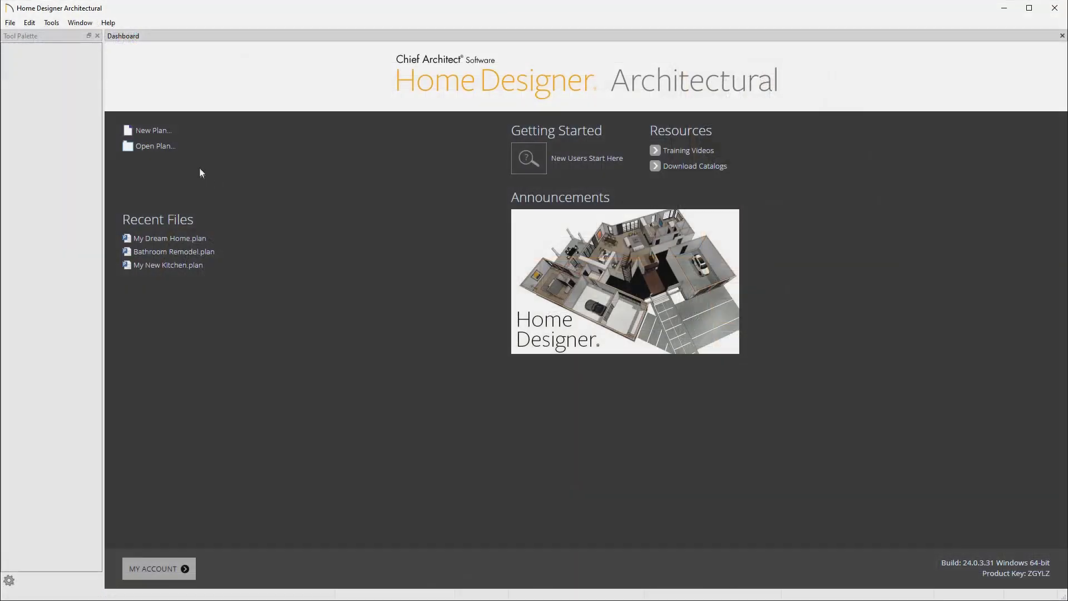
Create a new plan in U.S. units (inches) using the Urban Chic/Contemporary style template
left_click(189, 135)
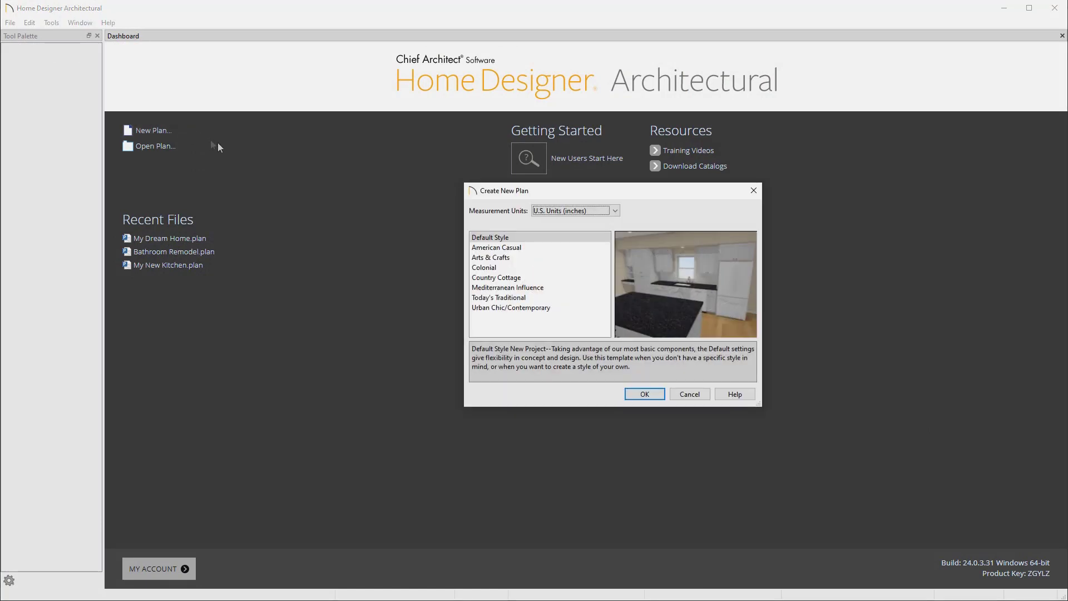
left_click(566, 307)
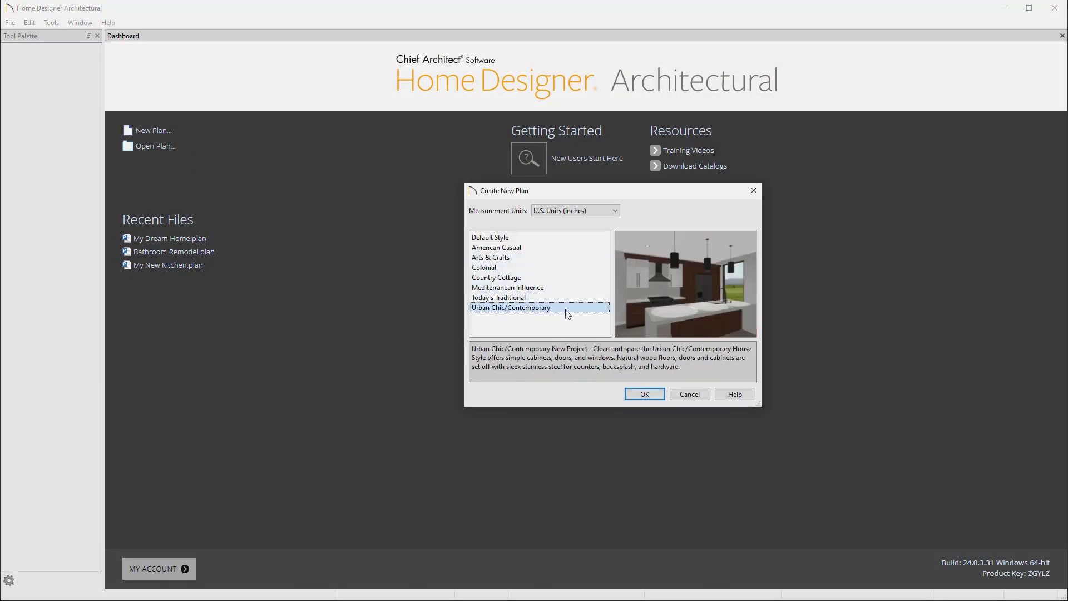
left_click(635, 395)
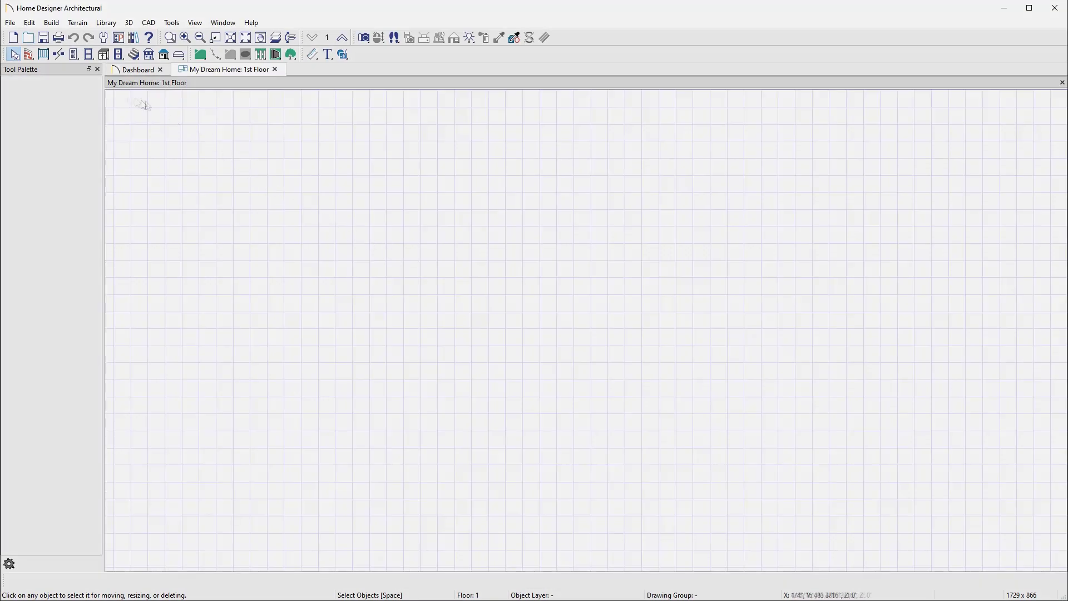
Draw straight exterior walls on the empty first-floor plan
left_click(29, 54)
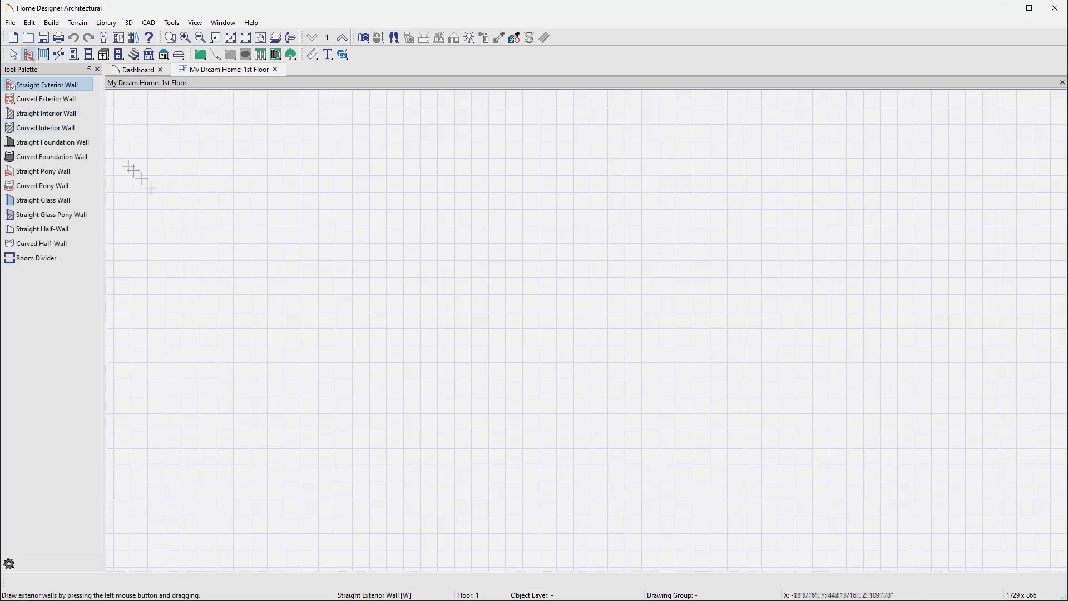
mouse_move(167, 188)
left_mouse_down()
mouse_move(985, 196)
mouse_move(992, 547)
left_mouse_up()
key("space")
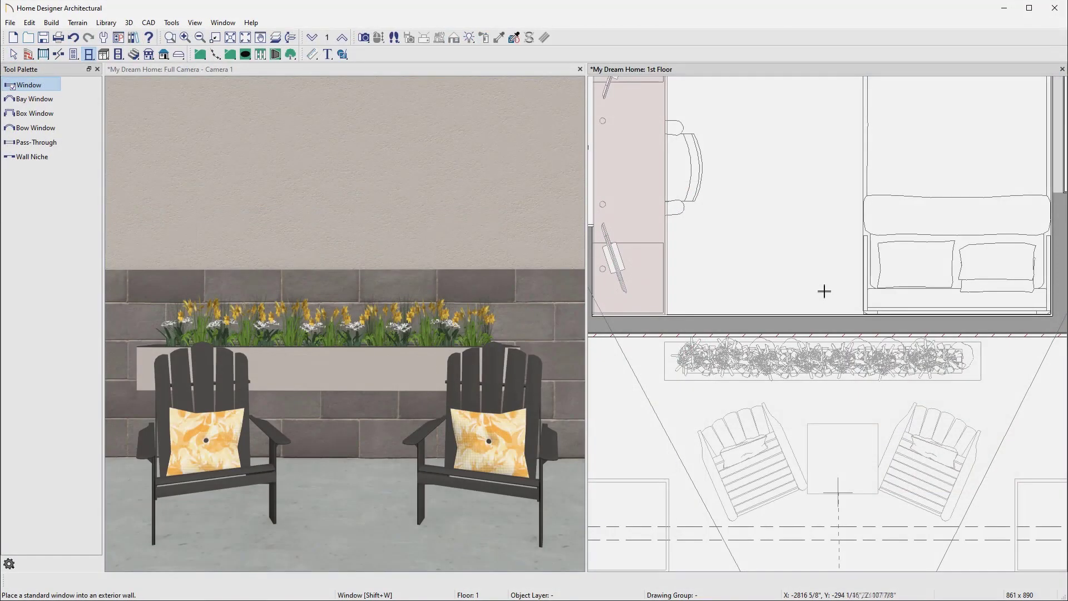
Place a standard window in the exterior wall behind the flower planter, centred between the two patio chairs
left_click(827, 326)
key("Escape")
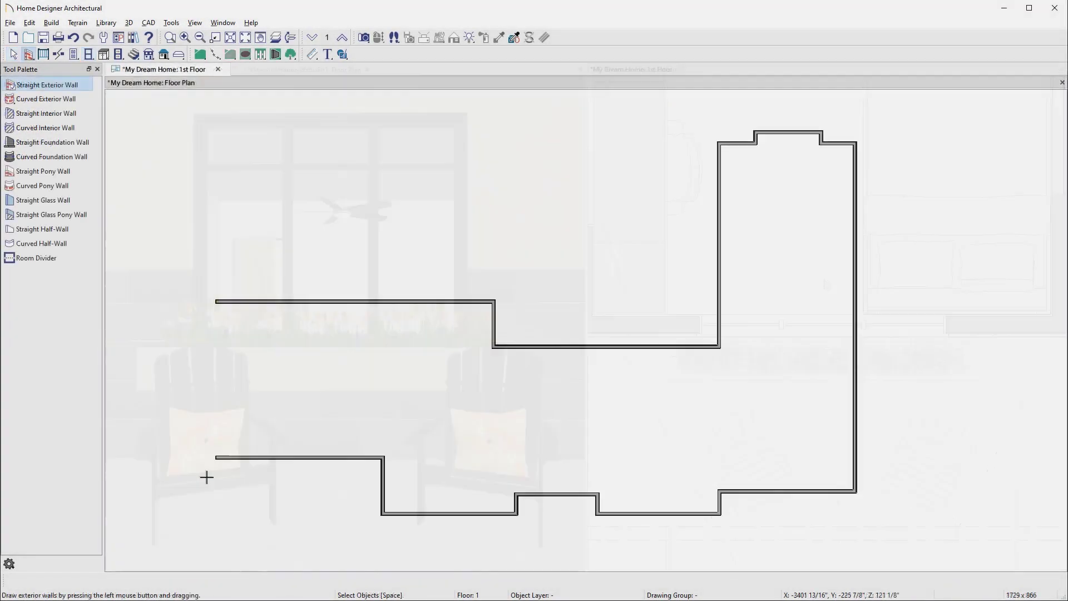
Close the outline's open left end with a straight exterior wall about 28' long, and move that wall about 19' inward
left_click_drag(216, 458, 217, 303)
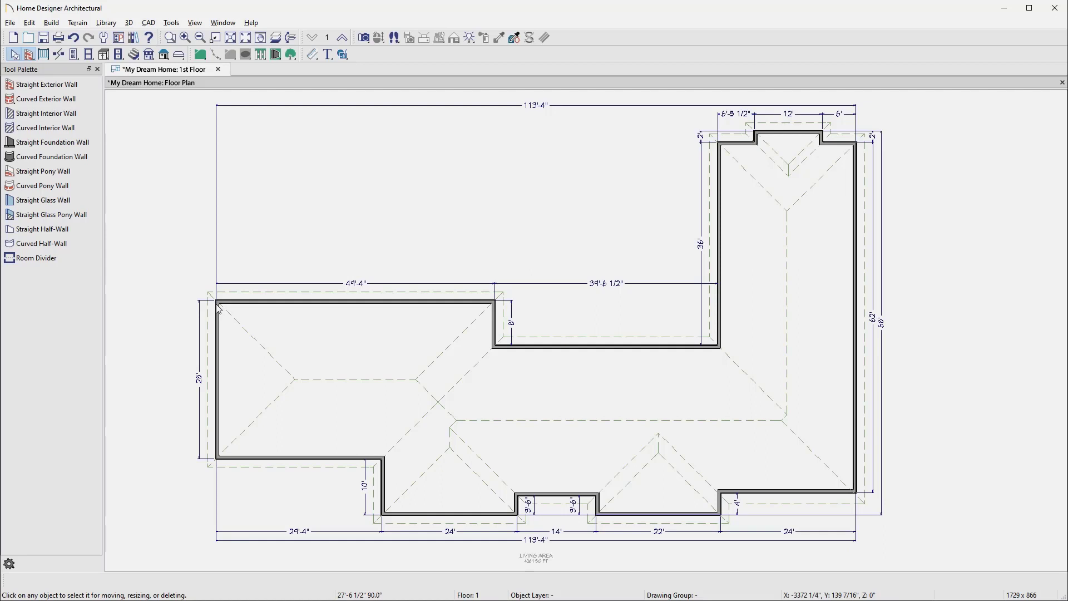
left_click(218, 319)
left_click_drag(219, 319, 324, 330)
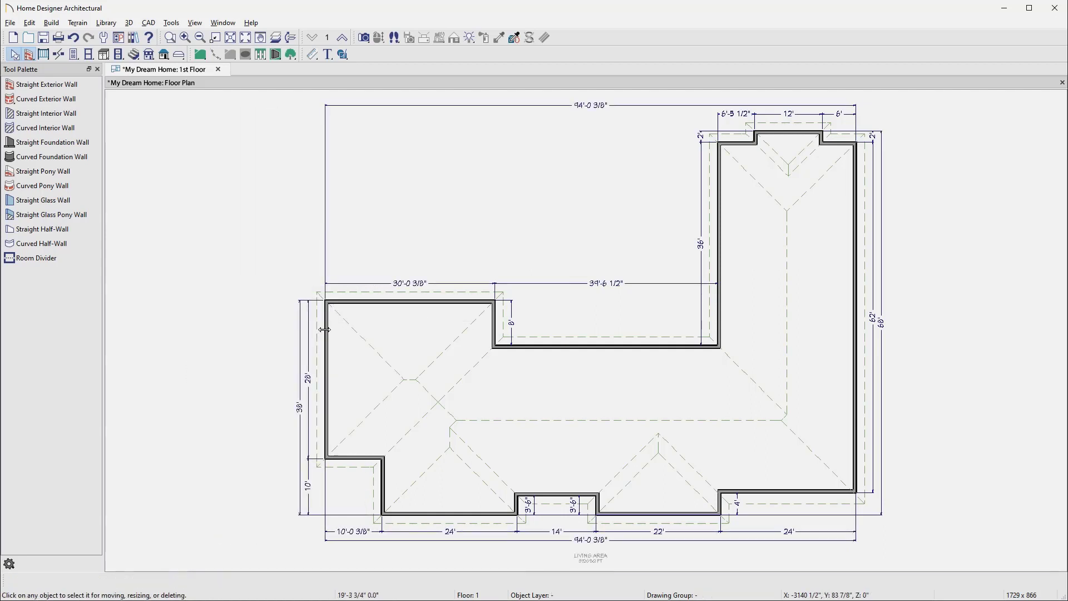
Reposition the short 10' wall at the lower-left jog by setting the adjacent front wall dimension to 14'
left_click(383, 479)
left_click(449, 531)
type("14'")
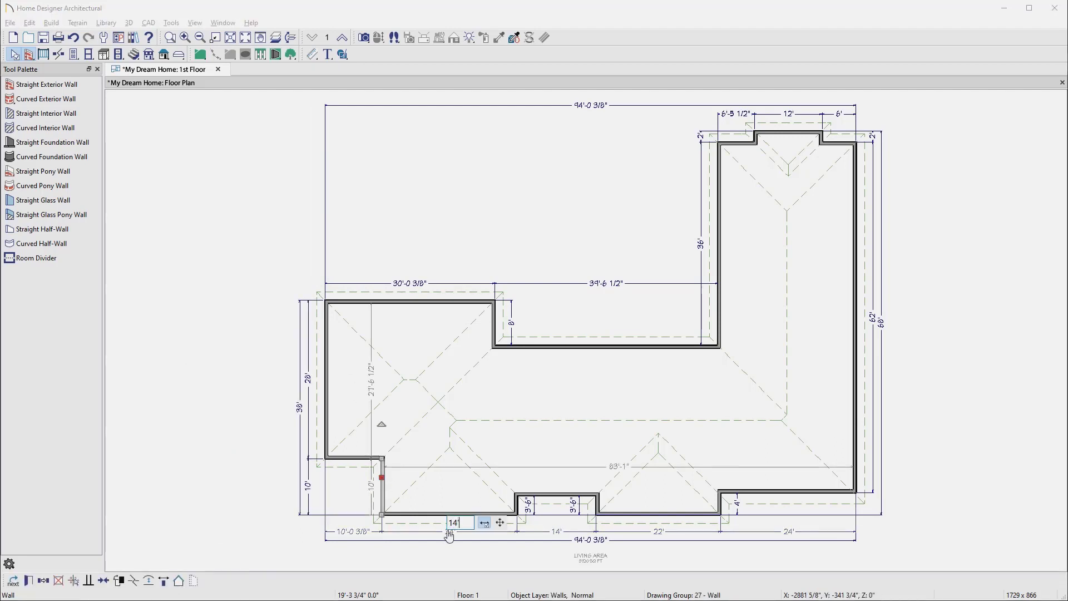
key("Return")
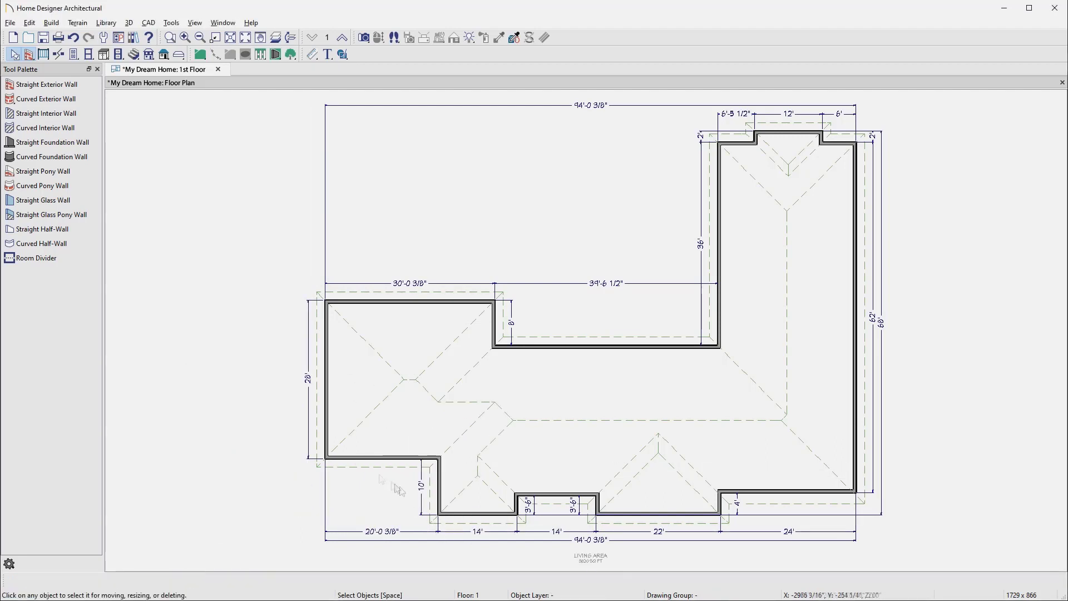
Draw a straight interior wall from the front corner left of the 24' section up to the rear inside corner
left_click(65, 118)
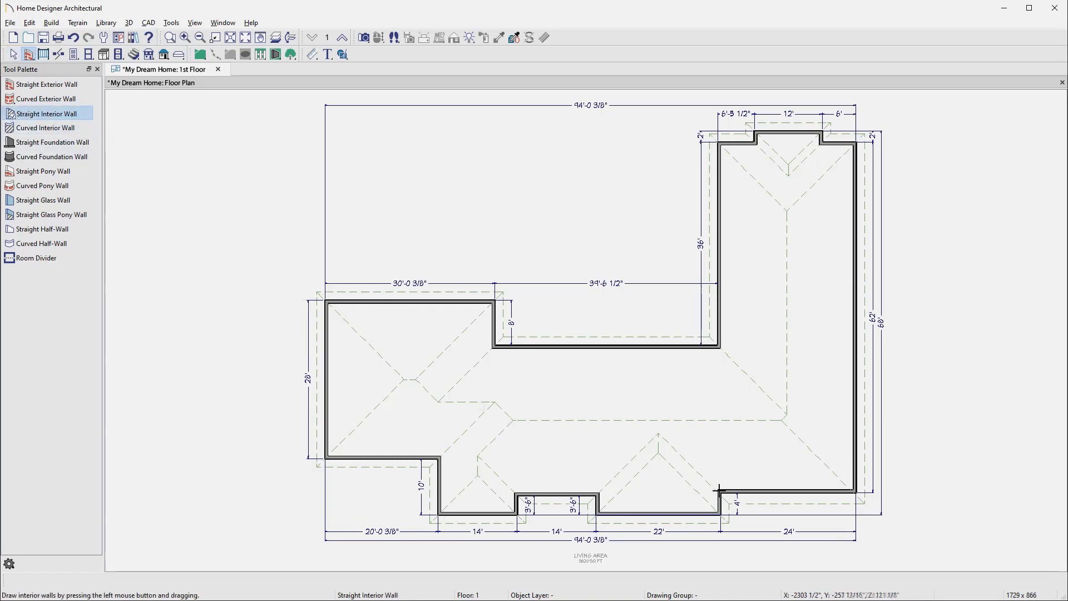
left_click_drag(720, 492, 720, 347)
key("space")
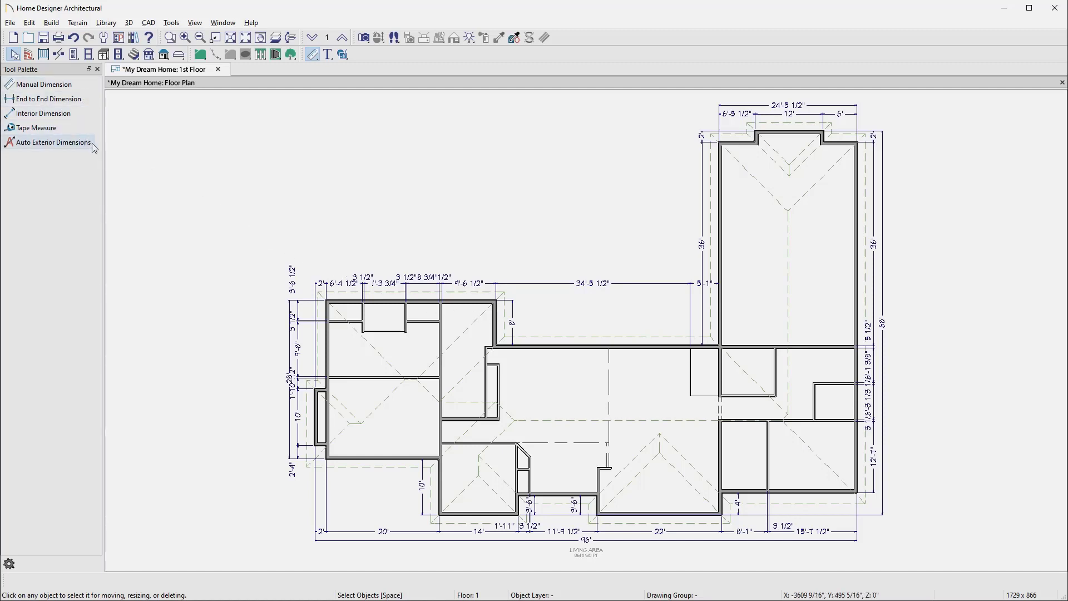
Add an interior dimension line horizontally across the whole house, just below the rear wall of the central room
left_click(81, 115)
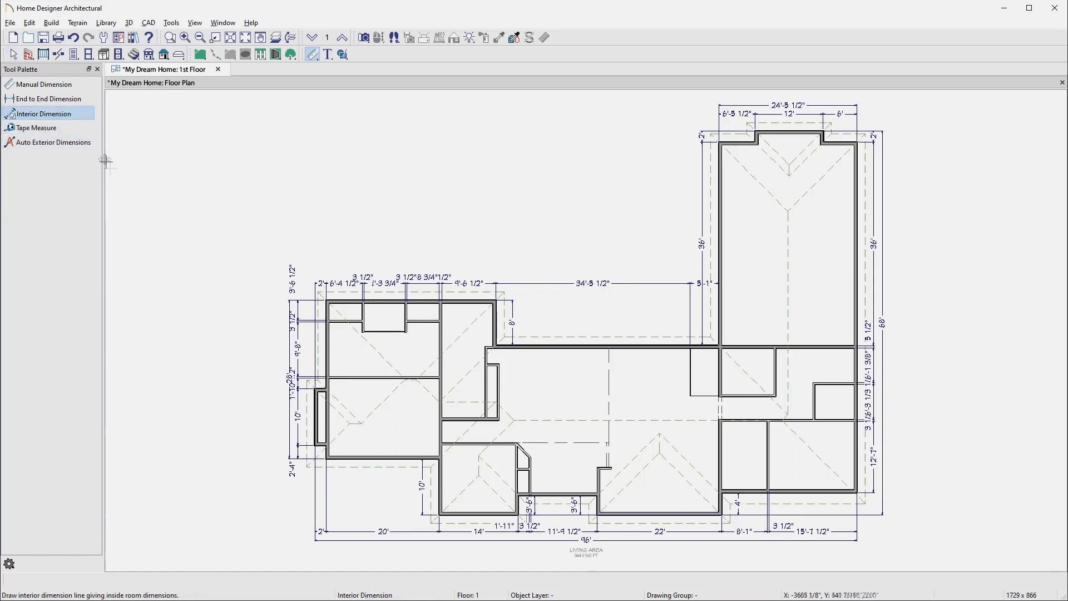
left_click_drag(259, 356, 941, 364)
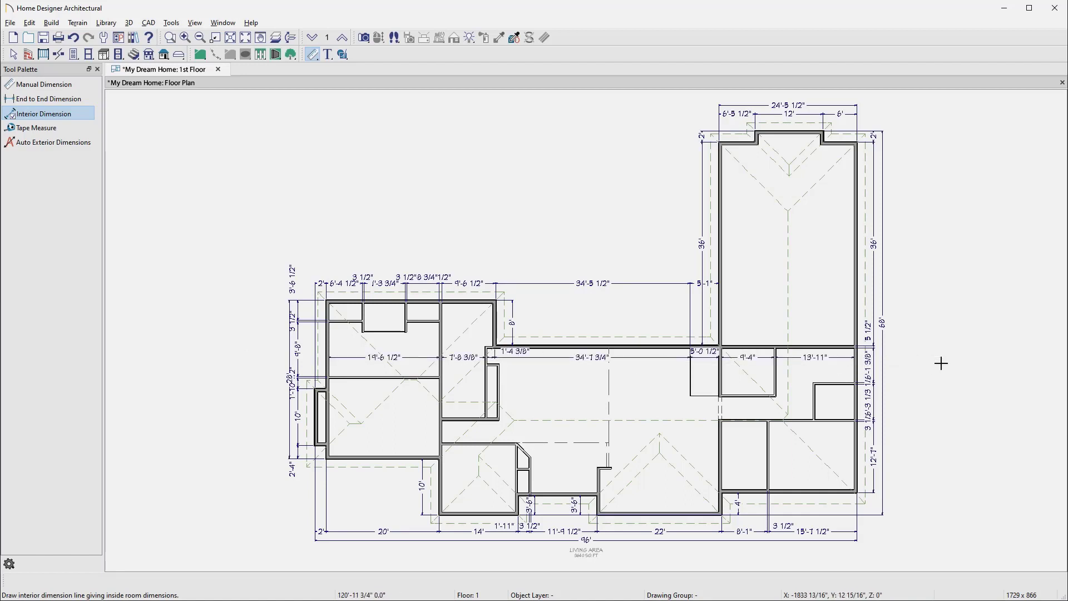
key("space")
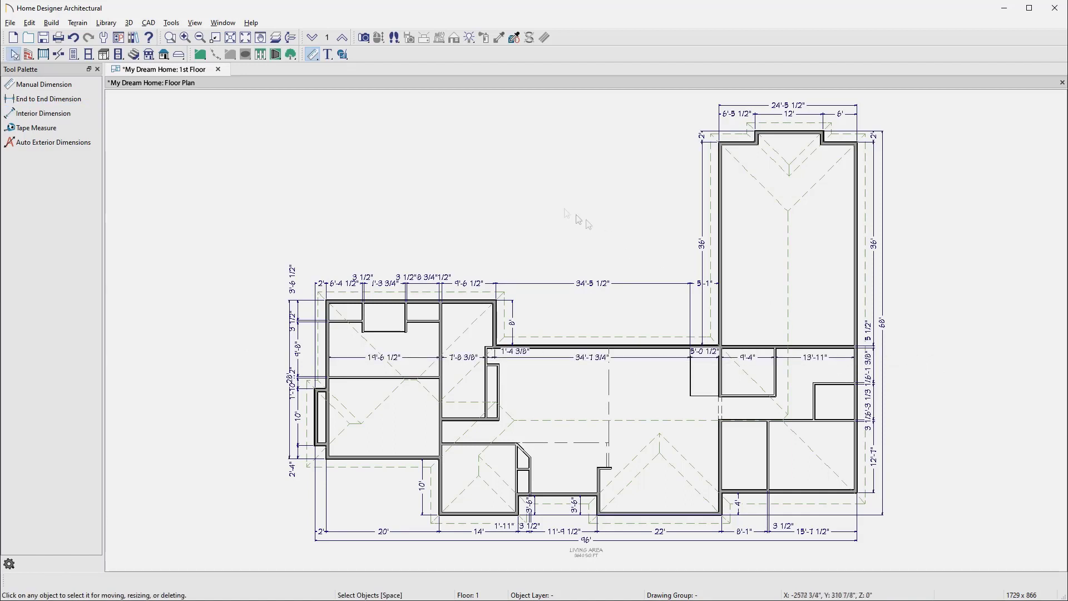
Create a Doll House View of the floor plan and orbit it to show the rooms from above at an angle
left_click(363, 37)
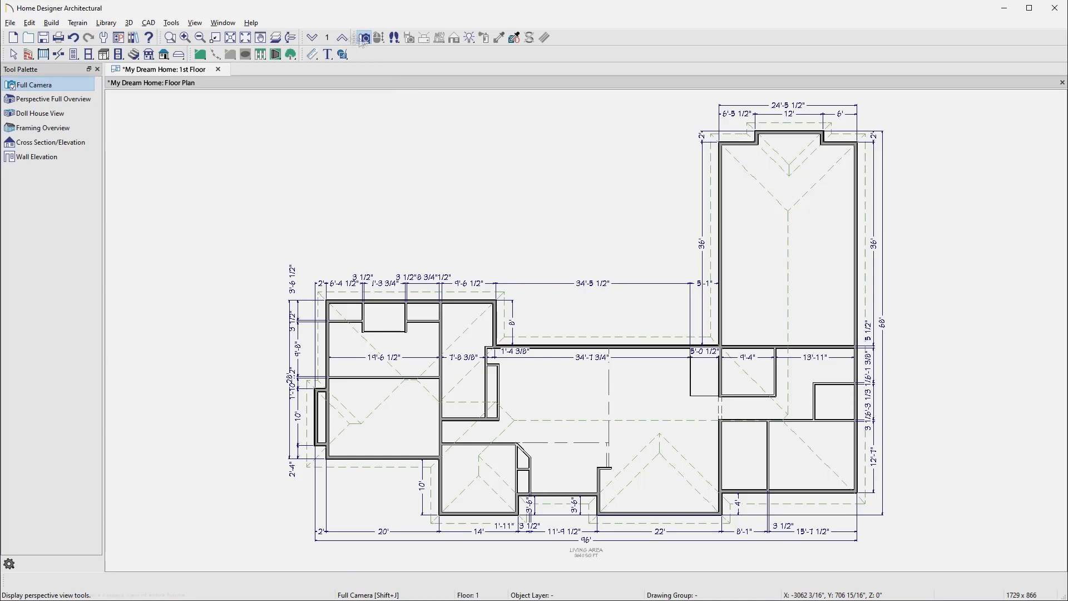
left_click(92, 115)
left_click_drag(310, 131, 376, 188)
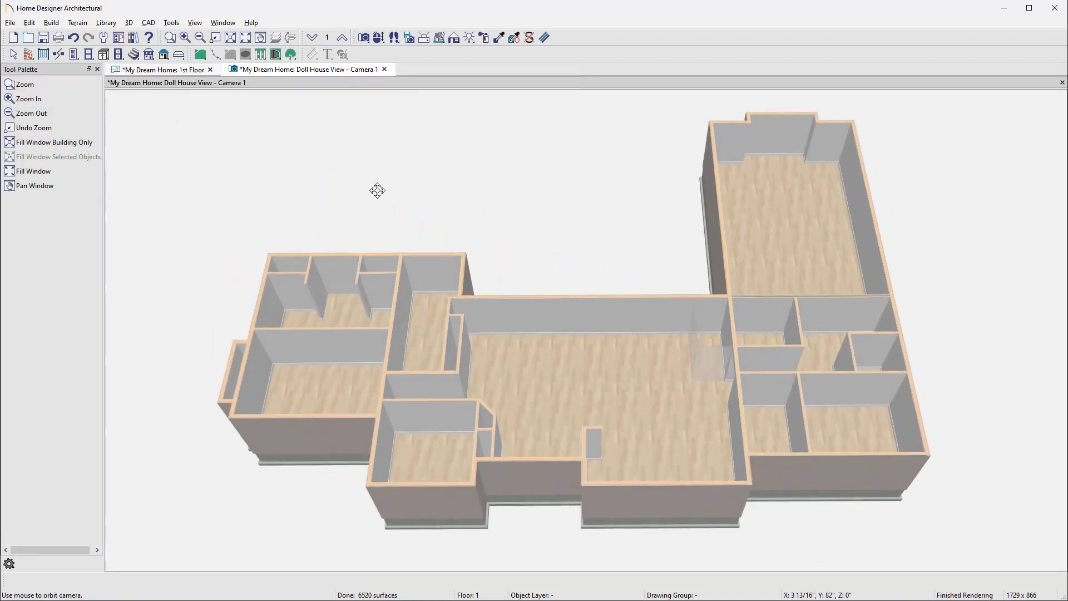
key("space")
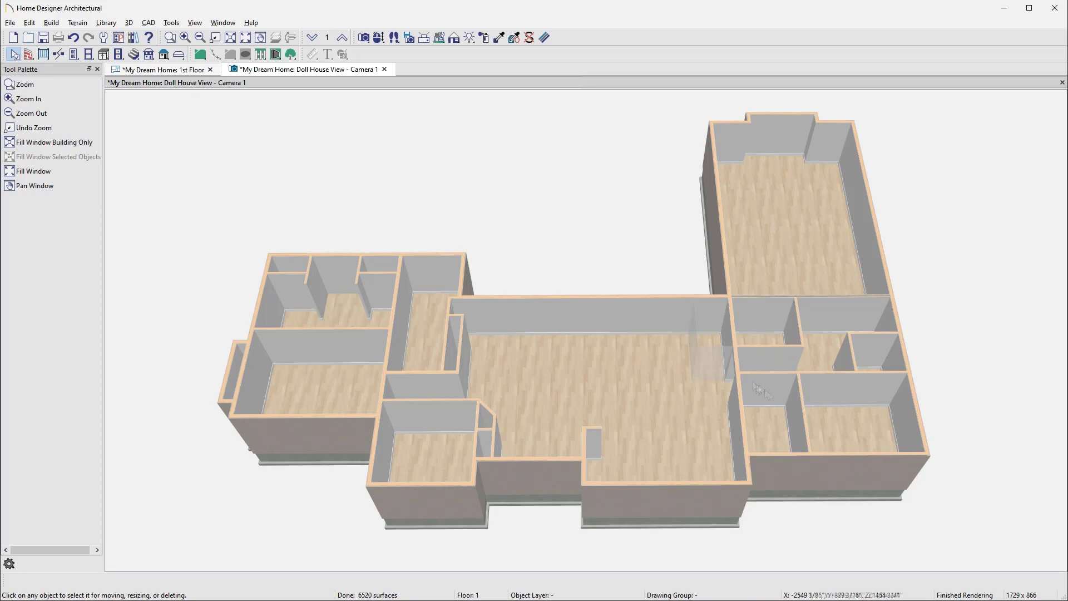
Move the wall between the two front-right rooms to enlarge the left one, and shift their rear partition toward the front
left_click(803, 411)
left_click_drag(804, 411, 835, 419)
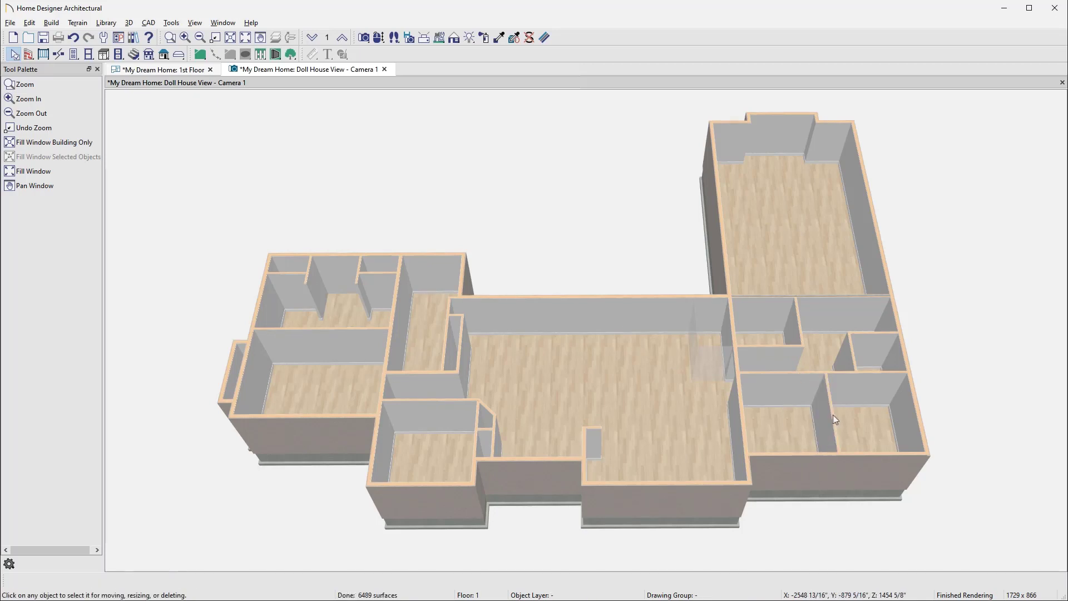
left_click(776, 372)
left_click_drag(776, 375, 780, 396)
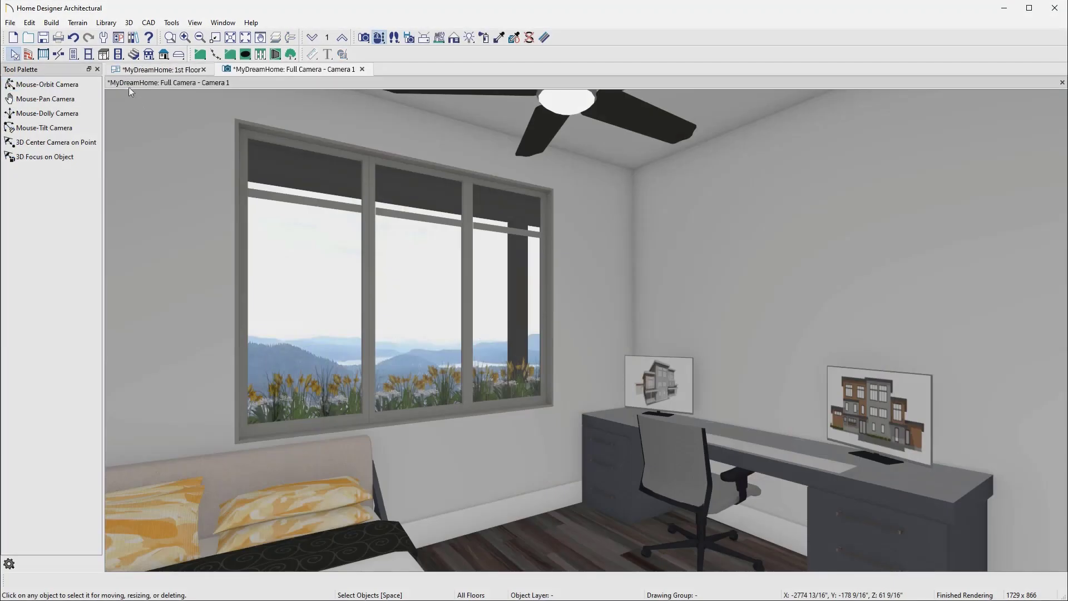
Place a standard window in the wall above the desk and resize it to 54" wide and 72" high
left_click(88, 55)
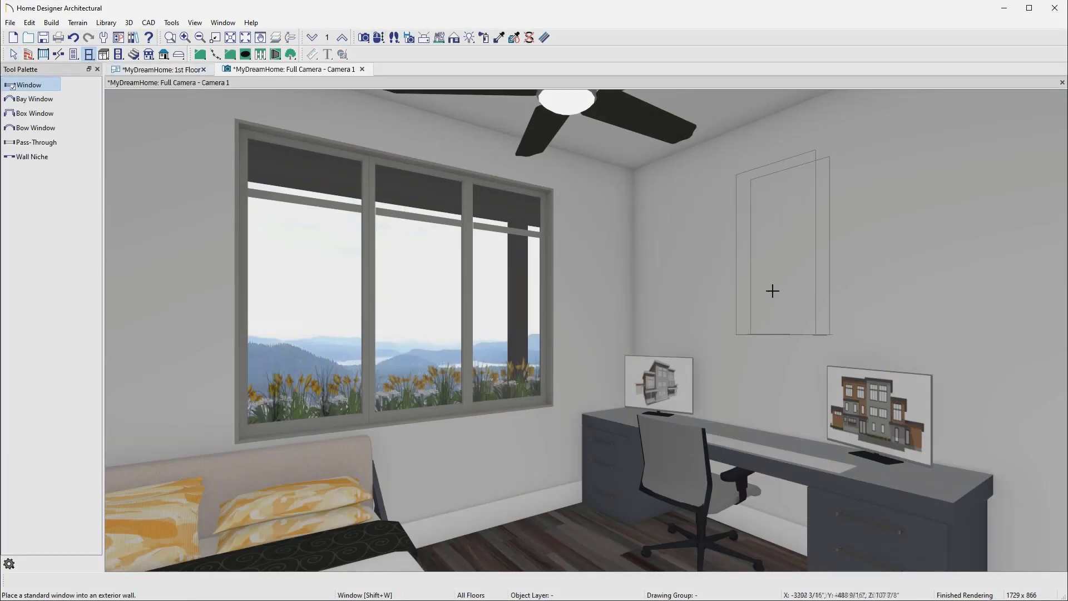
left_click(770, 289)
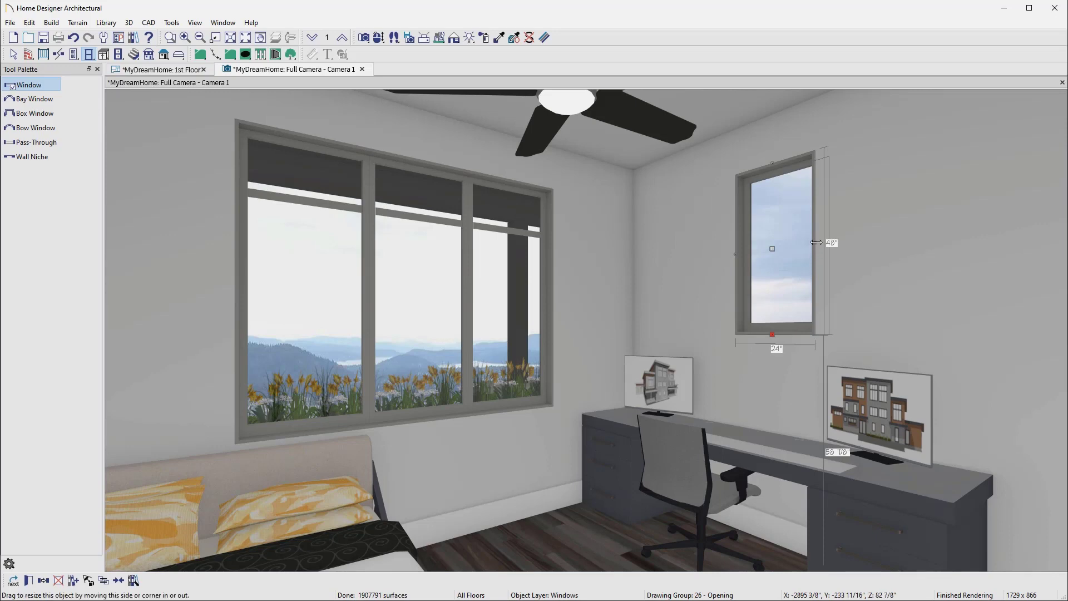
left_click_drag(822, 243, 880, 242)
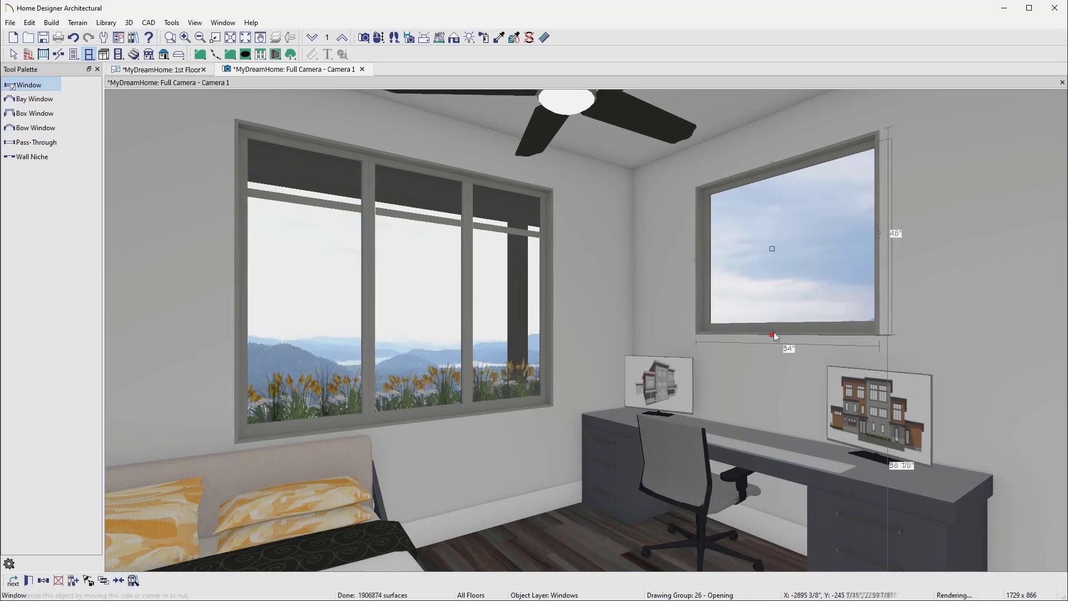
left_click_drag(772, 334, 771, 420)
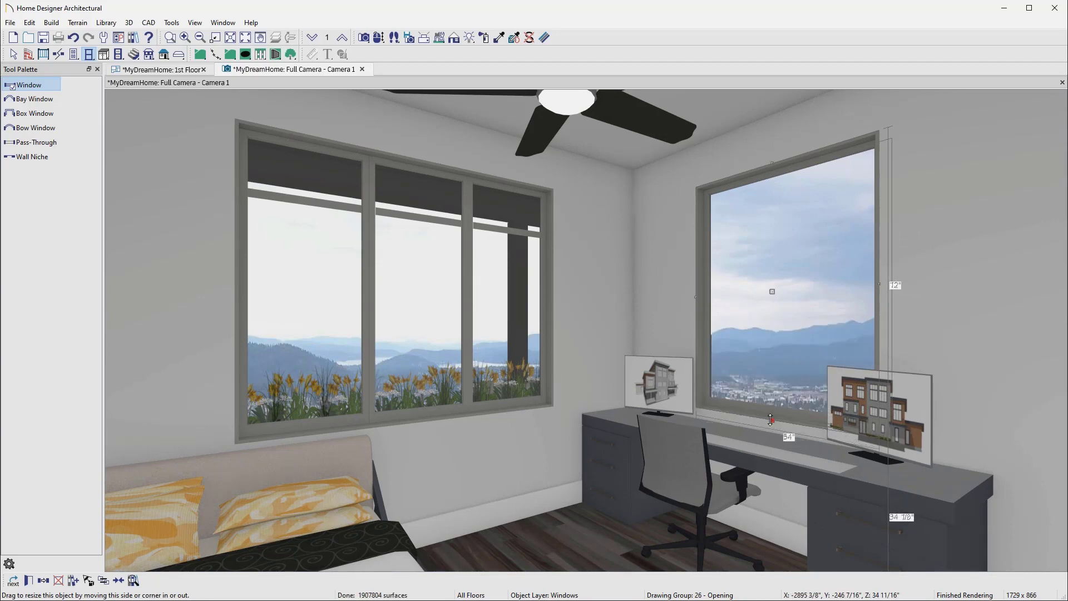
key("Escape")
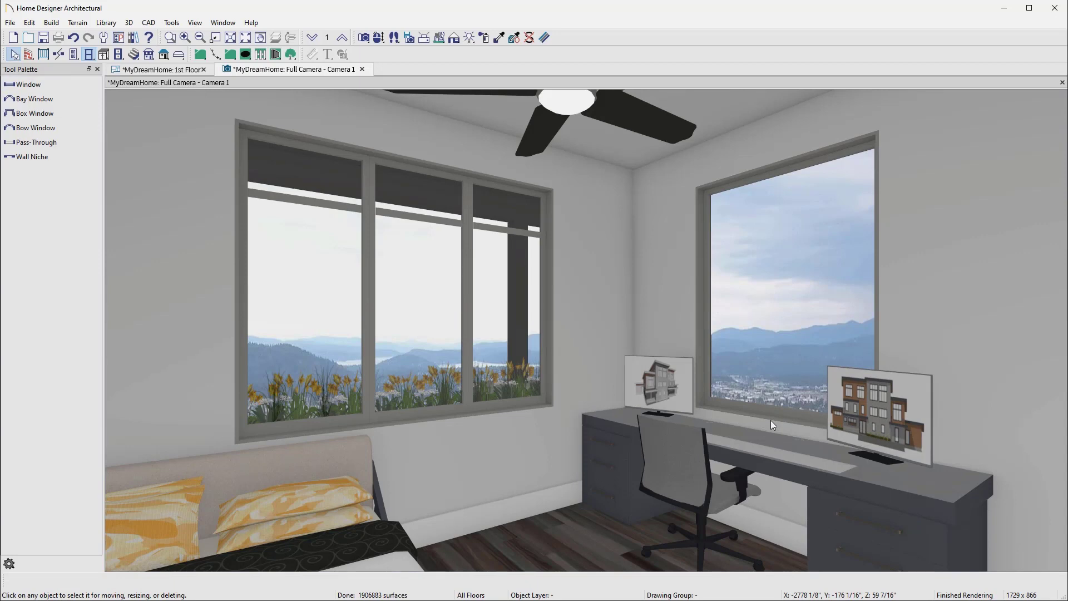
Examine the specification of the window above the desk, including its types, casing, sash, lites, rough opening and lintel settings
double_click(771, 421)
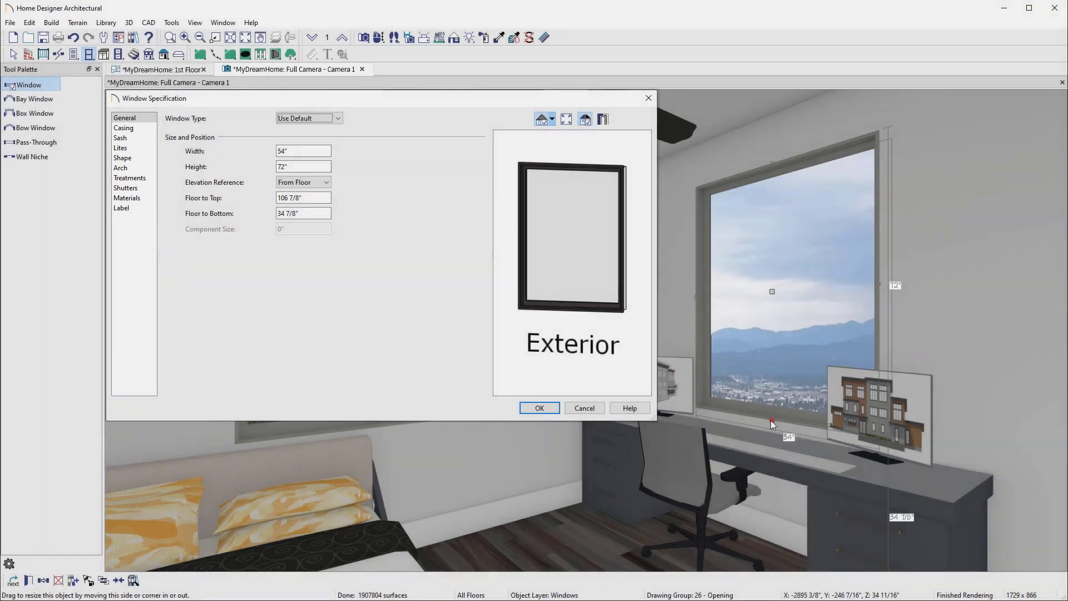
left_click(337, 118)
left_click(338, 119)
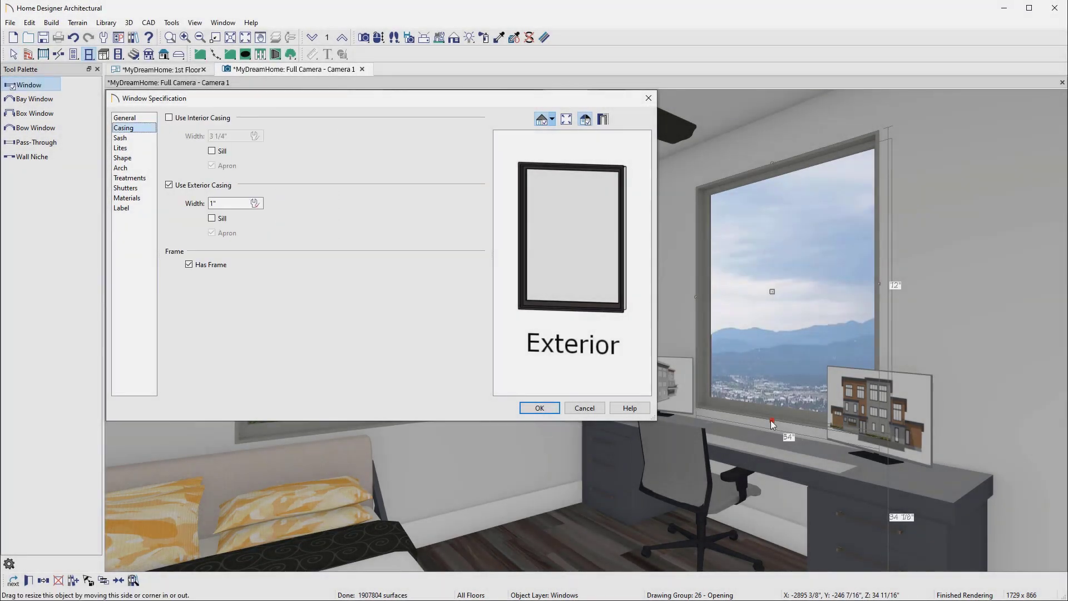
key("Down")
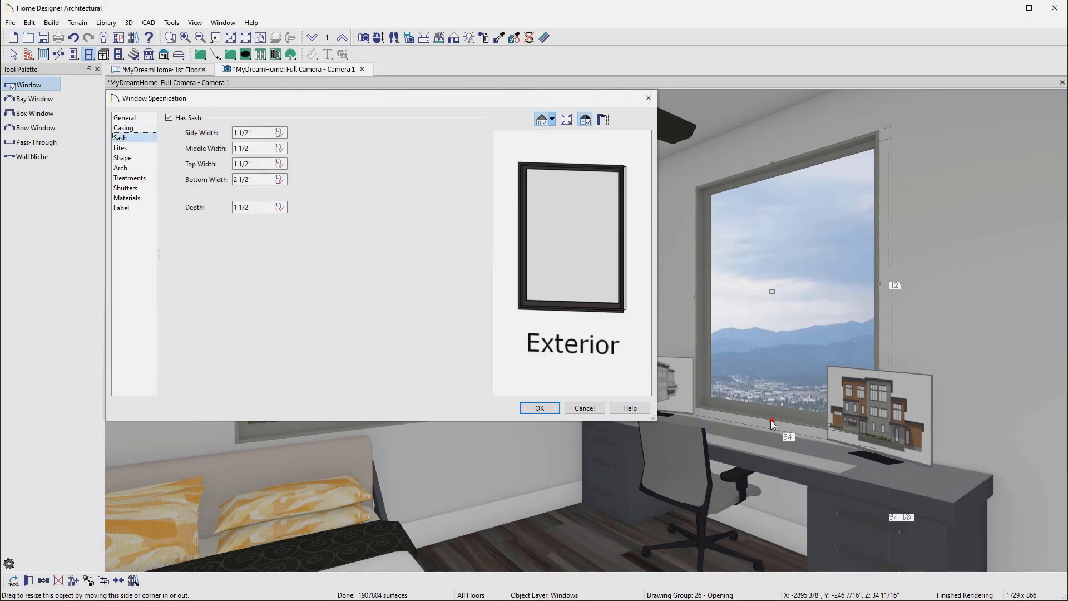
key("Down")
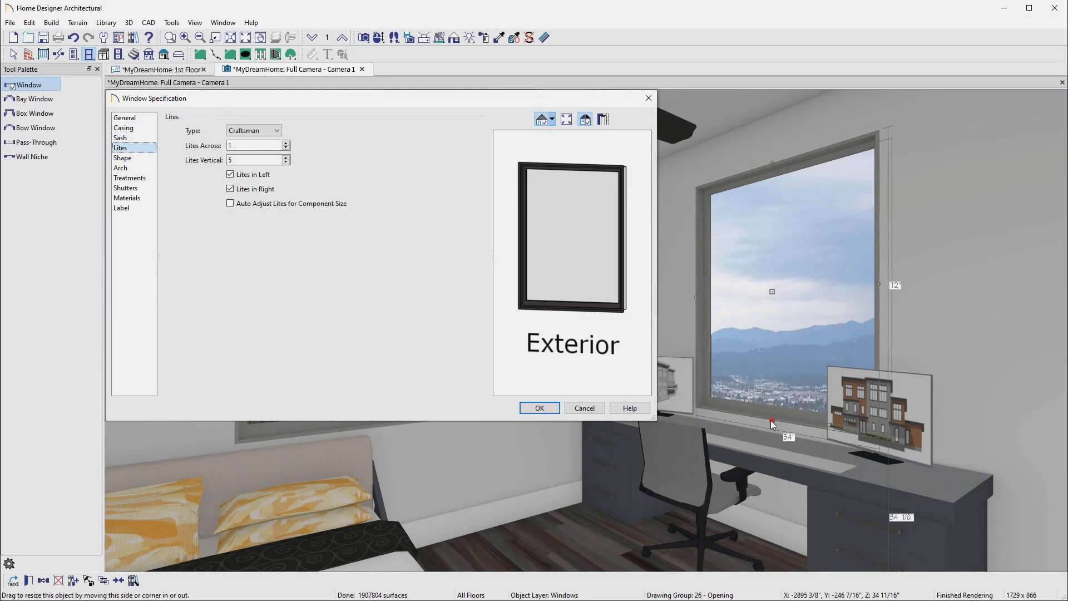
key("Down")
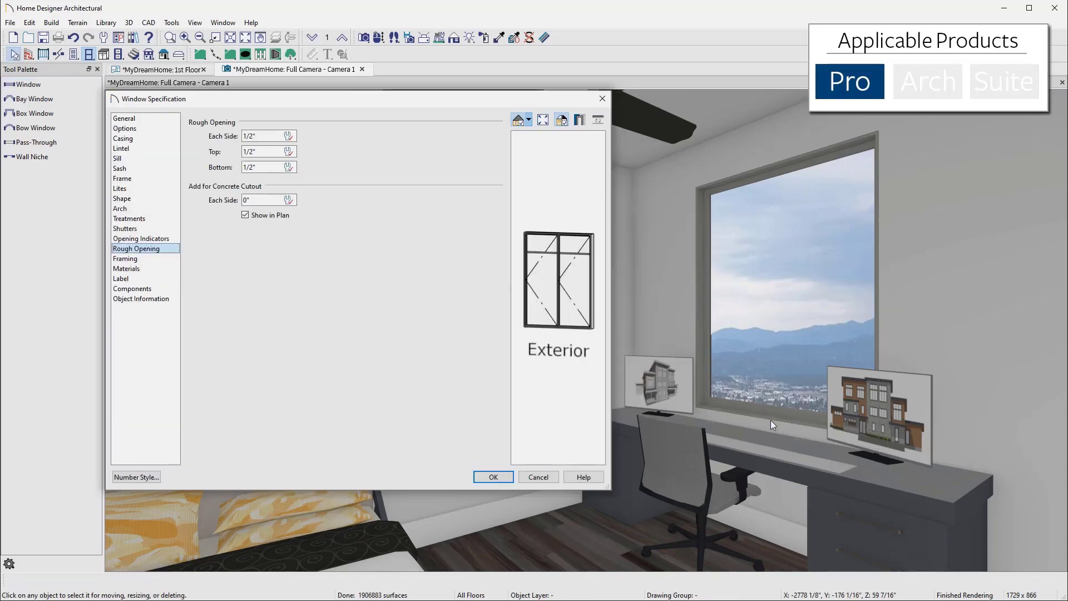
key("Down")
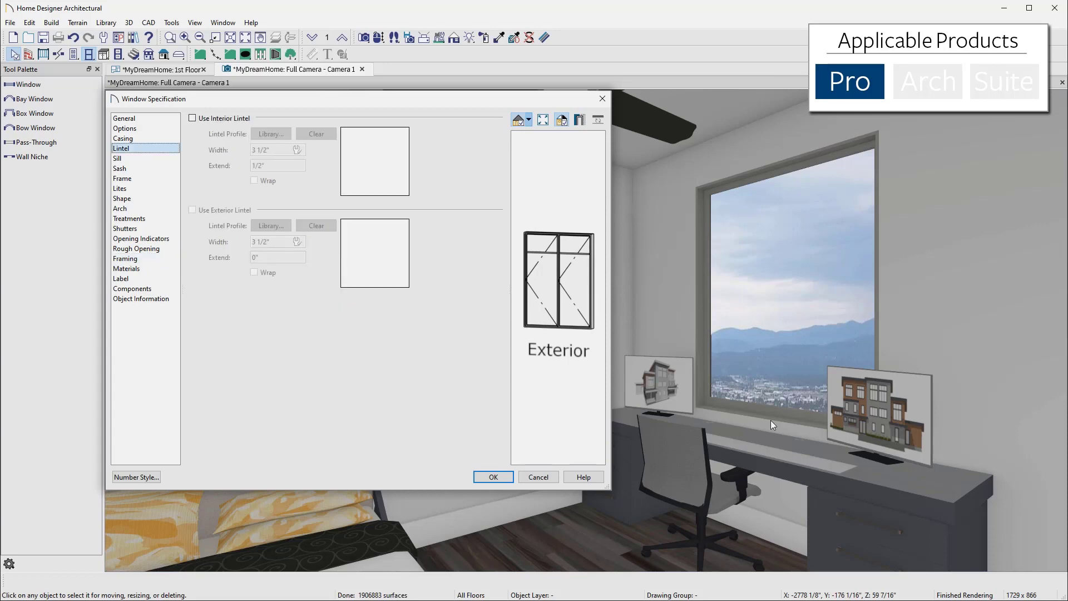
key("Down")
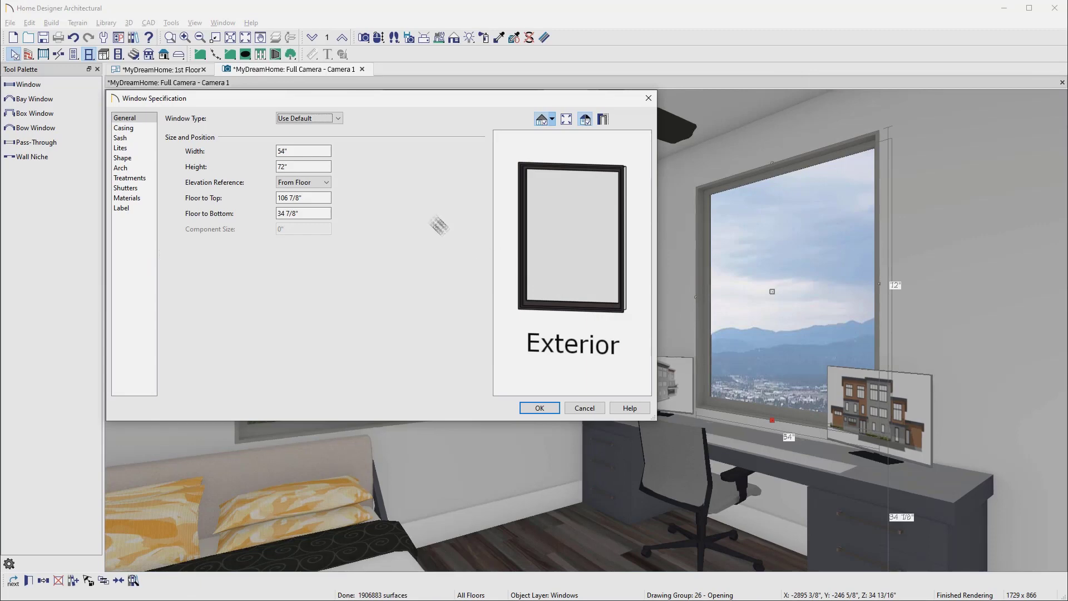
Change the window above the desk to a Double Casement with Craftsman lites and 5 vertical lites
left_click(337, 118)
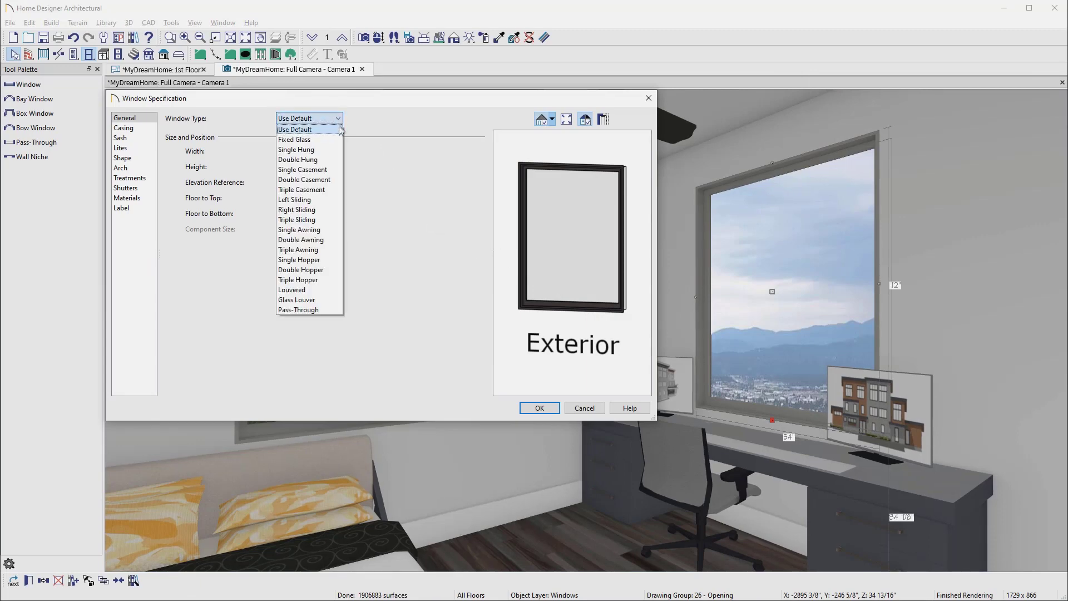
left_click(339, 179)
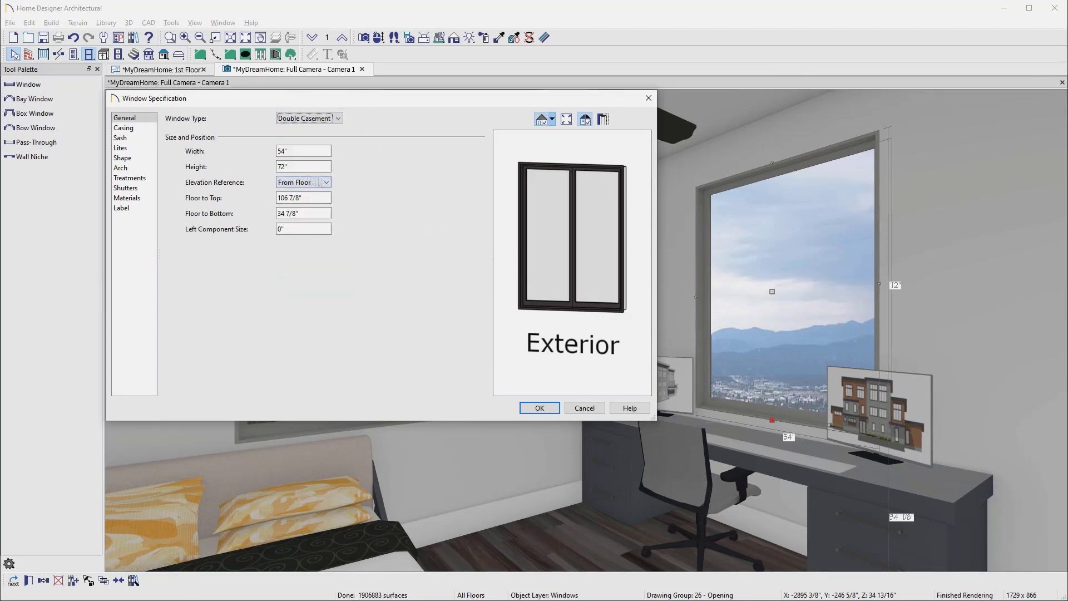
left_click(151, 149)
left_click(279, 130)
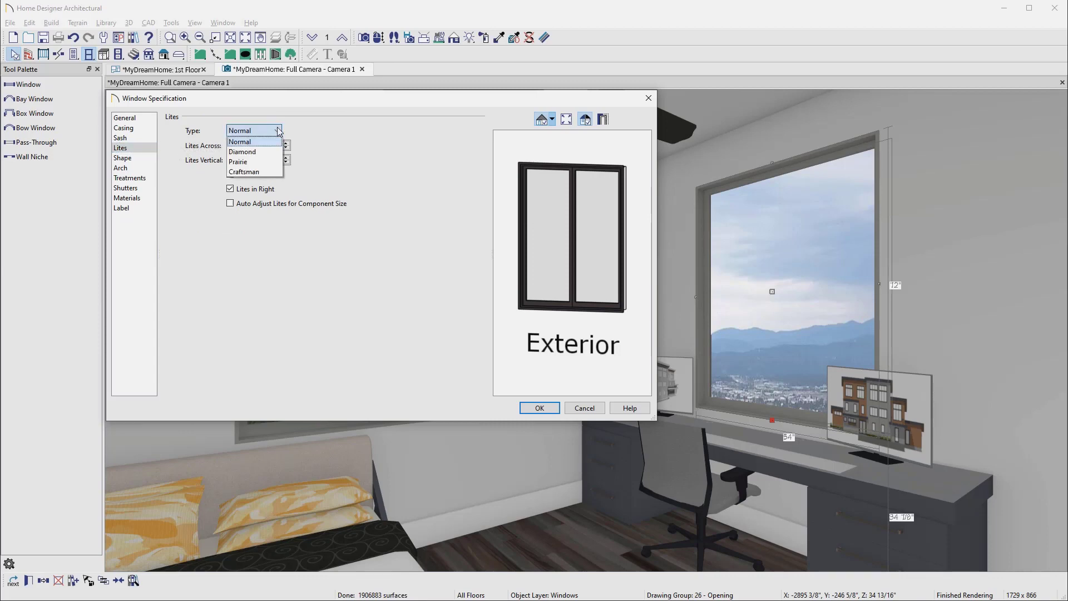
left_click(253, 172)
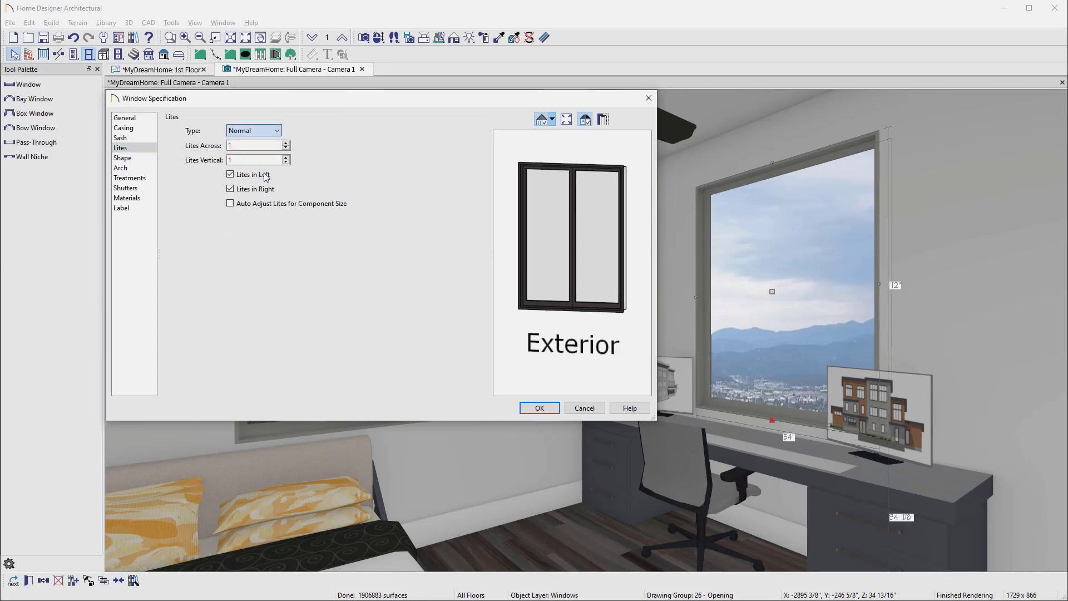
double_click(239, 157)
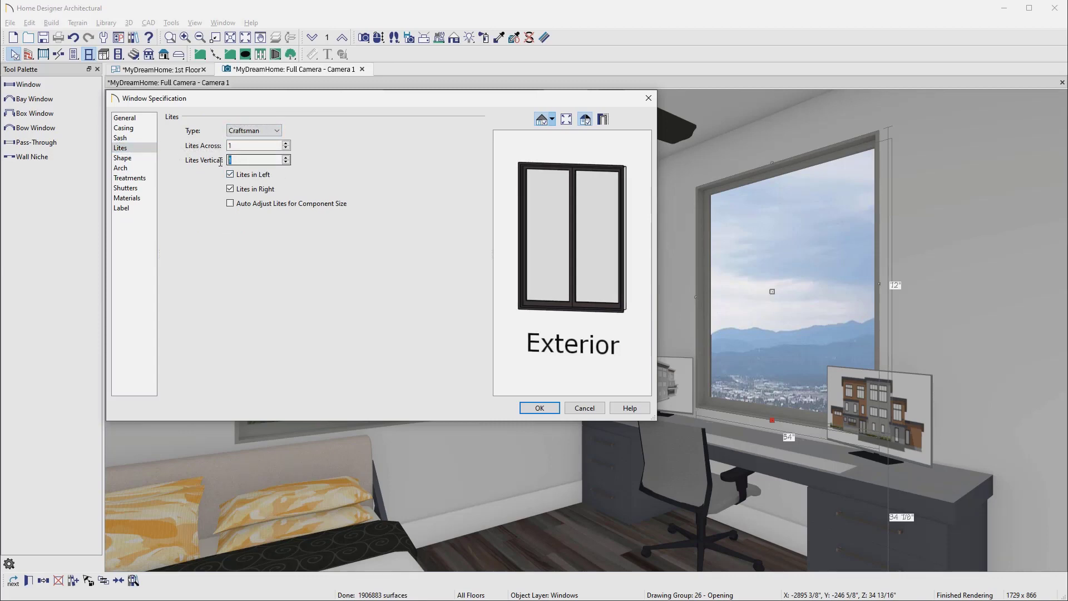
type("5")
key("Tab")
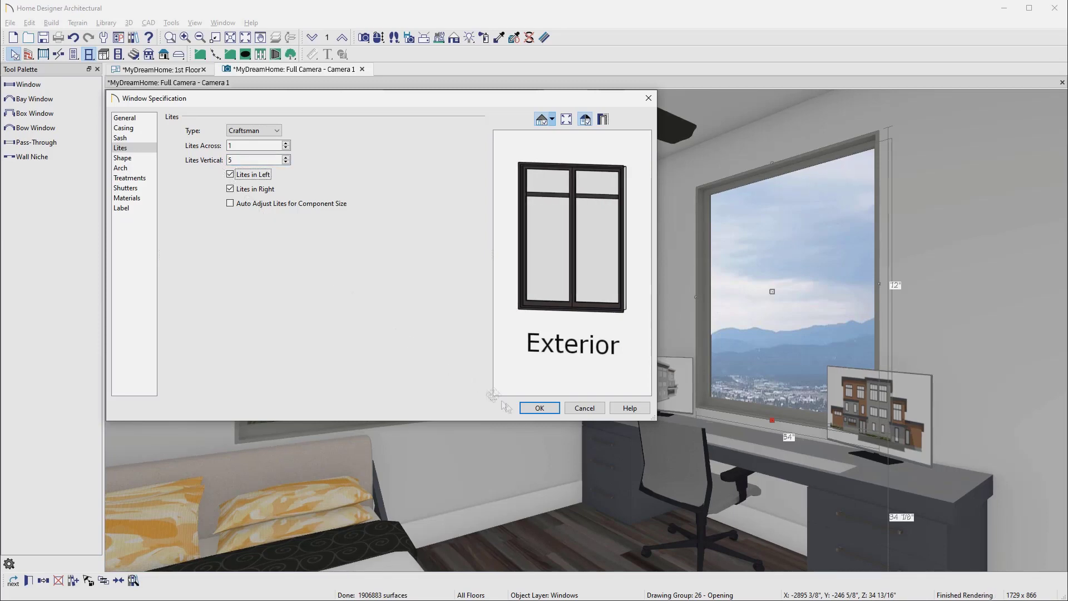
left_click(527, 410)
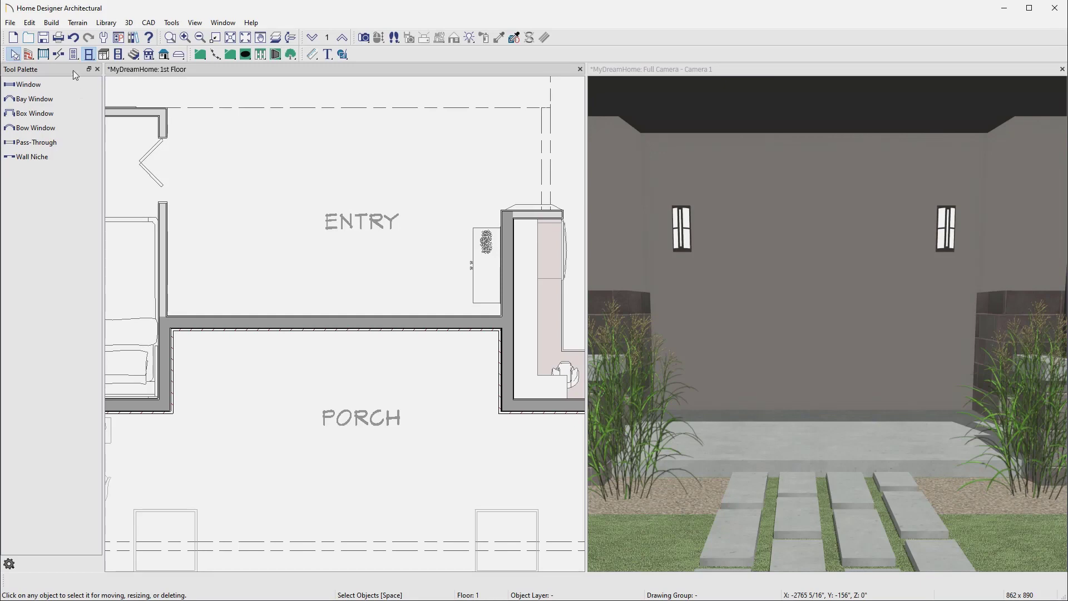
Place a hinged door in the wall between the entry and the porch and widen it to an 84" double door
left_click(74, 55)
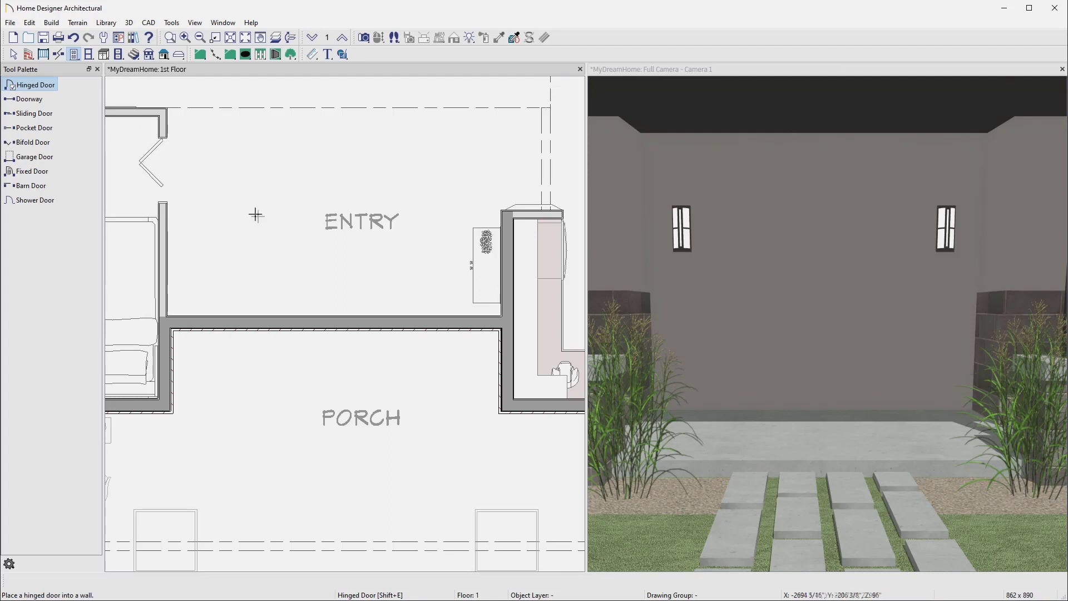
left_click(395, 320)
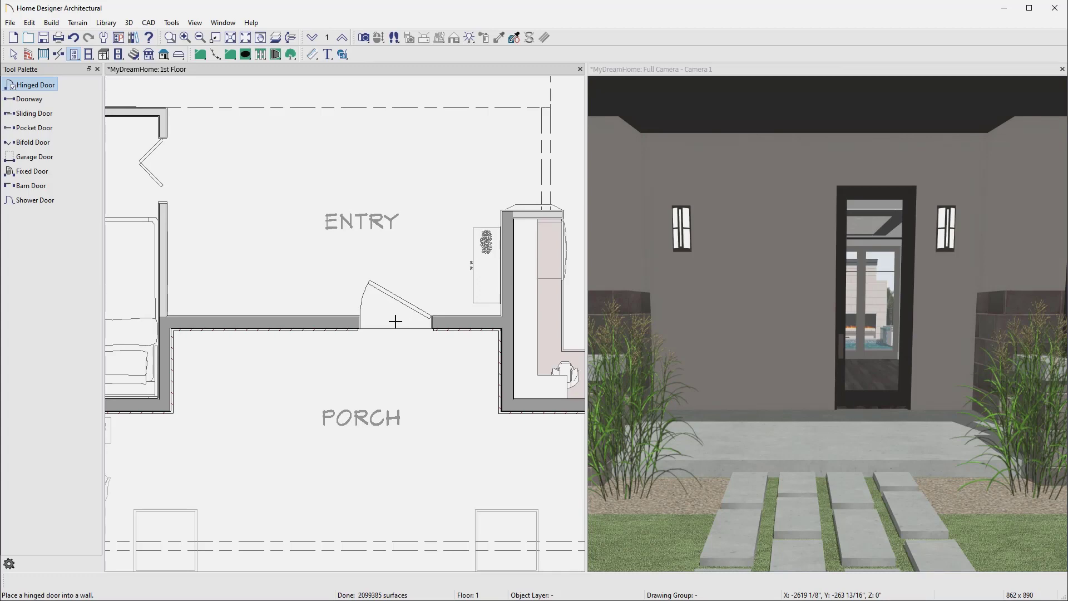
left_click(395, 321)
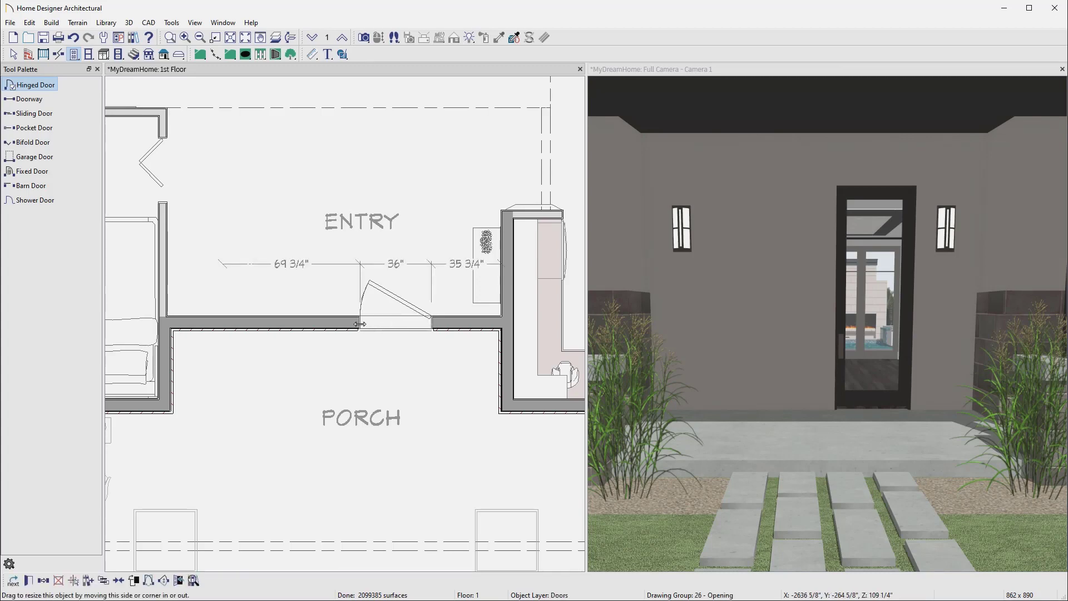
left_click_drag(360, 323, 312, 323)
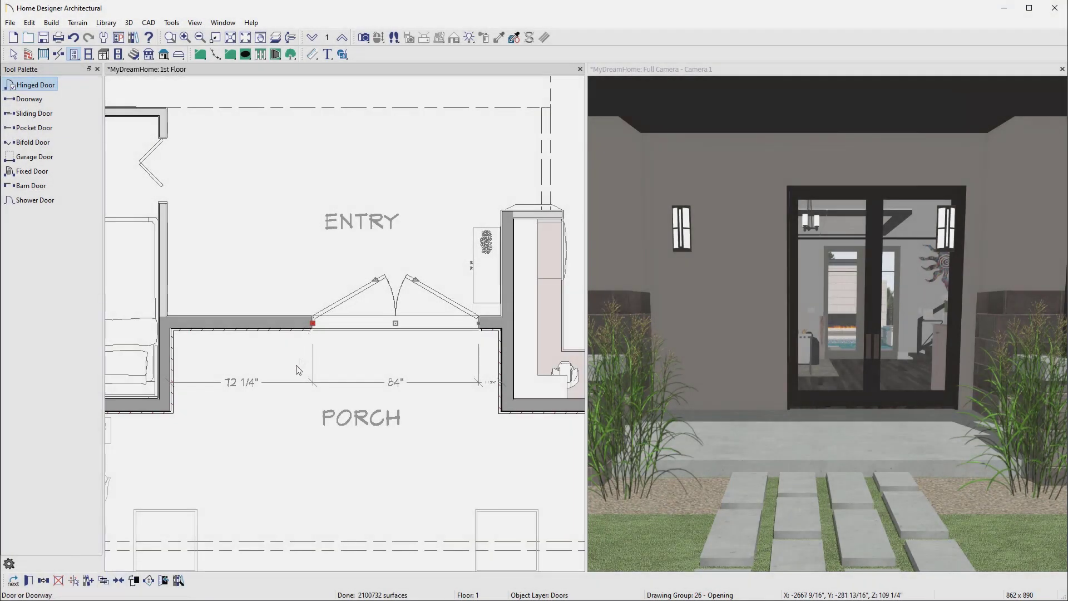
Center the double door on the entry's porch wall and swing its leaves outward toward the porch
left_click(119, 580)
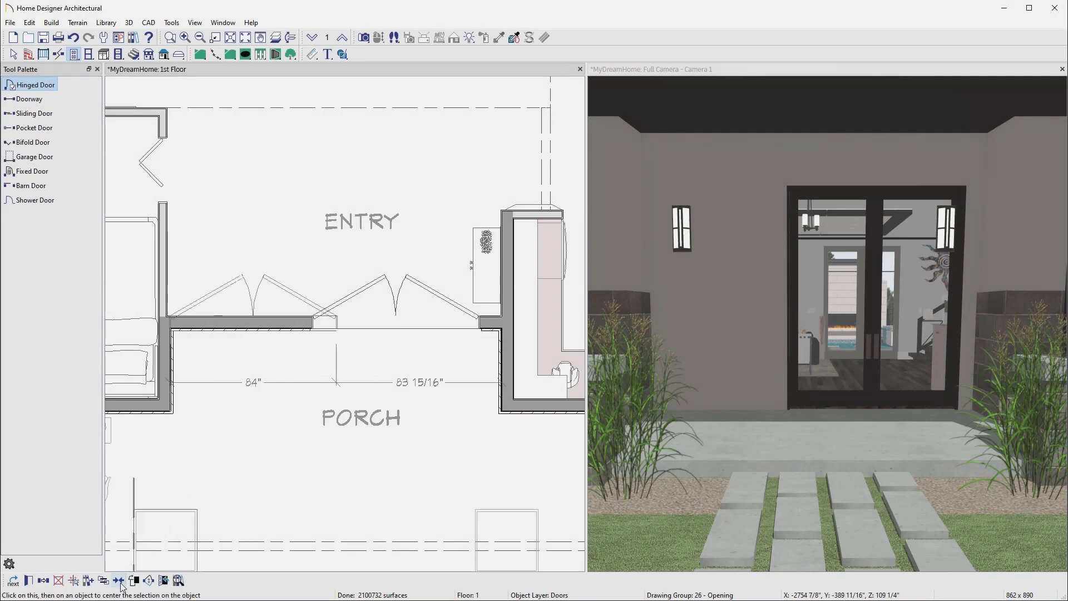
left_click(212, 506)
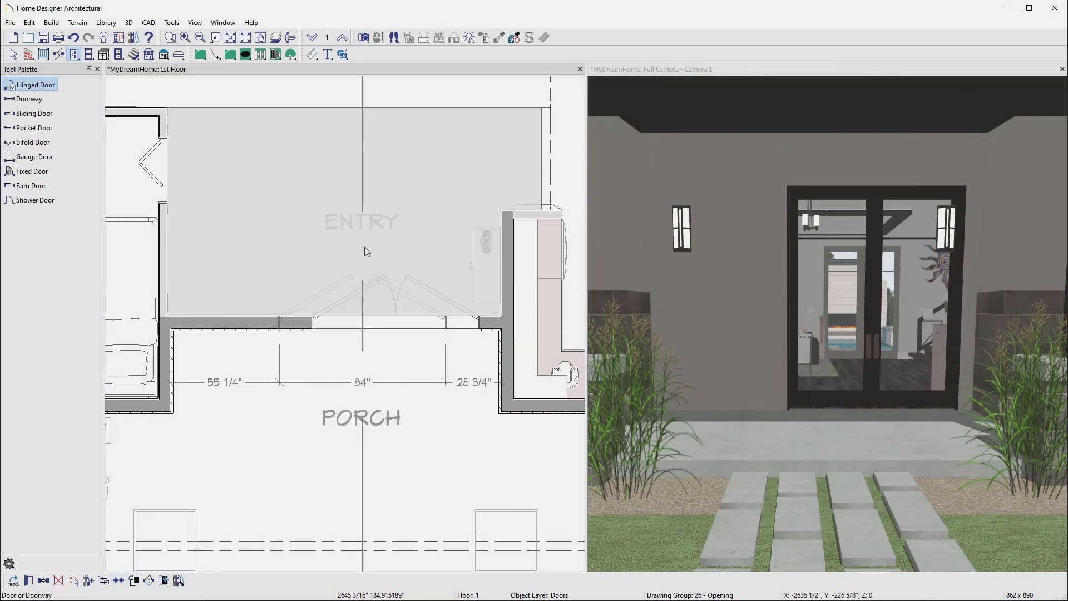
left_click(370, 244)
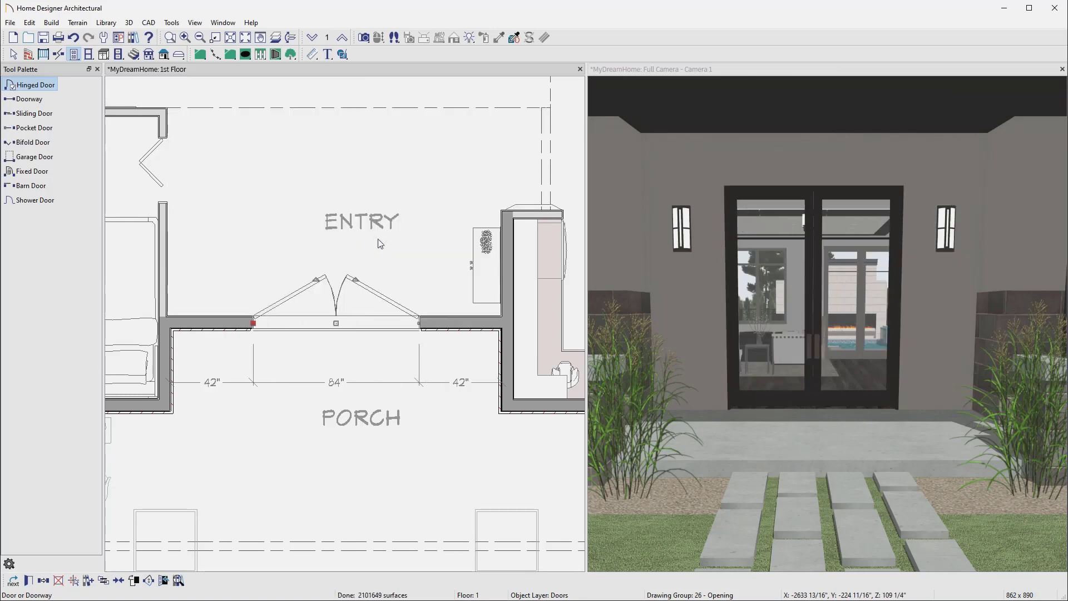
left_click_drag(354, 278, 400, 398)
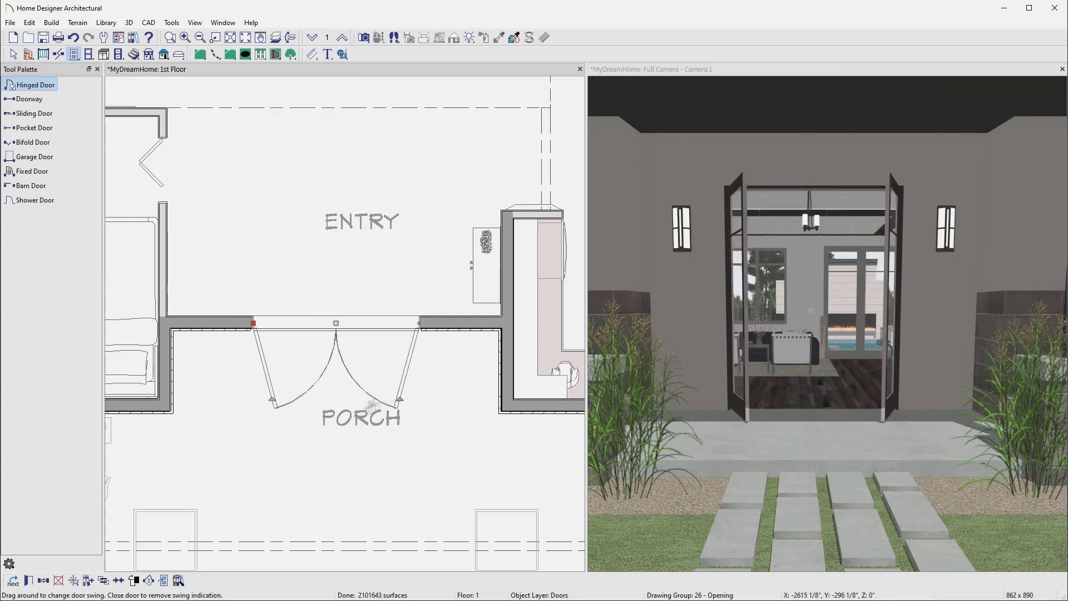
left_click(149, 581)
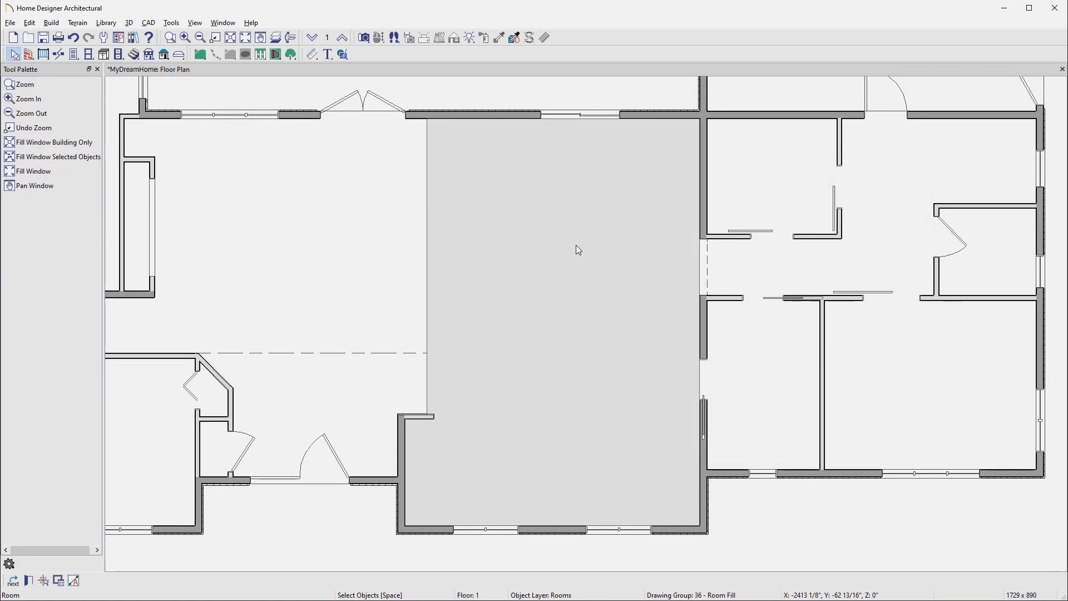
Set the large central room's type to Kitchen and review its structure, moldings, wall covering and materials settings
double_click(576, 245)
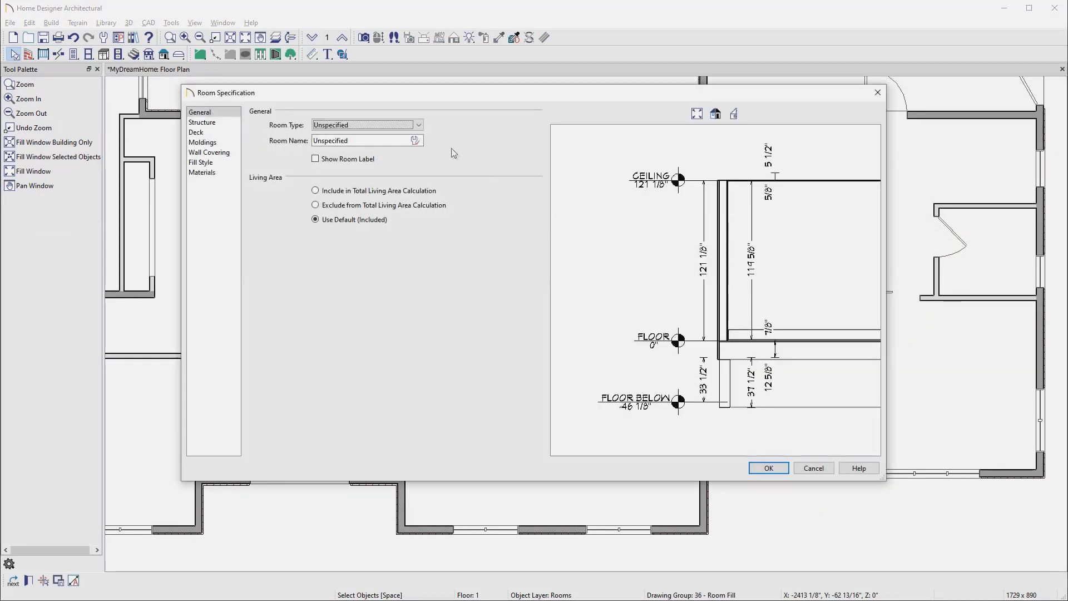
left_click(420, 125)
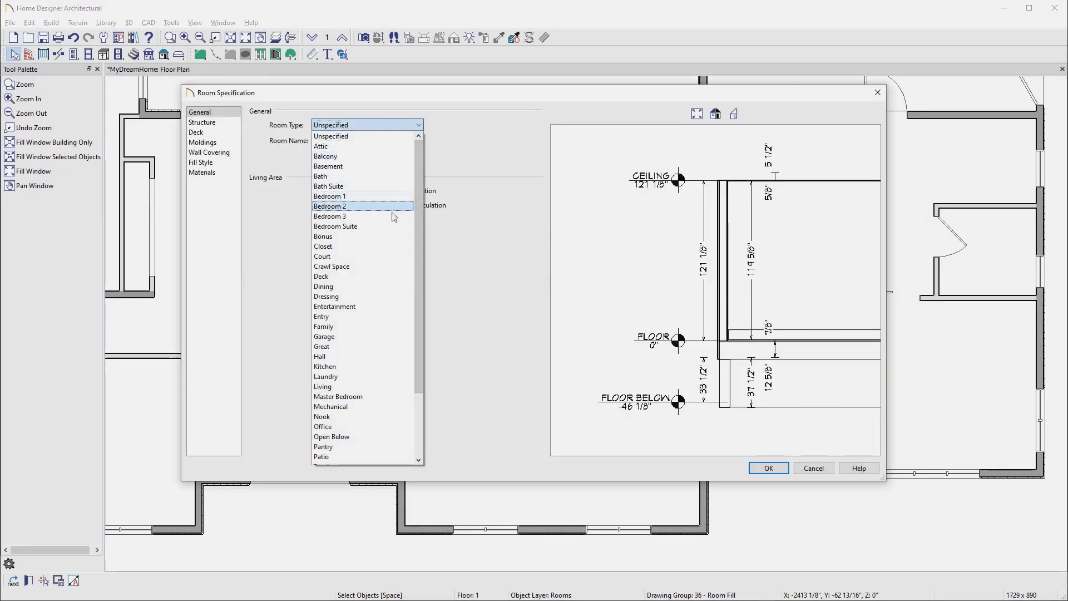
left_click(378, 367)
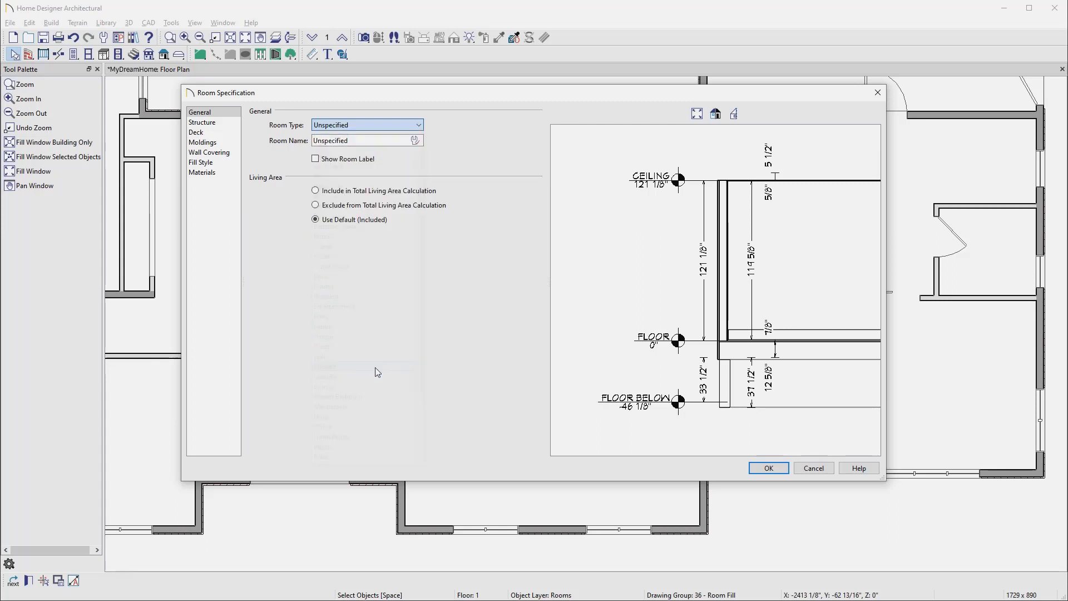
left_click(239, 125)
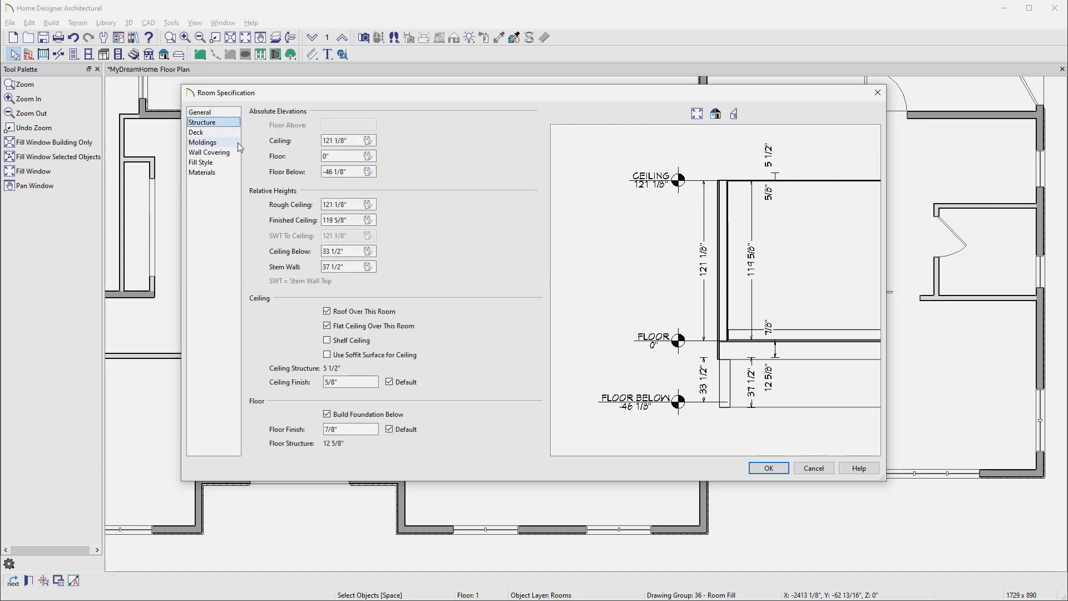
left_click(239, 146)
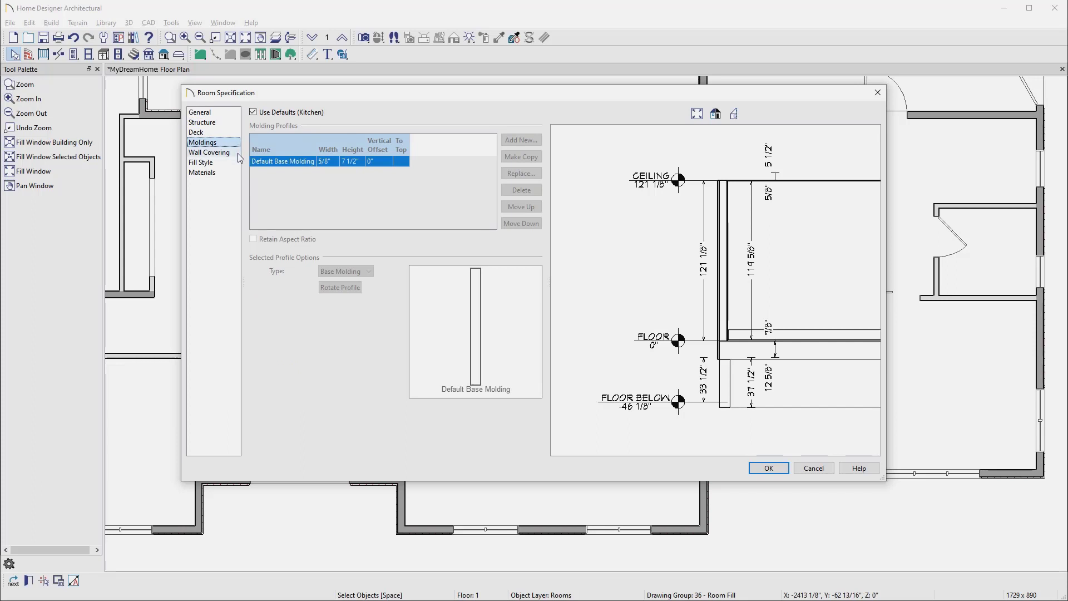
left_click(238, 152)
left_click(235, 176)
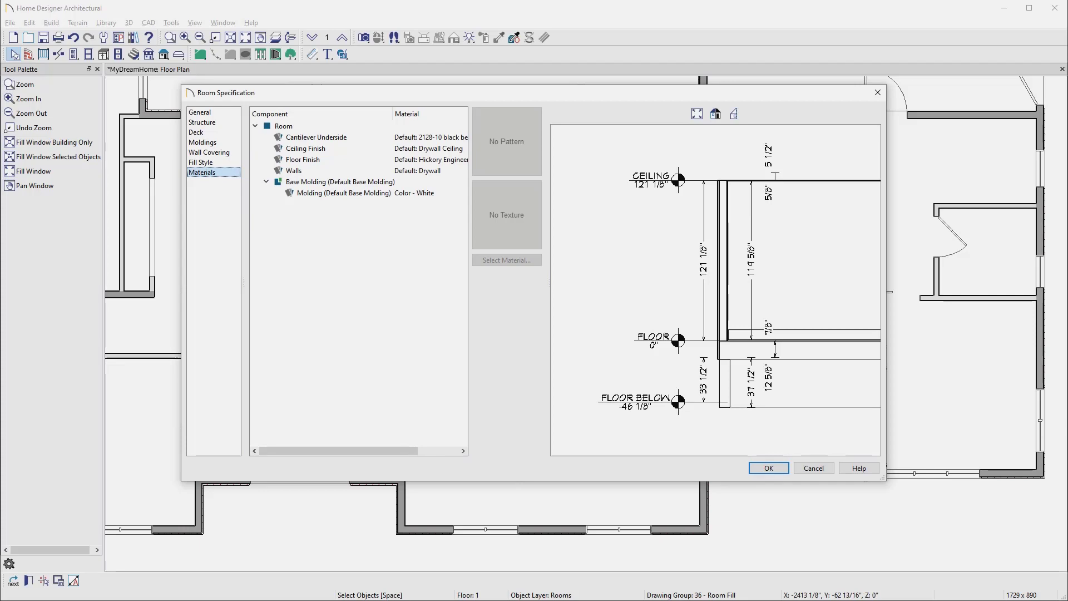
left_click(757, 471)
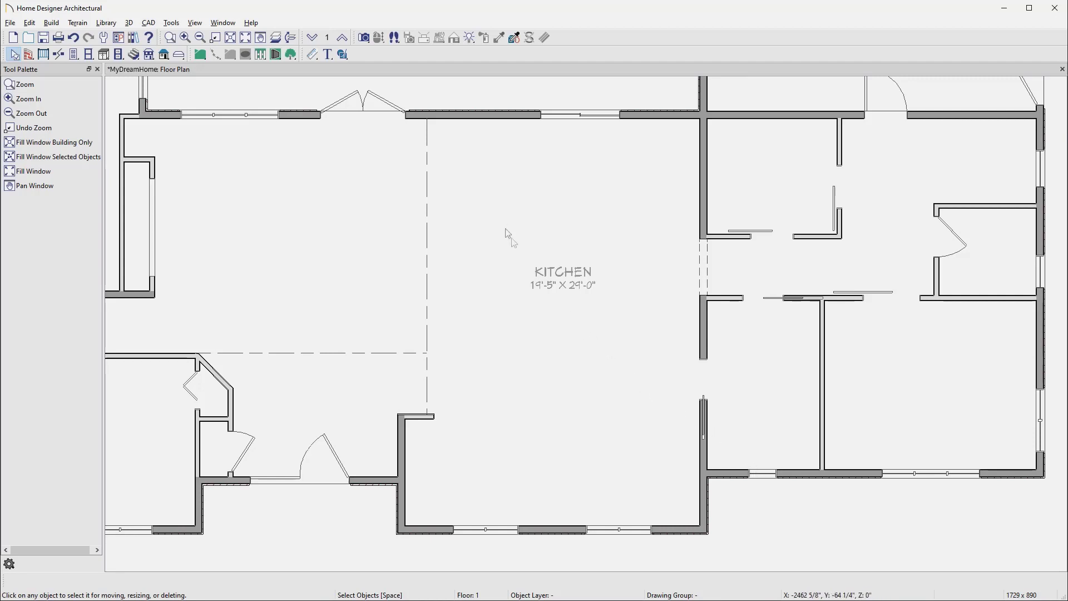
Create a Full Camera view inside the kitchen, looking toward the front windows and the corner beside the entry
left_click(364, 40)
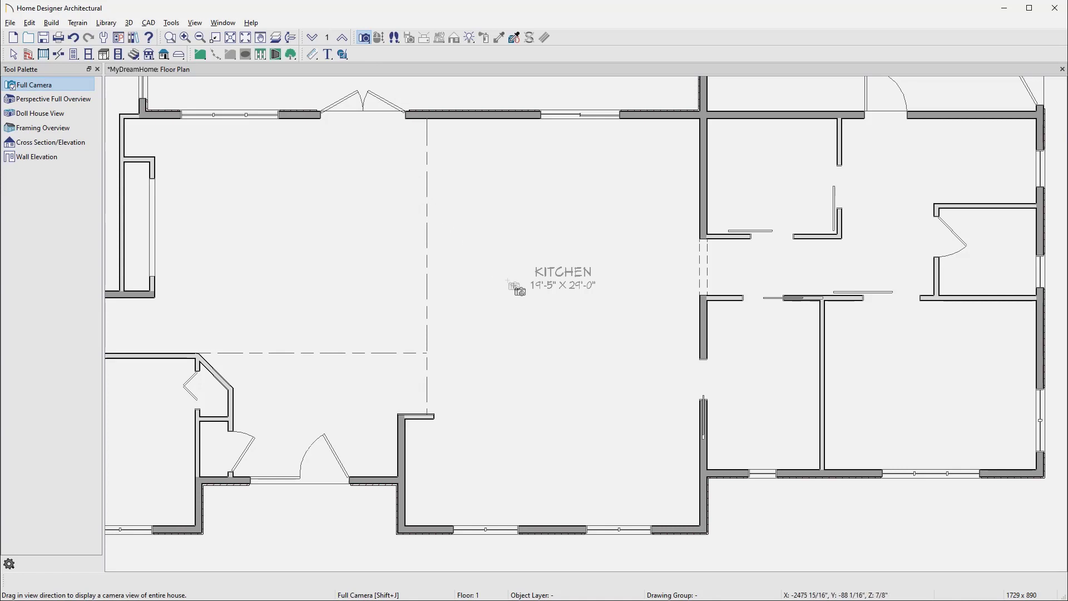
left_click_drag(616, 385, 537, 461)
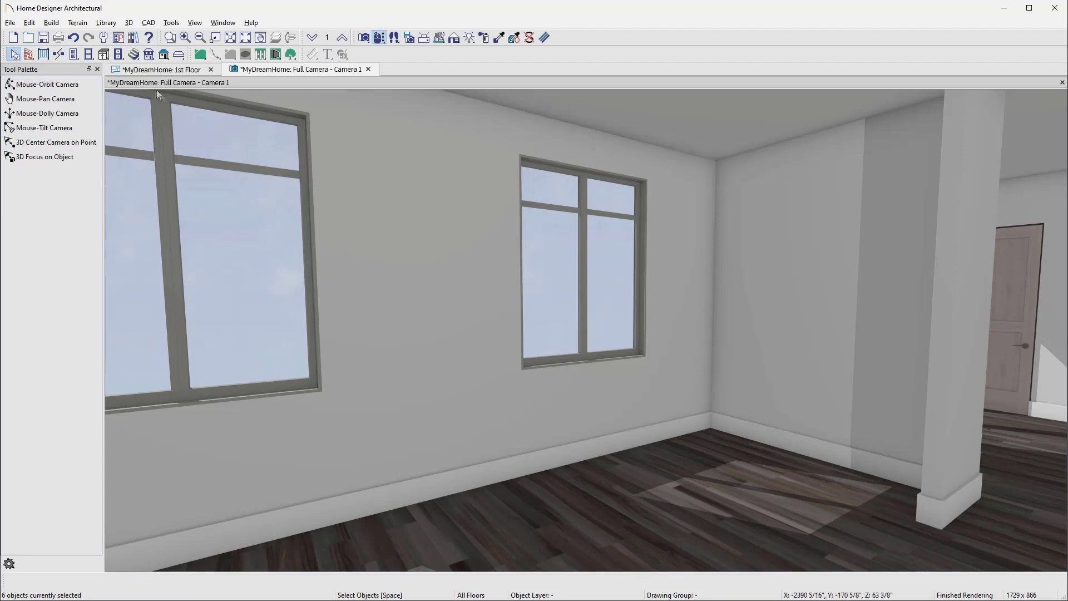
Place a corner base cabinet in the kitchen, one base cabinet to its right and two along the window wall
left_click(104, 54)
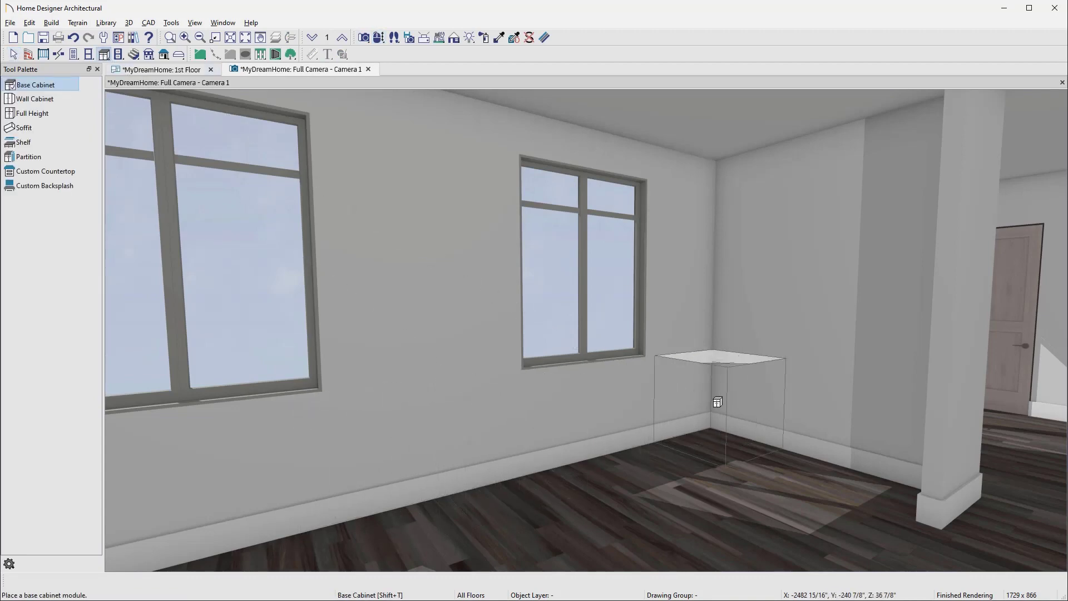
left_click(717, 402)
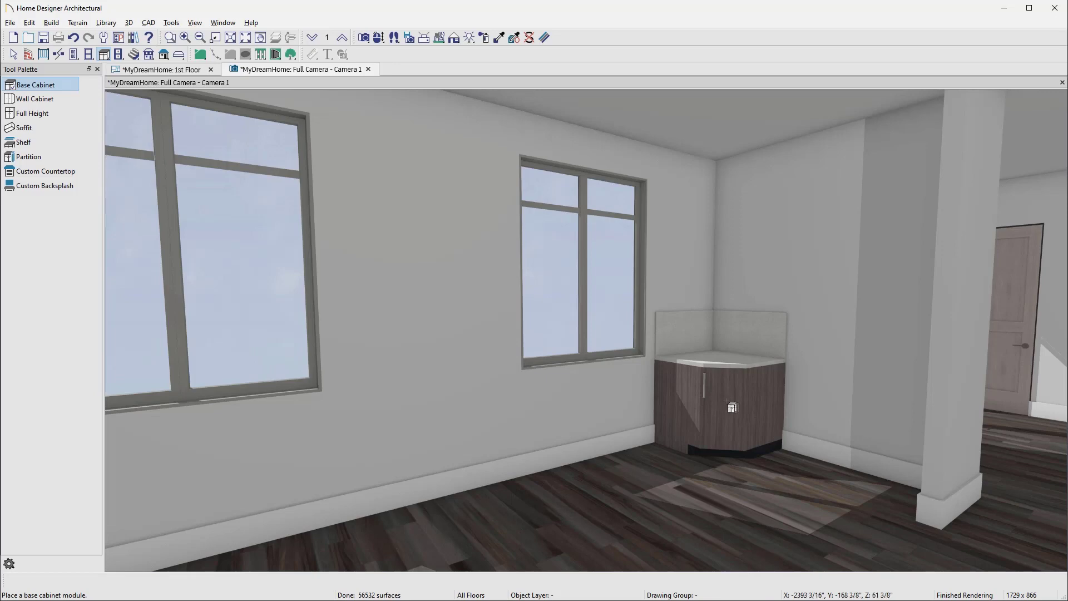
left_click(805, 414)
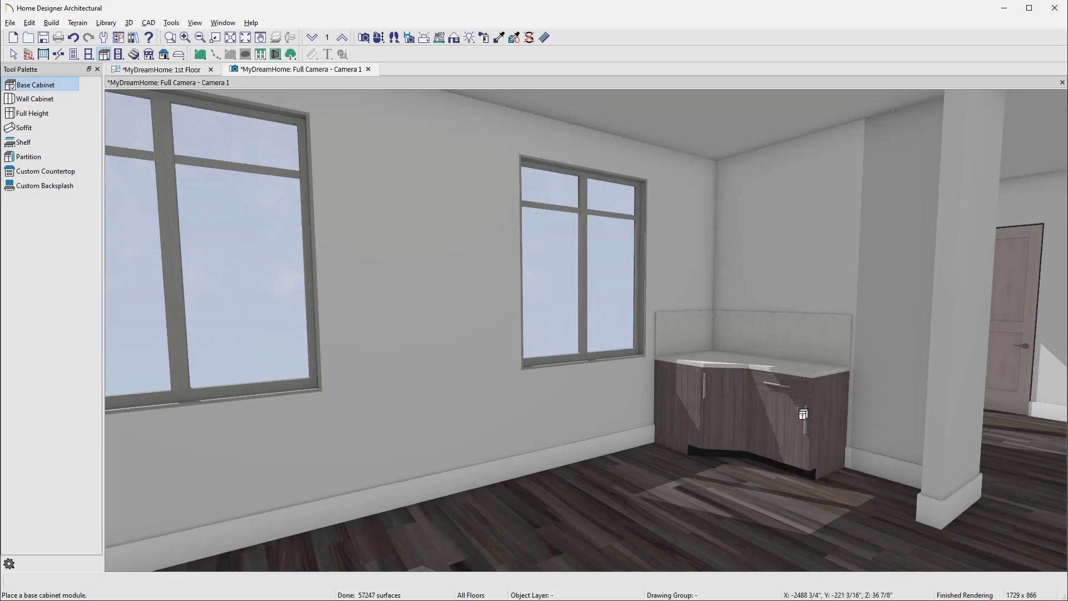
left_click(643, 399)
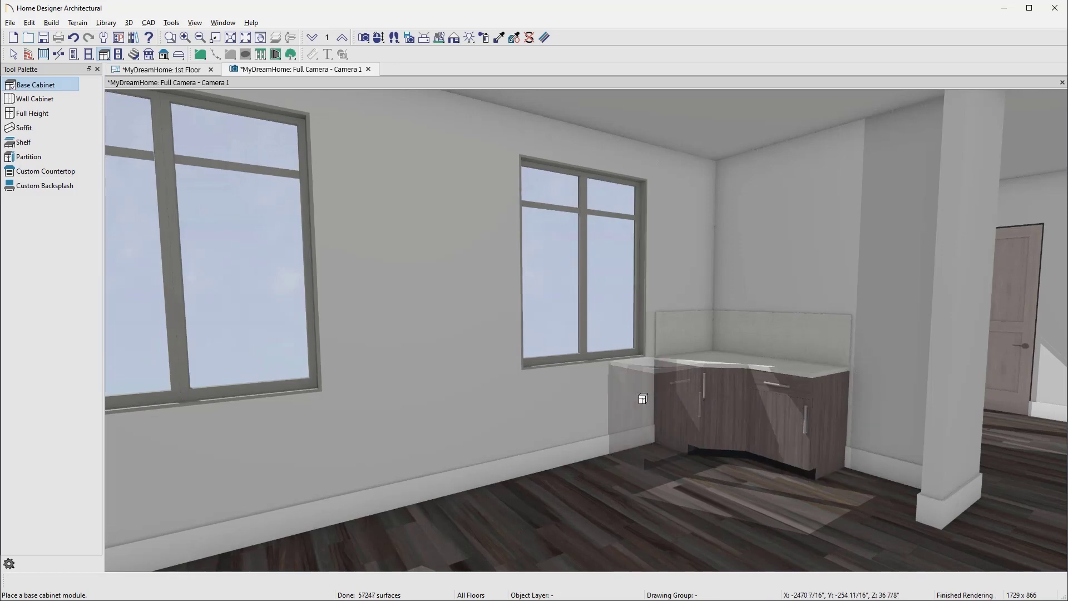
left_click(596, 405)
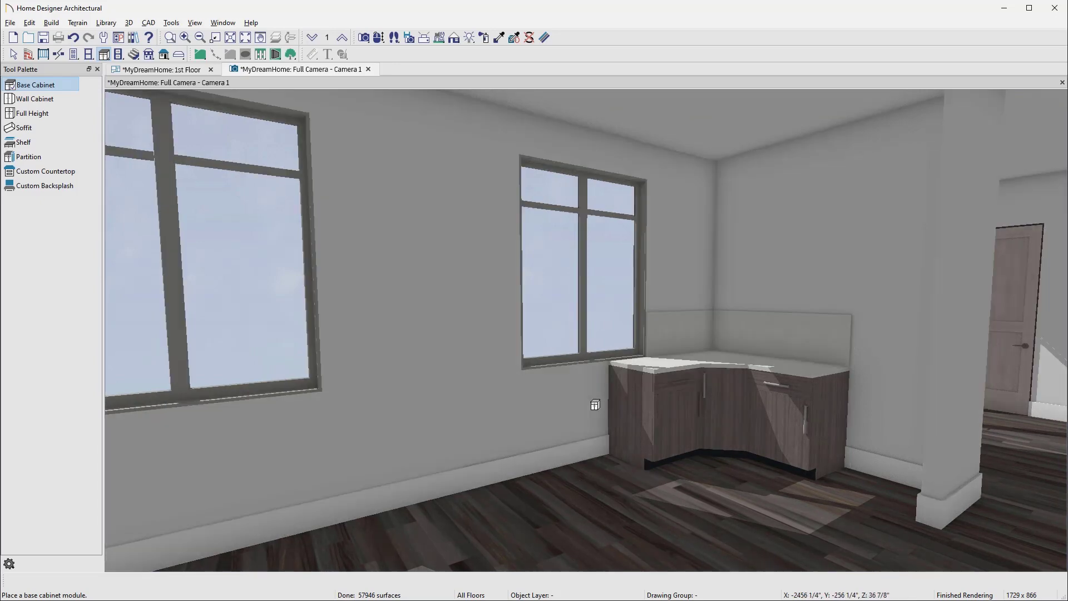
Add a 36" wide base cabinet beneath the window and delete its drawer, leaving a double-door front
left_click(604, 424)
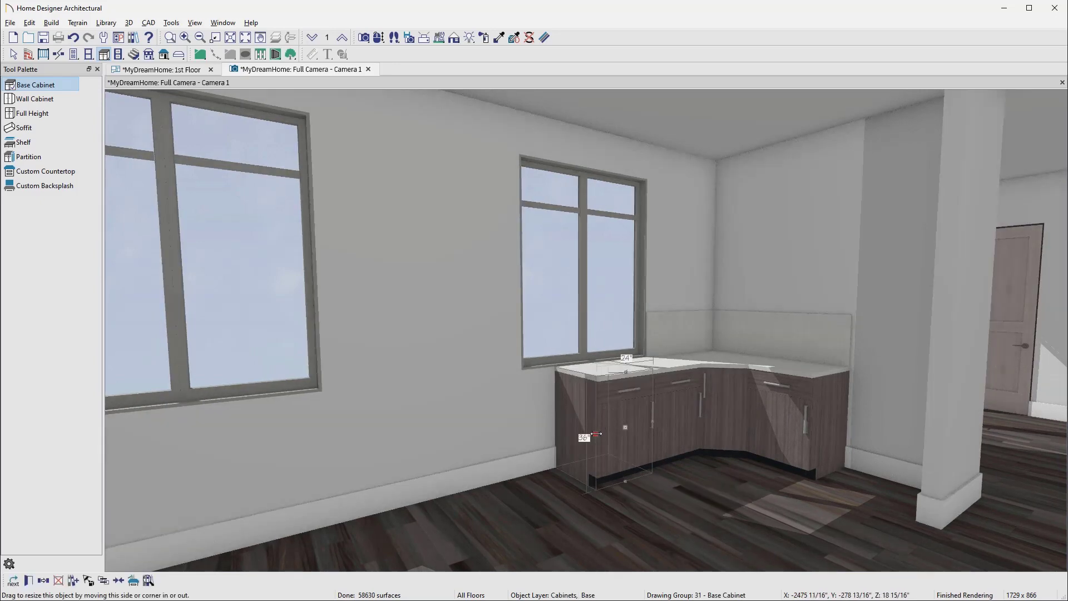
left_click_drag(596, 434, 564, 437)
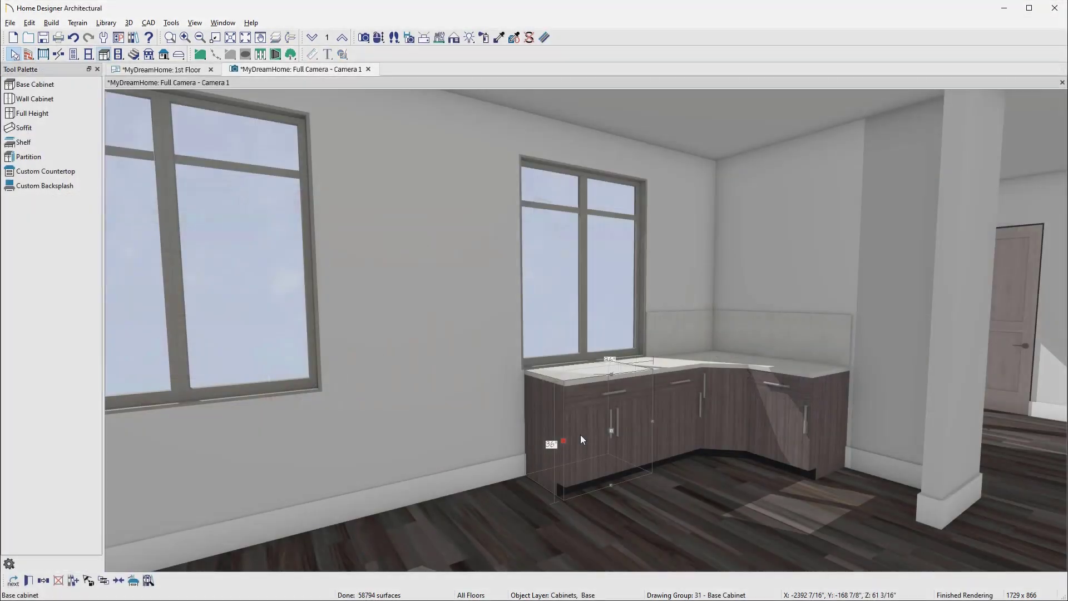
double_click(579, 435)
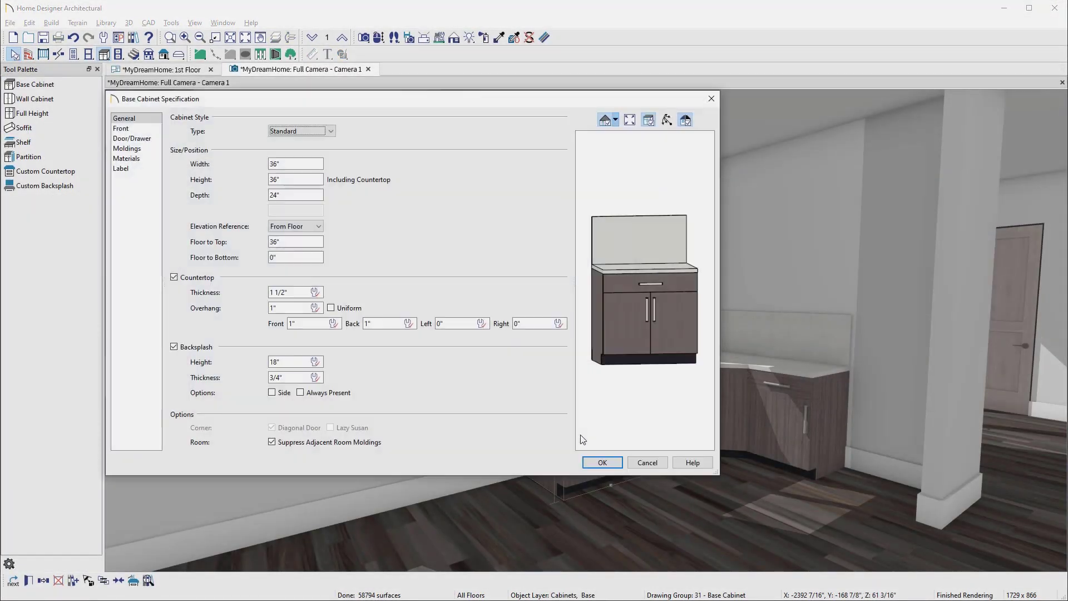
left_click(616, 283)
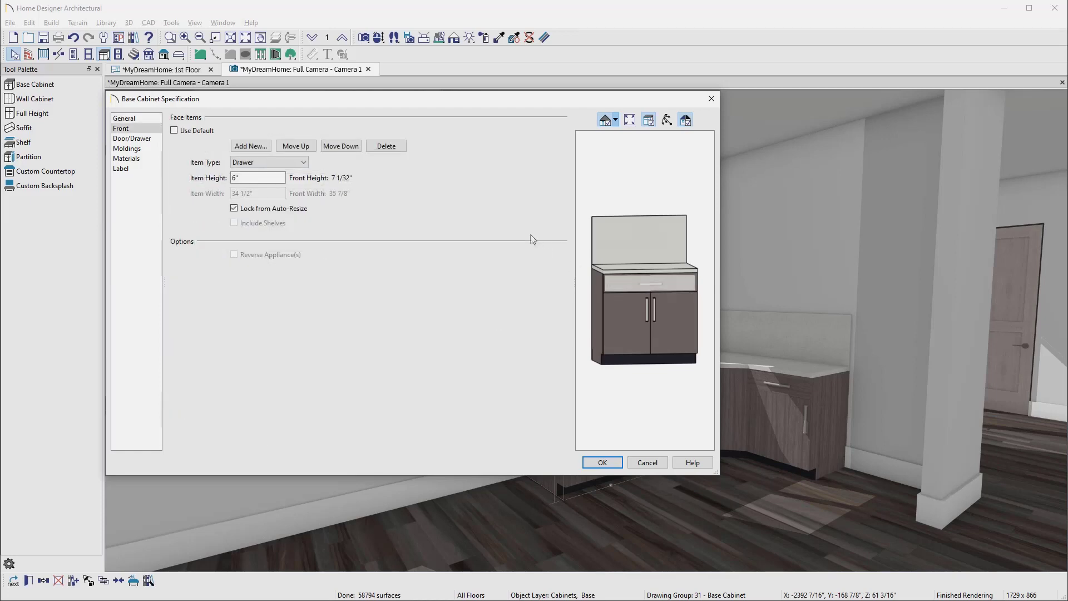
left_click(396, 151)
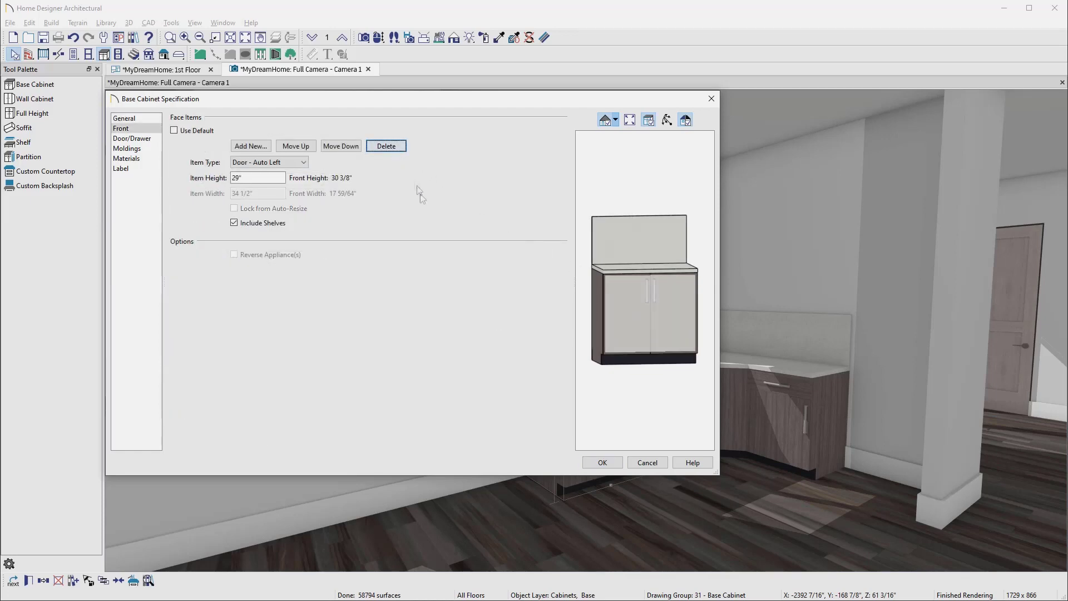
left_click(601, 463)
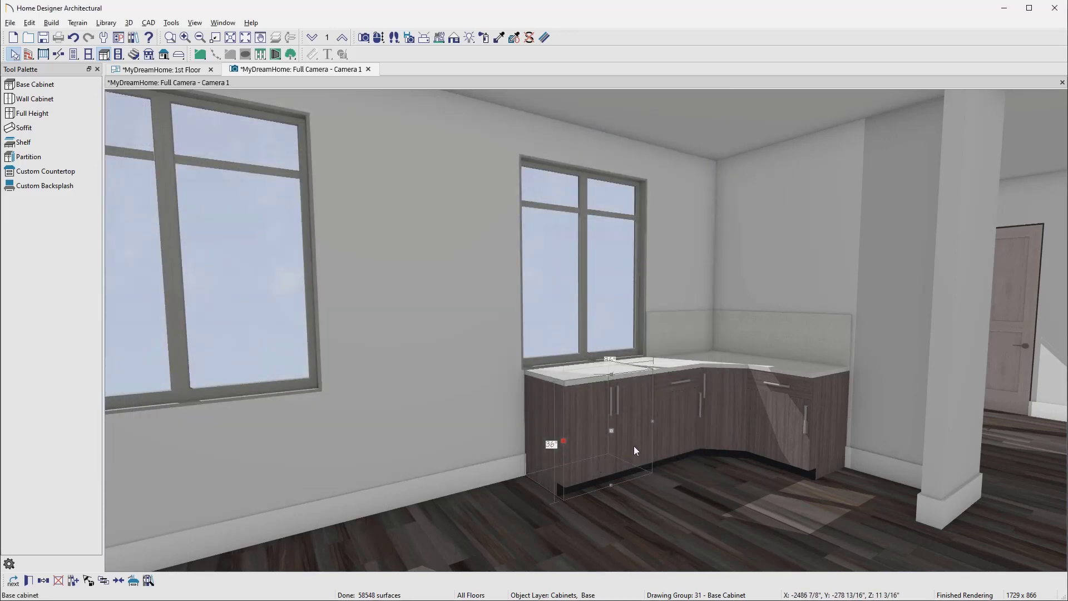
Turn the base cabinet between the double-door unit and the corner into a drawer stack, changing its door to a drawer and adding a 9" drawer
double_click(670, 424)
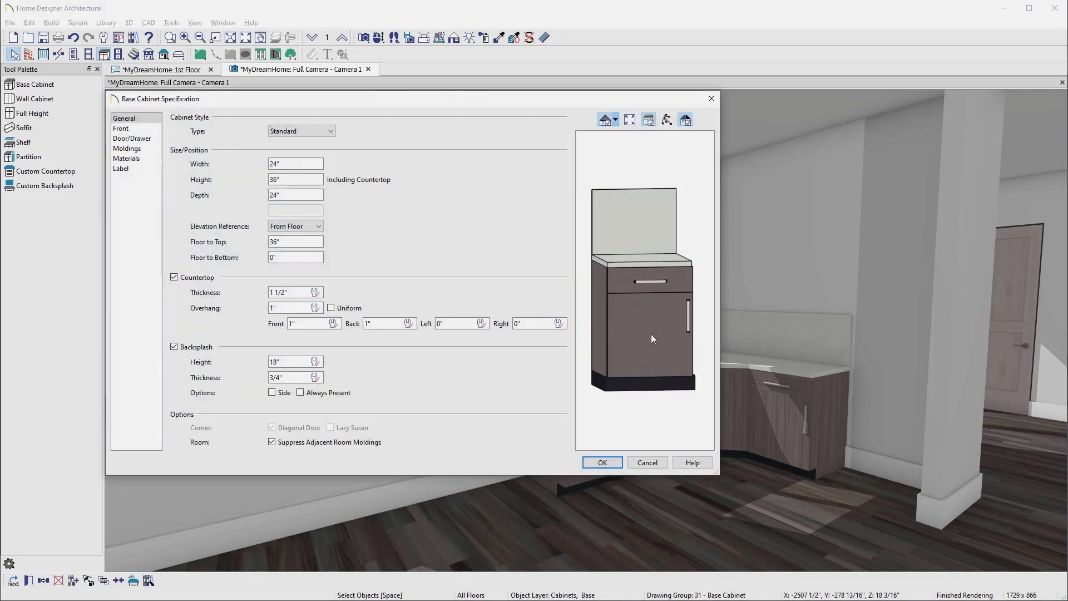
left_click(304, 162)
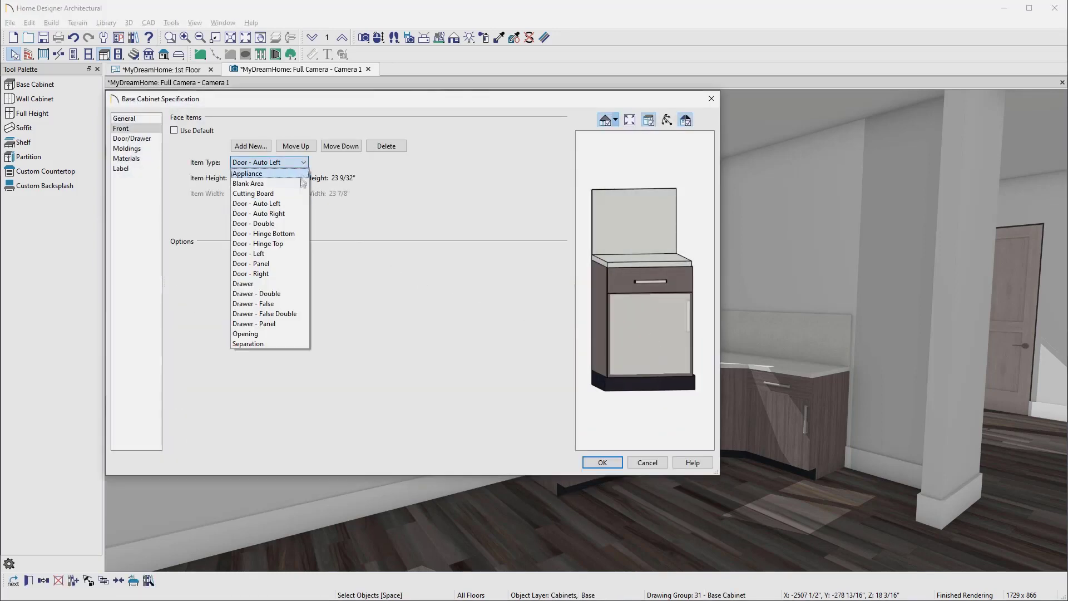
left_click(295, 286)
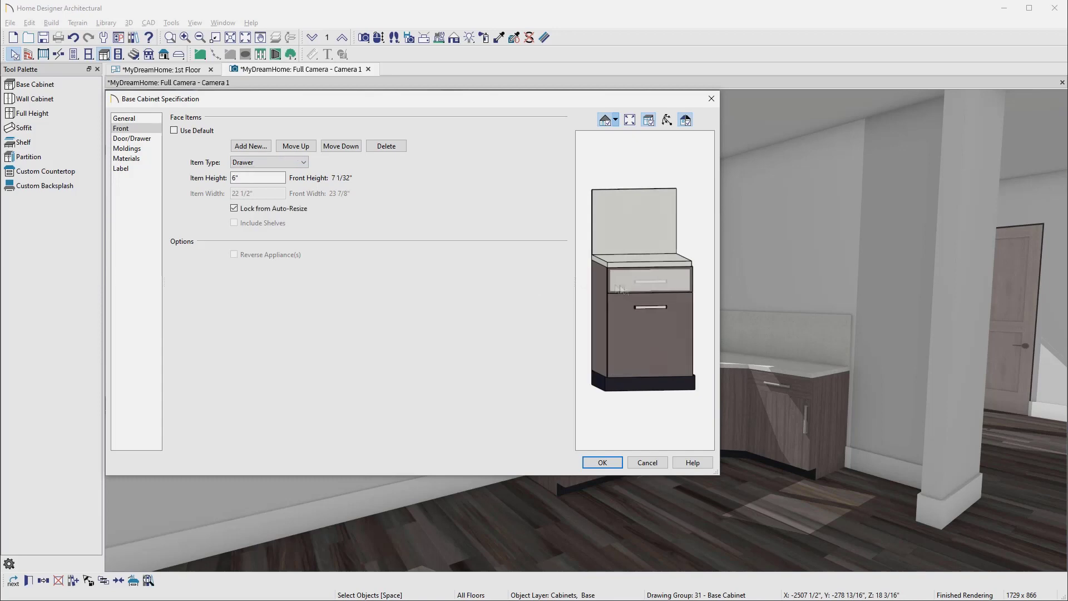
left_click(250, 146)
double_click(396, 272)
type("9")
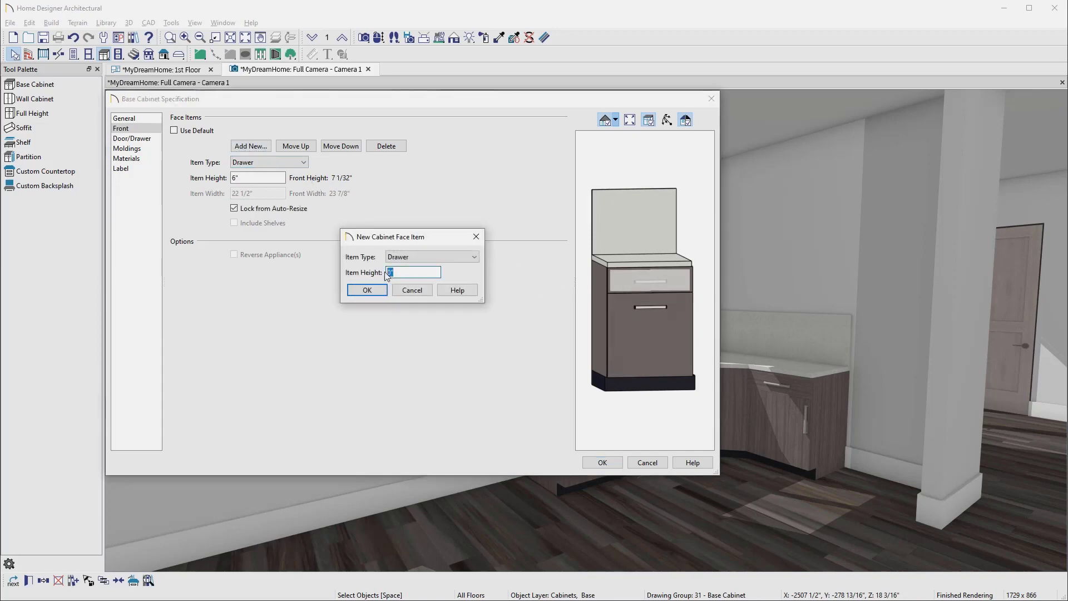
left_click(367, 290)
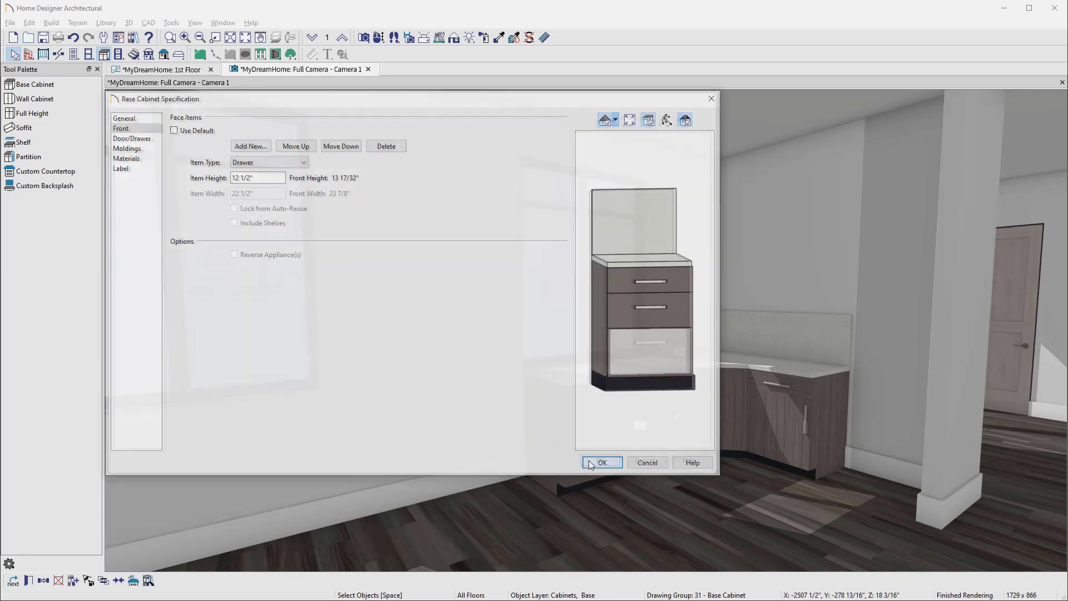
left_click(603, 462)
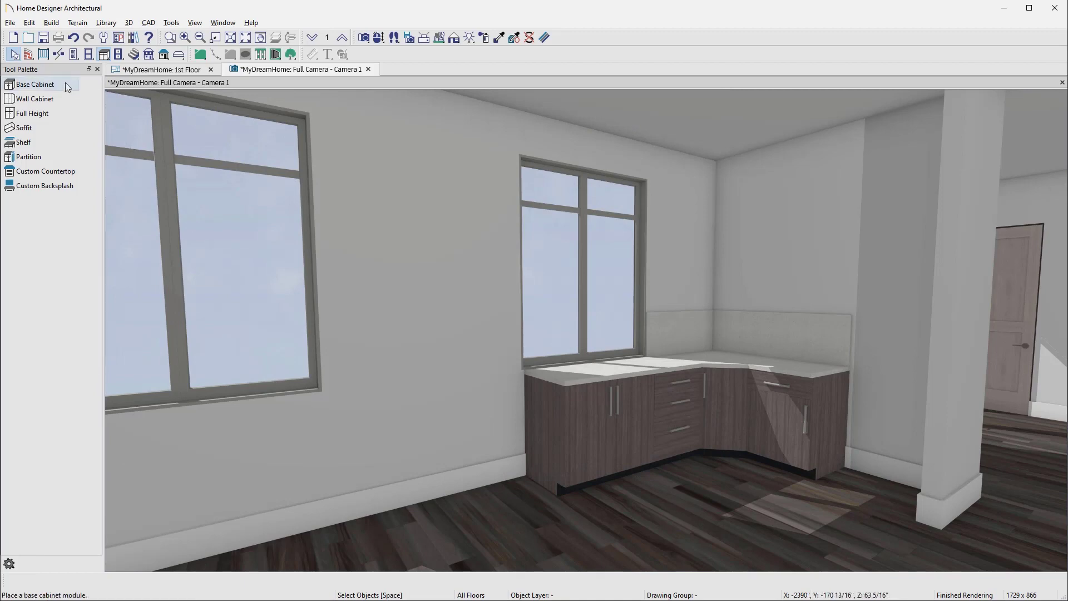
Extend the base cabinet run along the window wall with two more base cabinets, widening the last one into a double-door unit
left_click(35, 85)
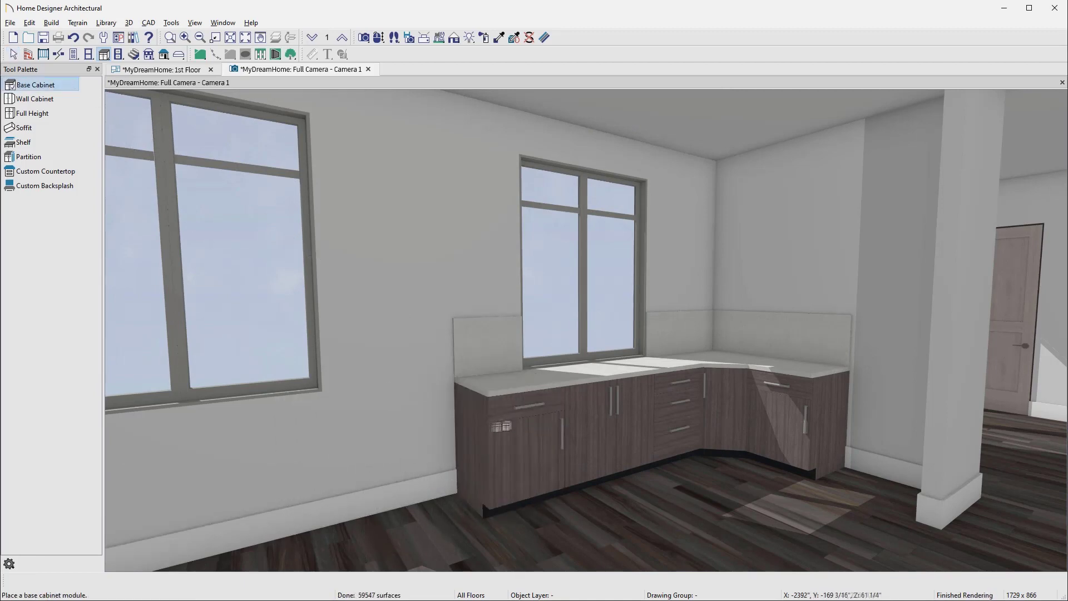
left_click(432, 429)
left_click_drag(390, 478, 328, 489)
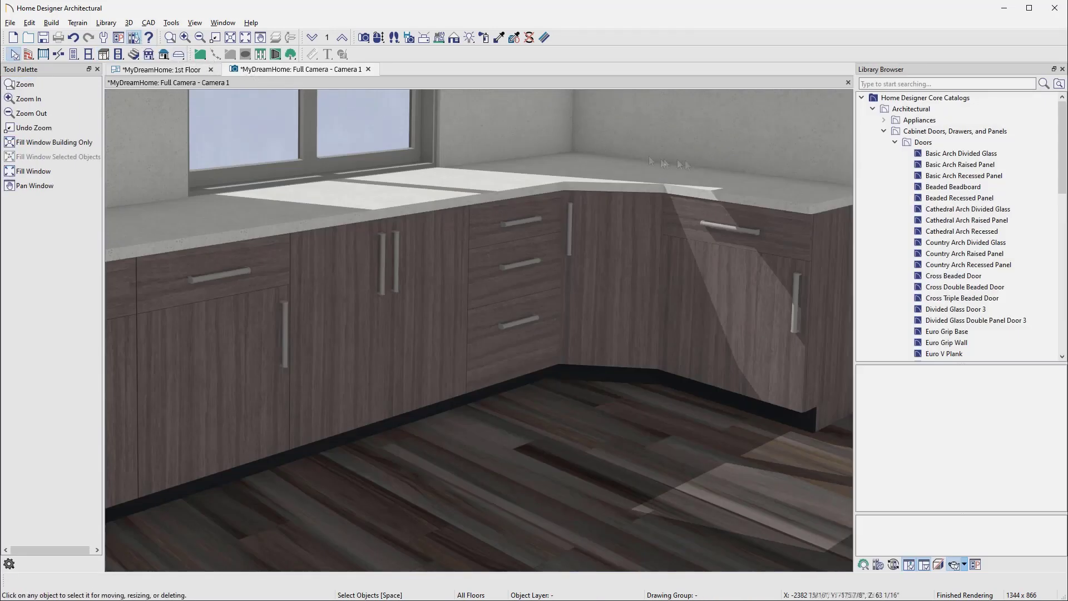
Try Basic Arch Raised Panel on the end cabinet door, Beaded Recessed Panel on the corner door and Beaded Beadboard on the double doors
left_click(960, 164)
left_click(769, 308)
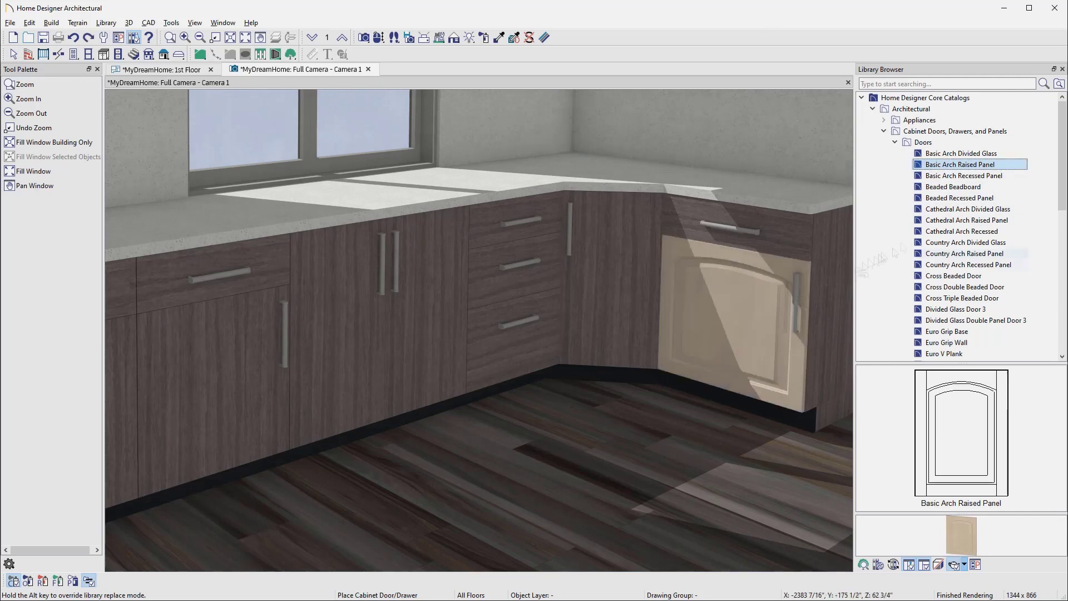
left_click(960, 197)
left_click(635, 293)
left_click(953, 187)
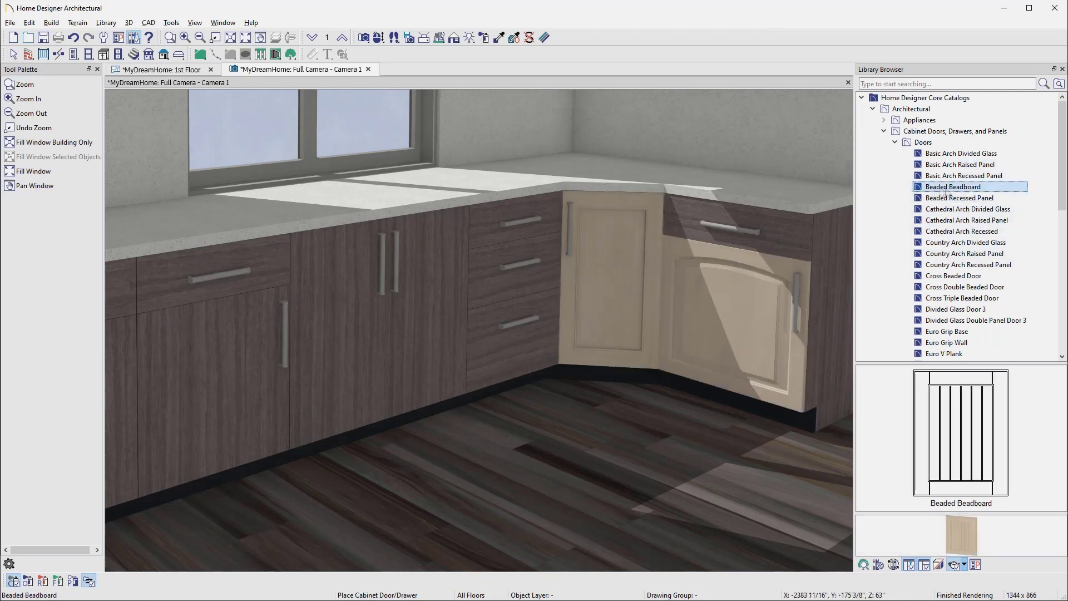
left_click(445, 347)
Try a library drawer front on the end cabinet's drawer and on the three-drawer base cabinet
left_click(895, 142)
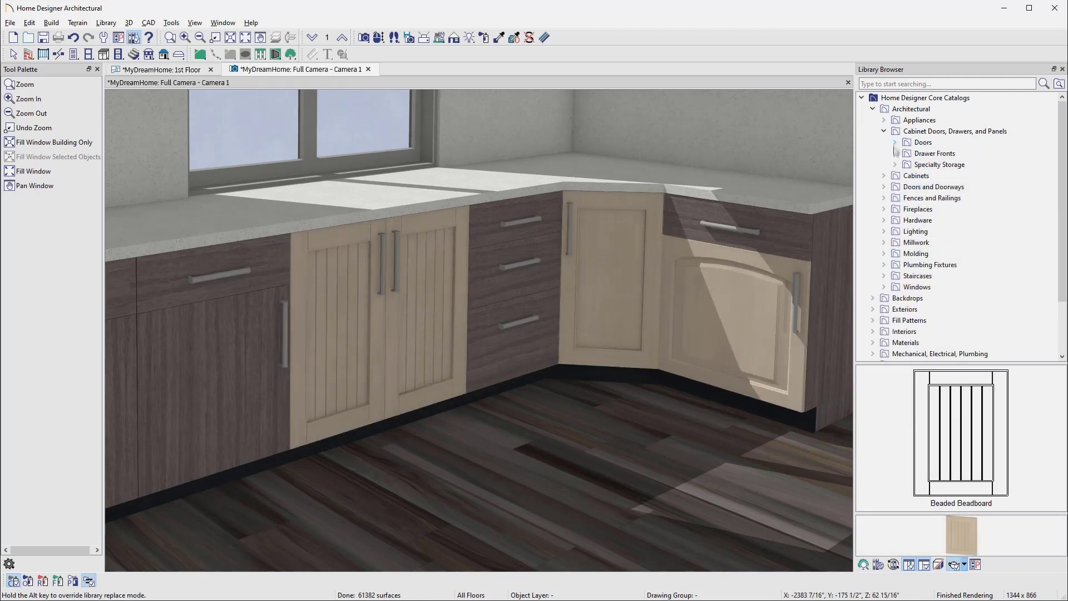
left_click(895, 153)
left_click(948, 187)
left_click(718, 234)
left_click(550, 284)
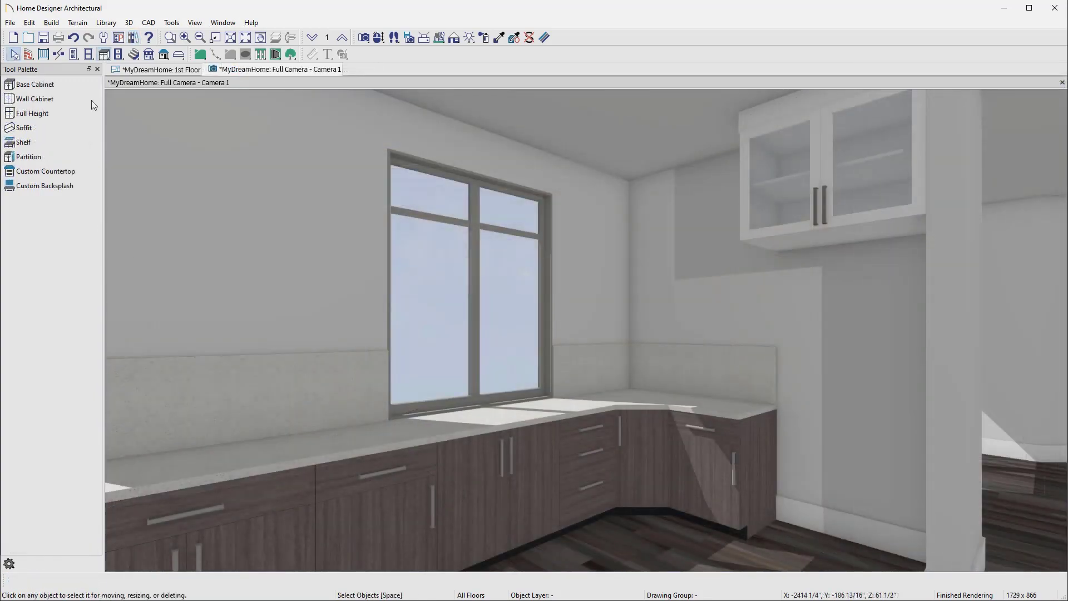
Place a corner wall cabinet above the base corner and a second wall cabinet beside it, widened into a double-door unit
left_click(66, 100)
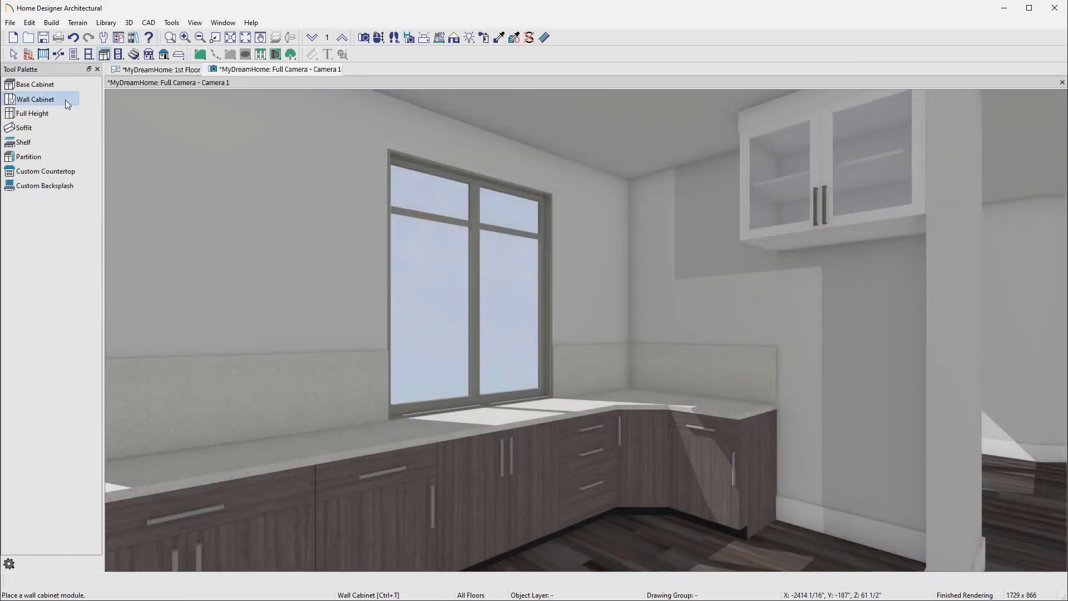
left_click(640, 312)
left_click(702, 309)
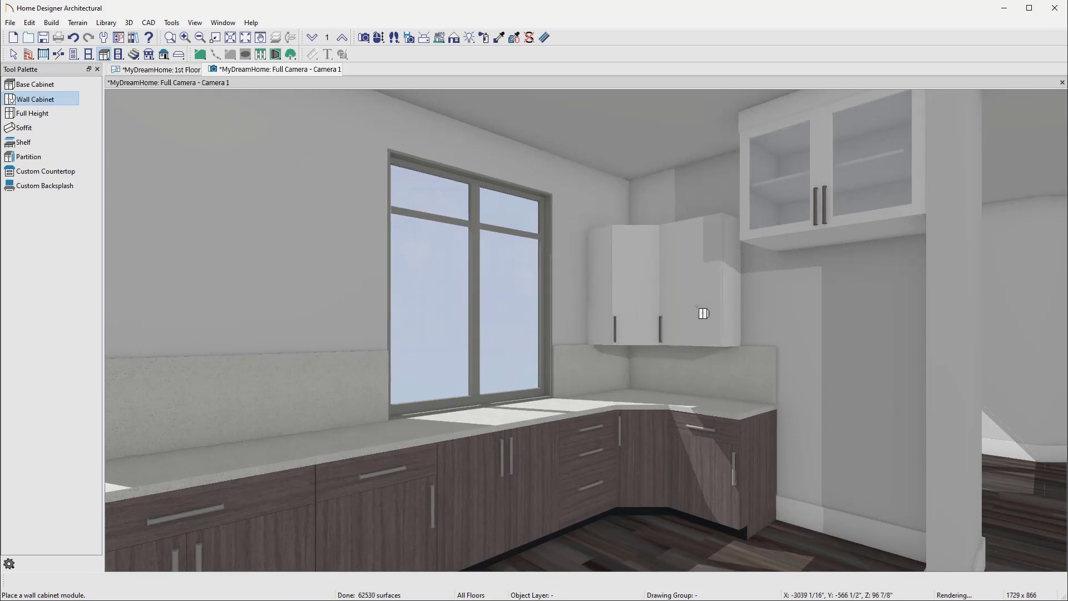
left_click_drag(723, 289, 769, 288)
Set the selected wall cabinets' height to 60" and their door style to Framed Doors with glass
double_click(646, 292)
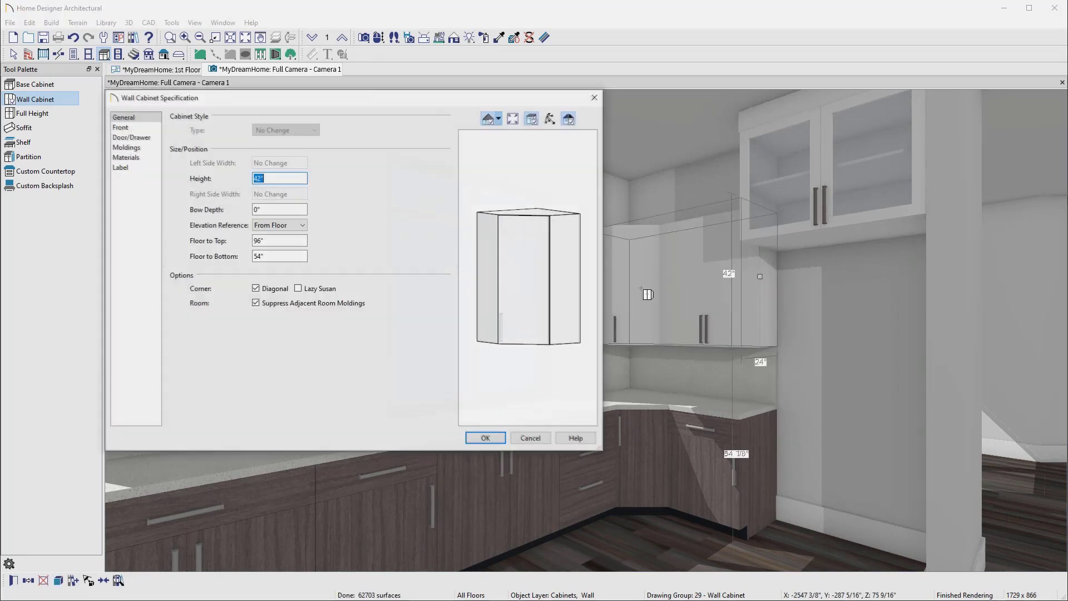
type("60")
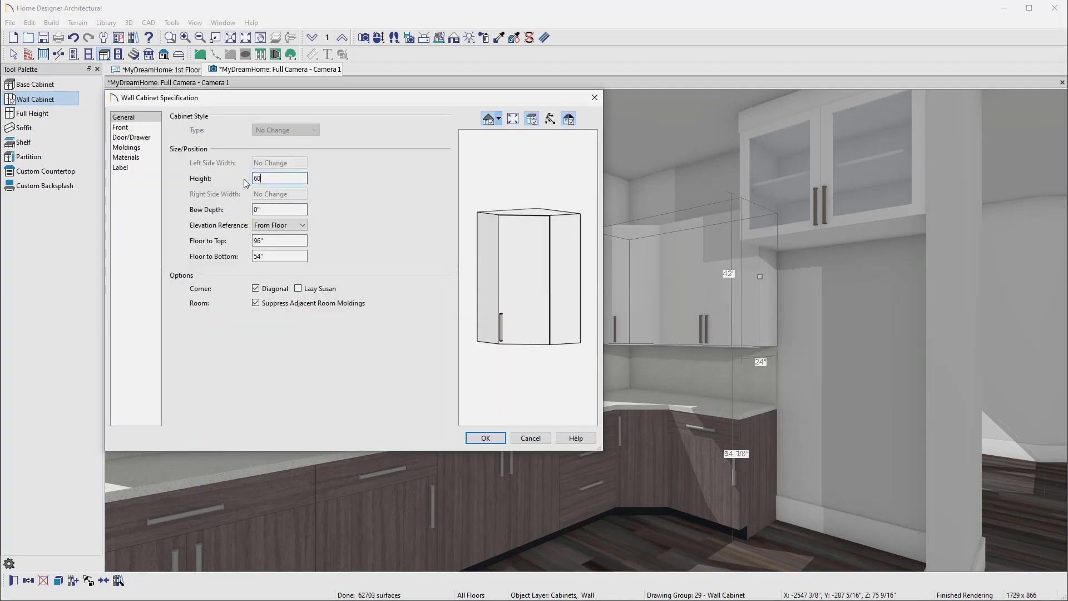
left_click(132, 137)
left_click(306, 131)
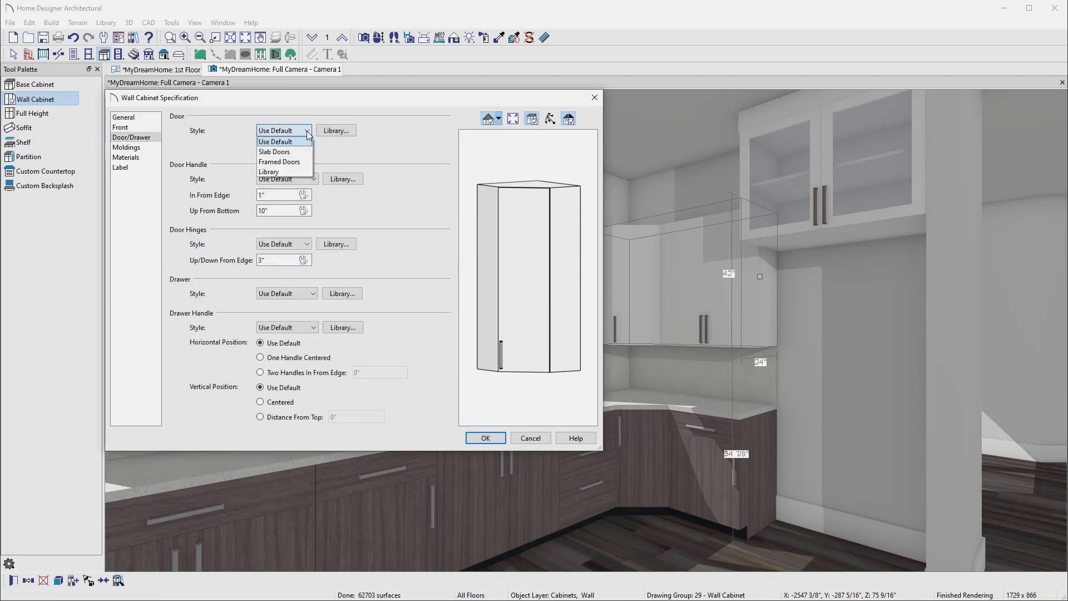
left_click(279, 161)
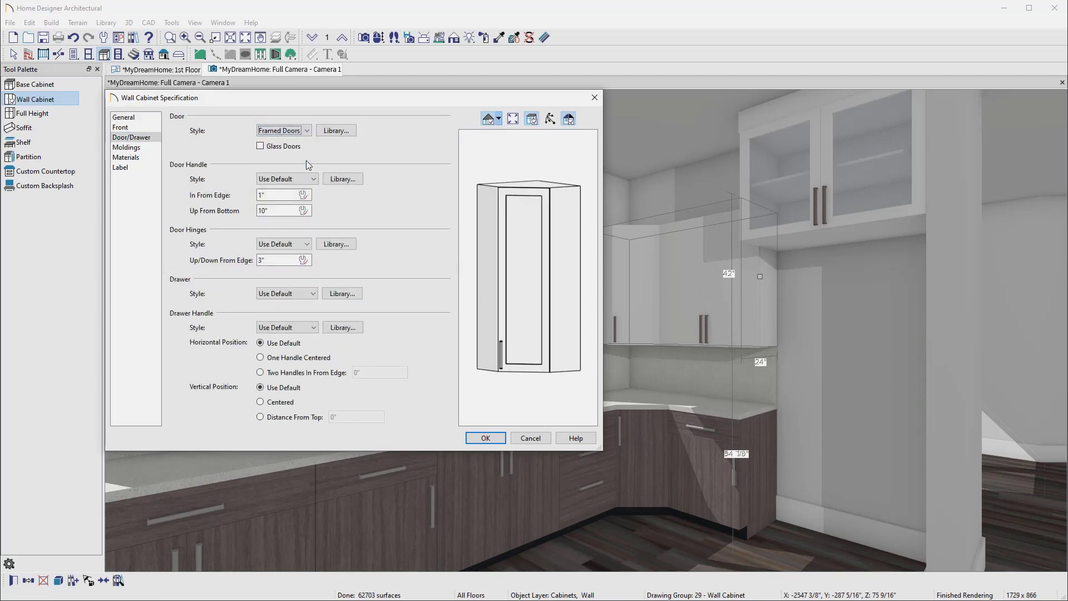
left_click(261, 146)
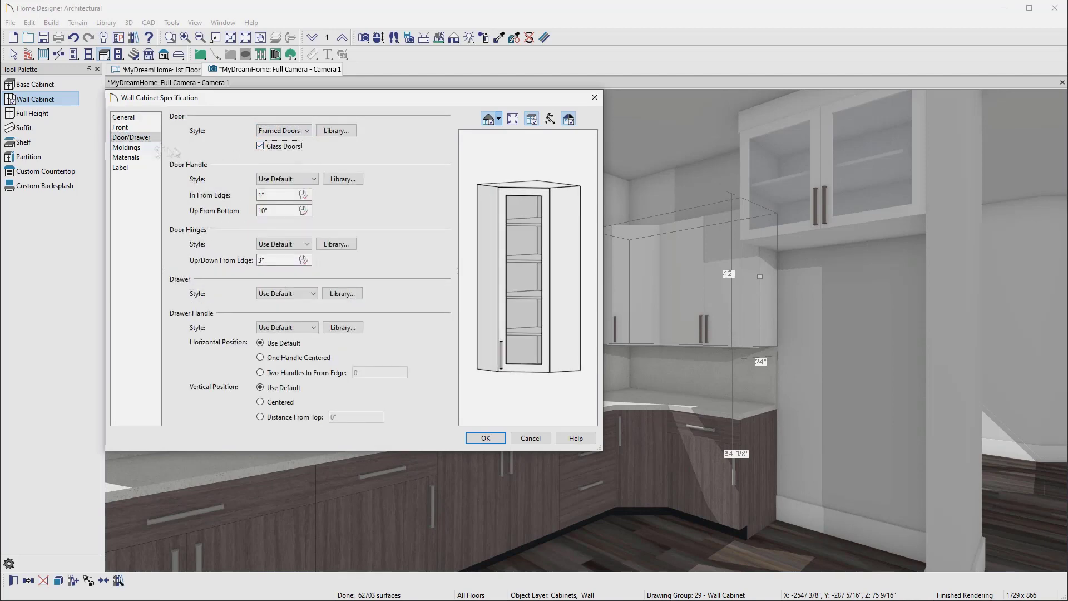
Add a molding profile from the library along the top of the selected wall cabinets
left_click(156, 147)
left_click(429, 131)
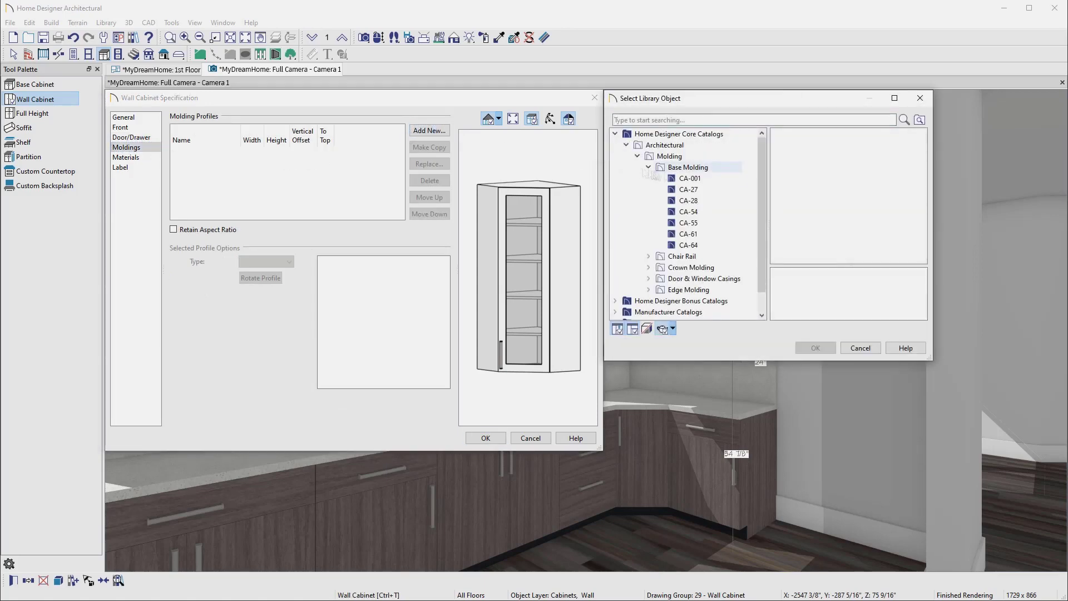
left_click(815, 348)
left_click(486, 438)
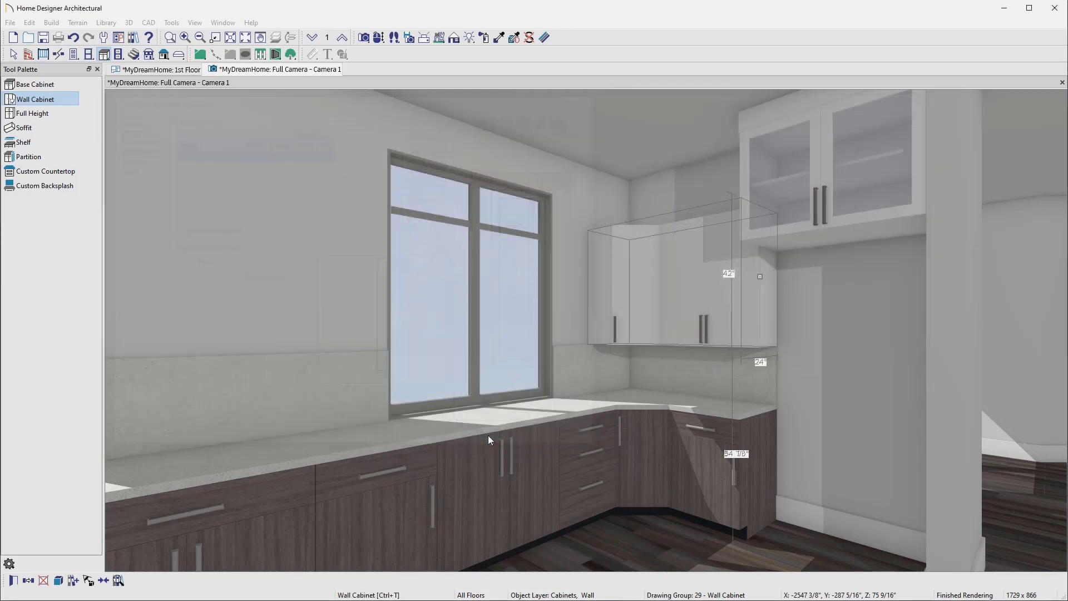
Copy the White Lacquer material from the hanging glass-door cabinet onto the wall cabinets' top molding
left_click(499, 38)
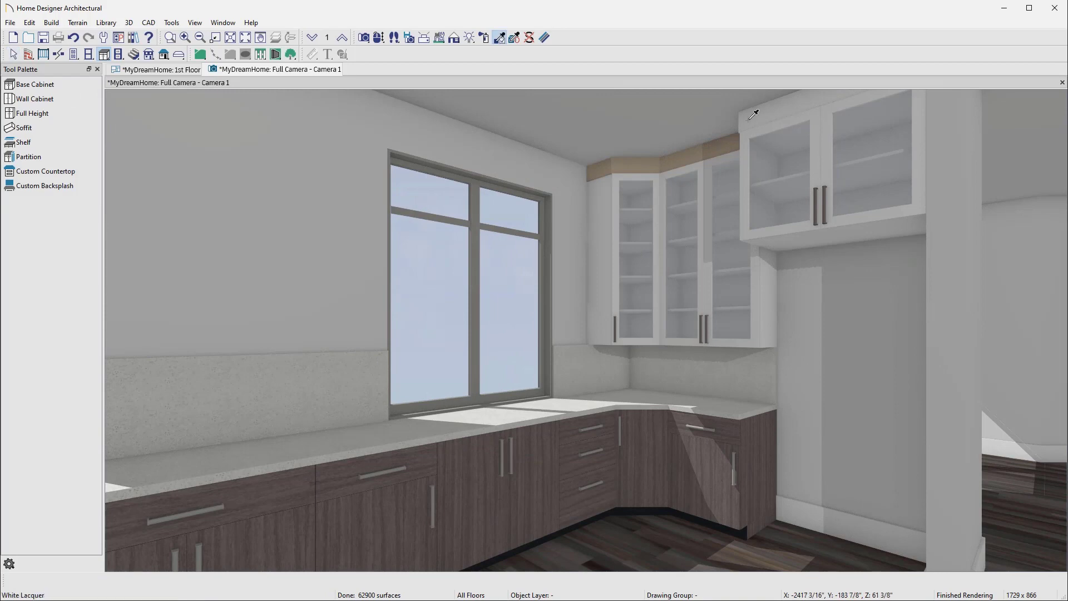
left_click(755, 113)
left_click(730, 150)
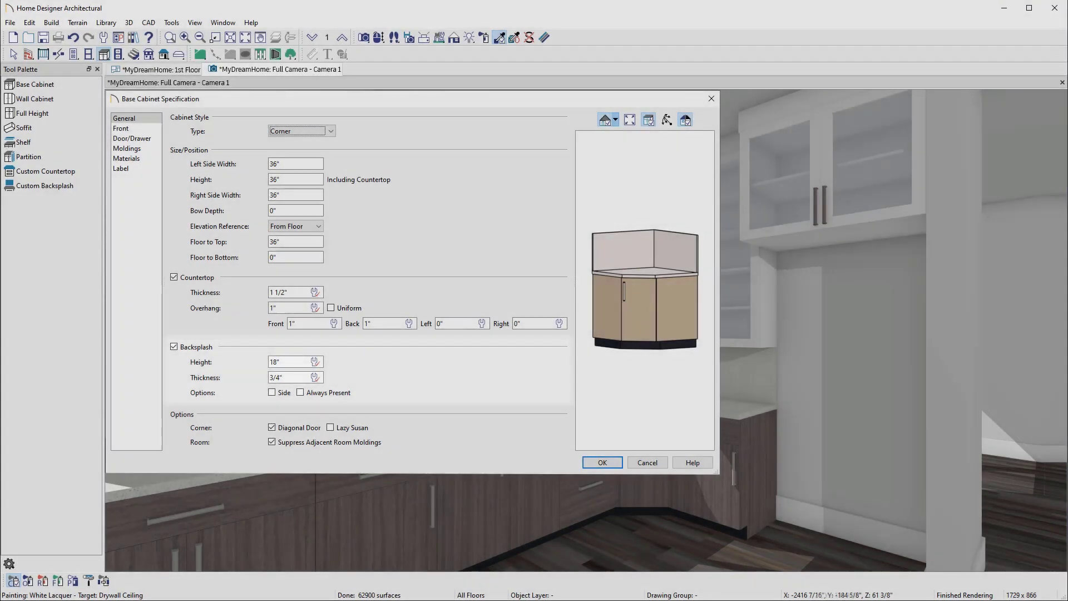
Review the door, drawer and molding settings in the corner base cabinet's specification
left_click(132, 138)
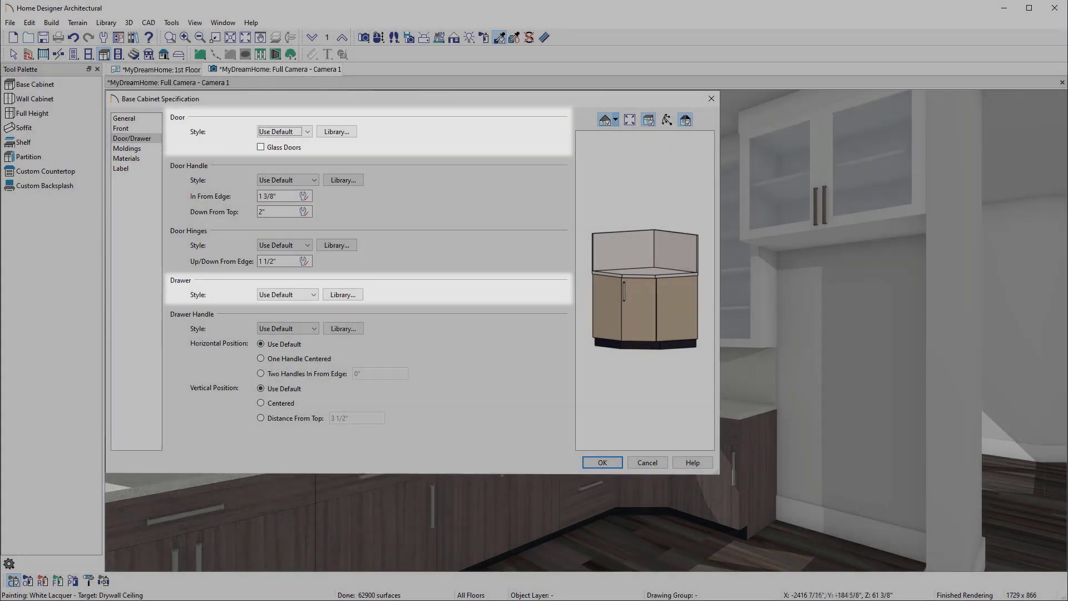
left_click(127, 149)
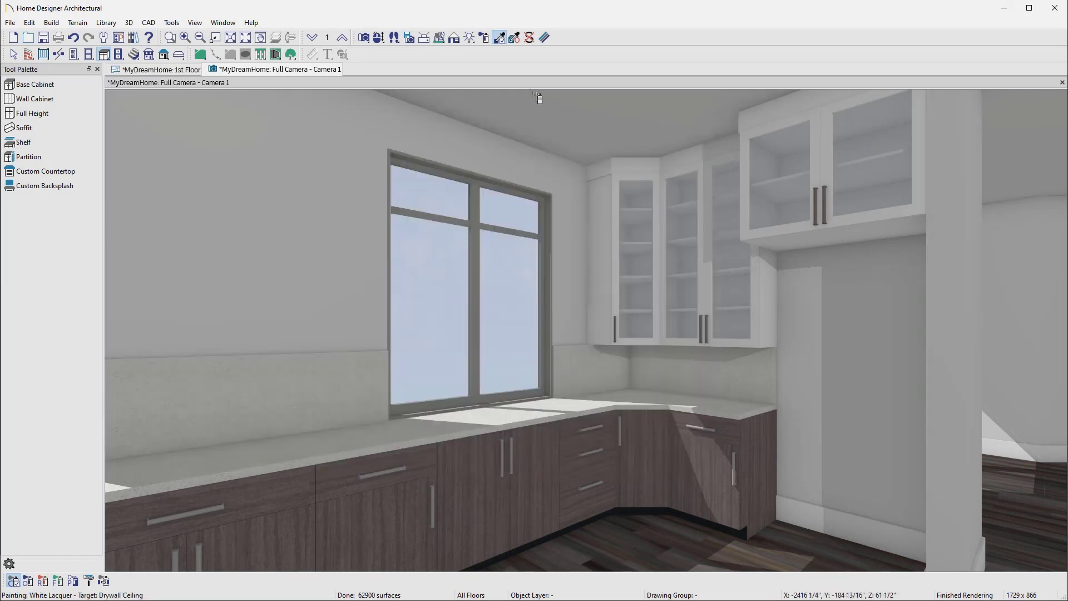
Choose Oak - Quartersawn White from the White Oak materials as the paint material for the base cabinets
left_click(498, 38)
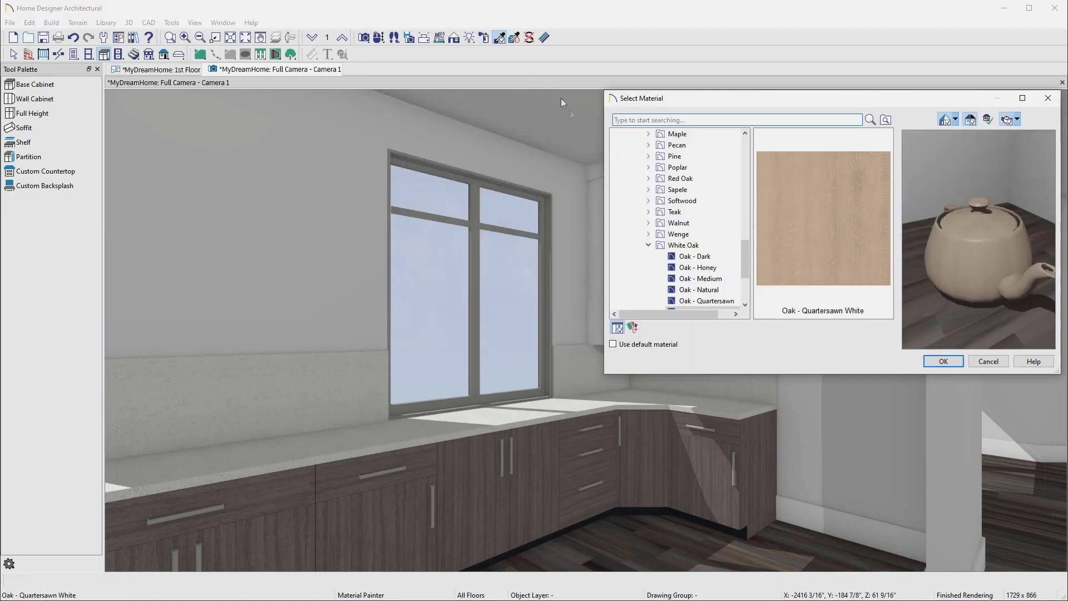
left_click(683, 246)
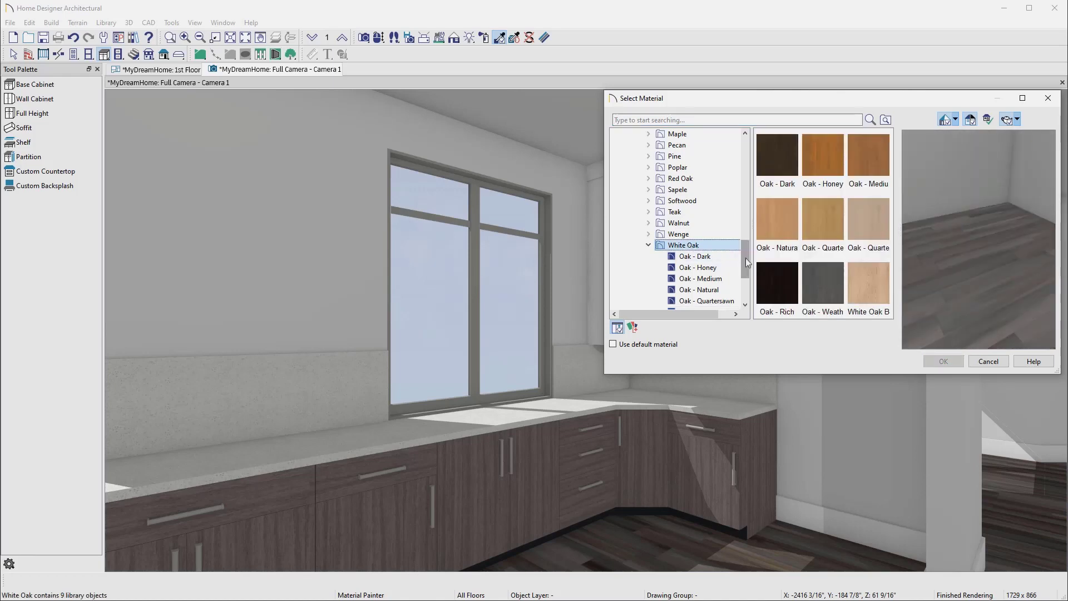
left_click(866, 229)
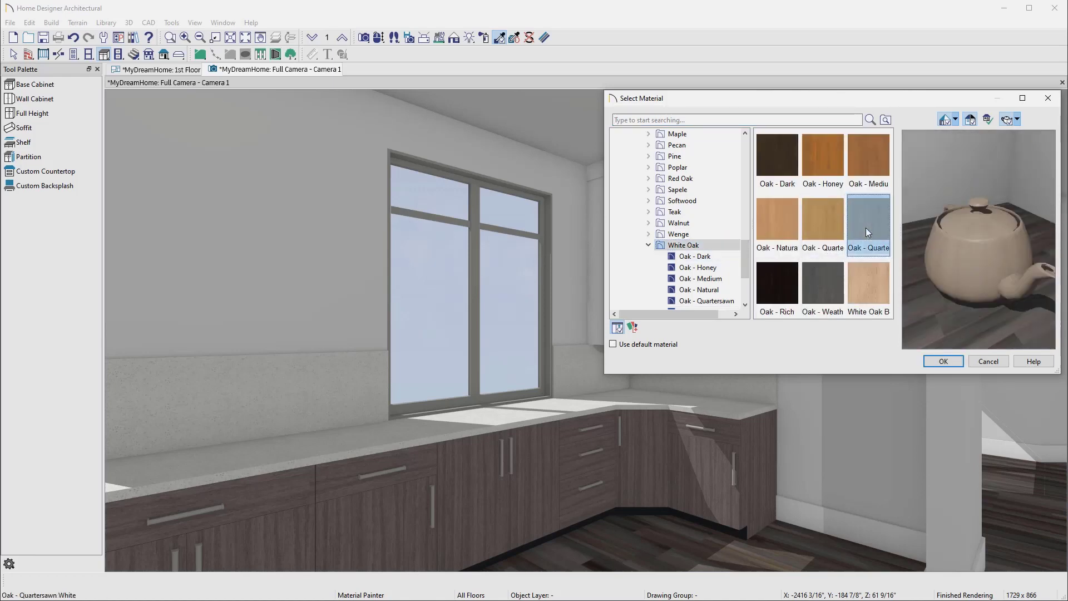
left_click(937, 361)
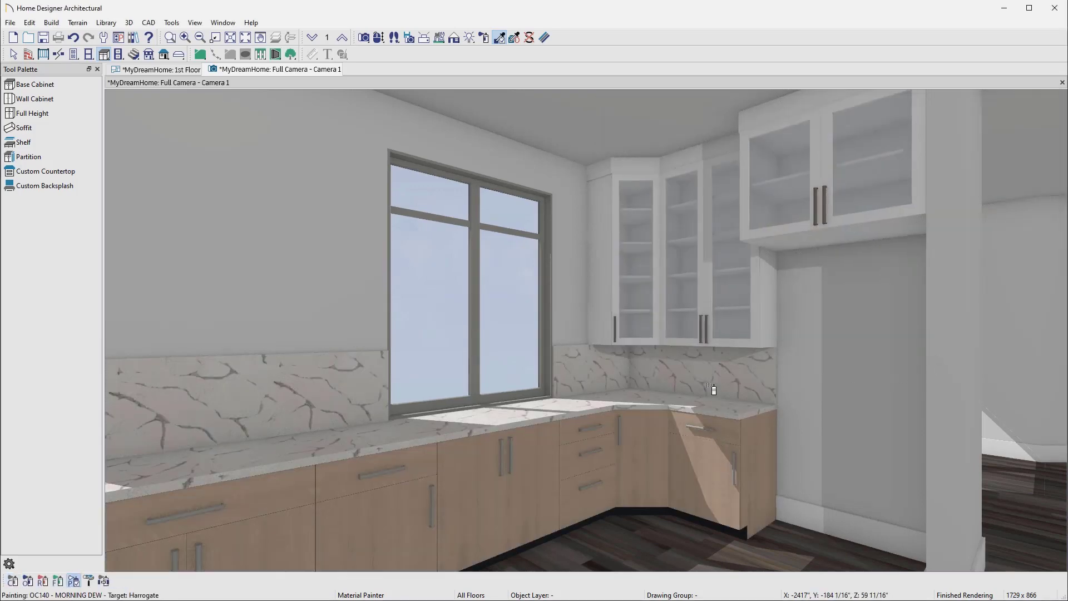
Paint the kitchen walls with OC140 - MORNING DEW and the kitchen floor with Maple 3-4-5" Plank - Blonde
left_click(806, 390)
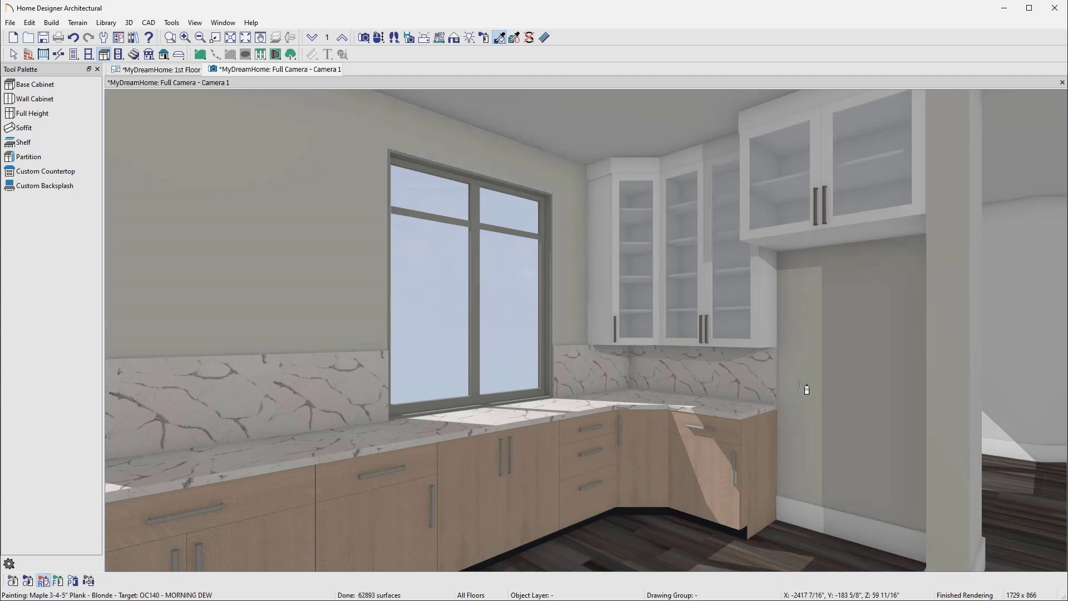
left_click(732, 557)
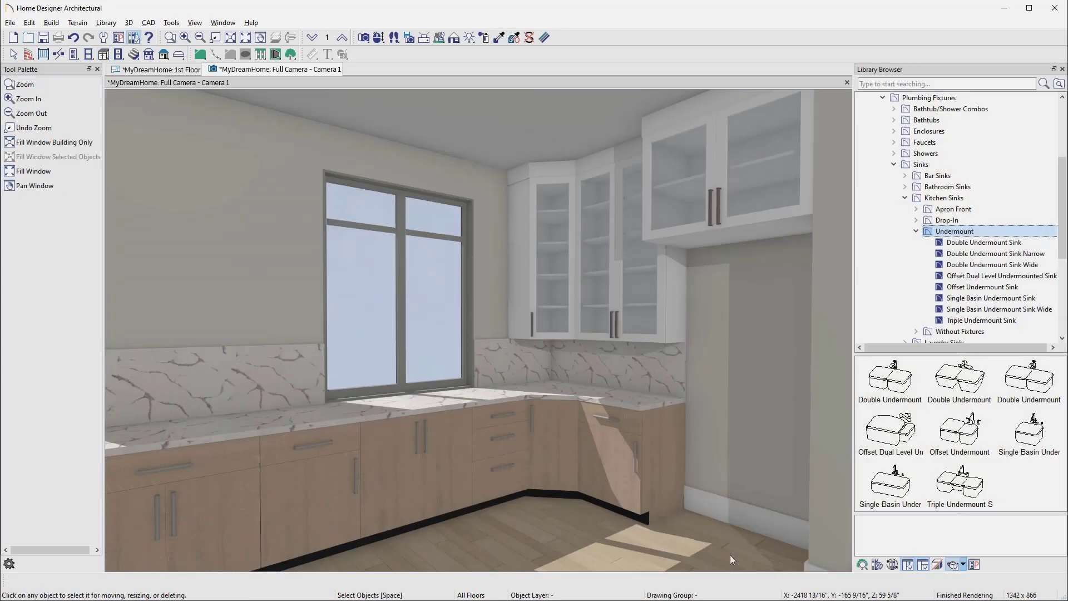
Place an Offset Undermount Sink in the base cabinet below the window and Island 13 from Grouped Islands on the kitchen floor
left_click(960, 432)
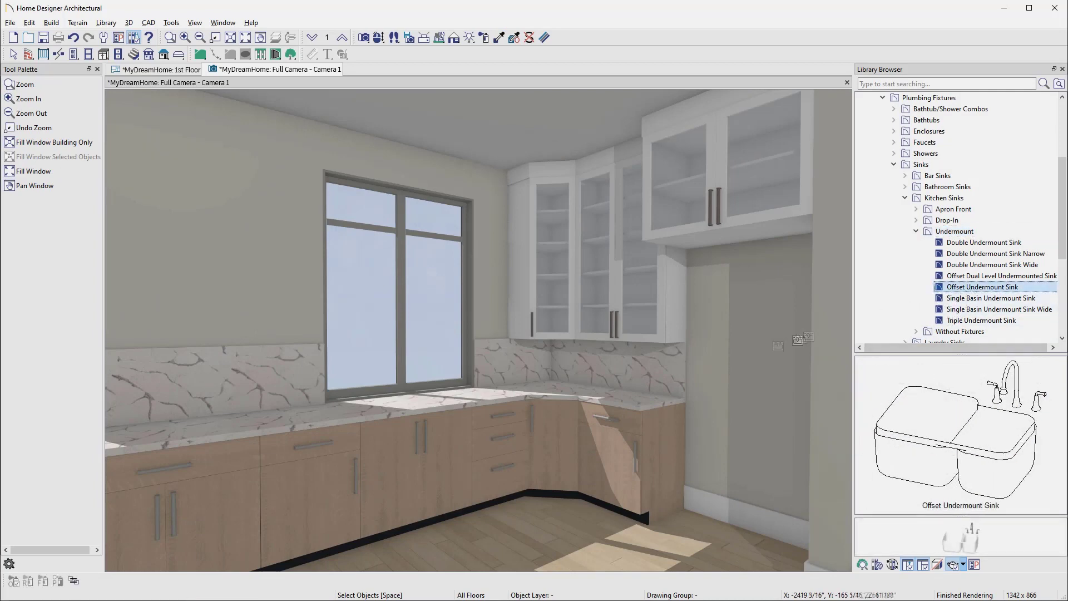
left_click(423, 408)
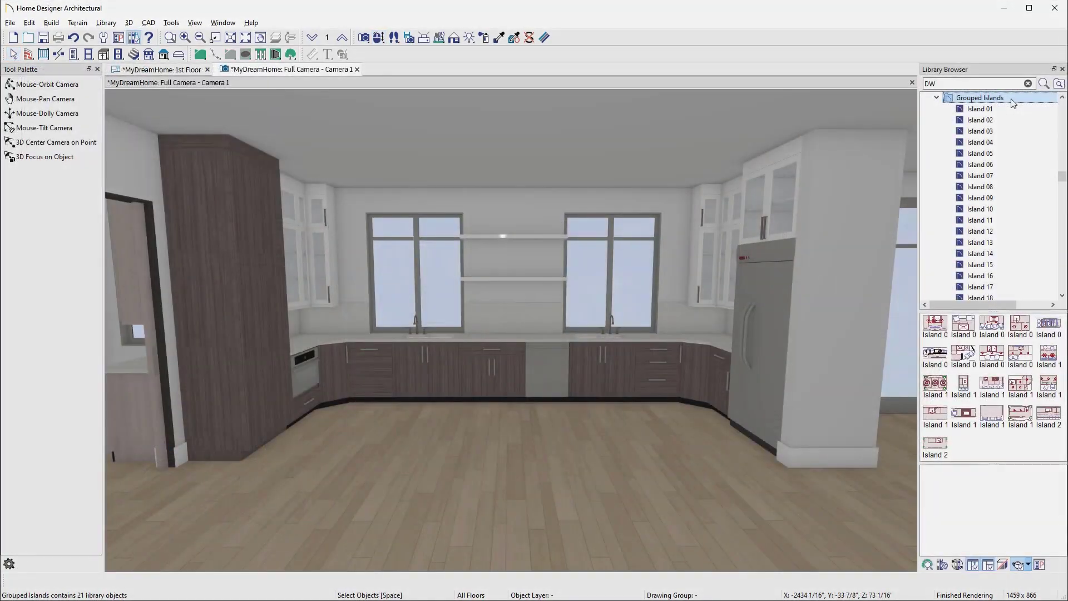
left_click(996, 243)
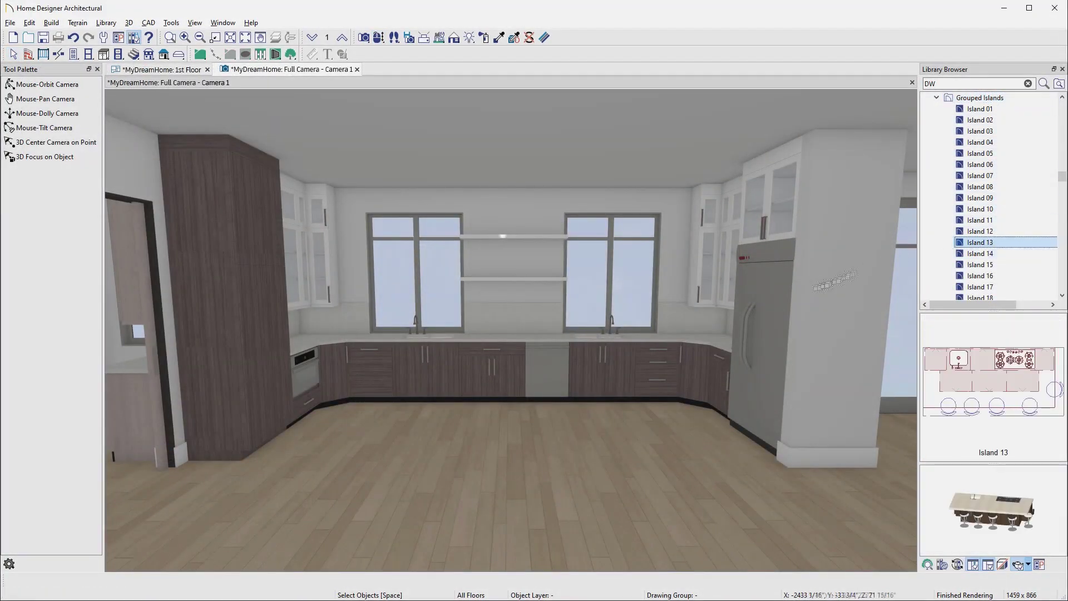
left_click(527, 389)
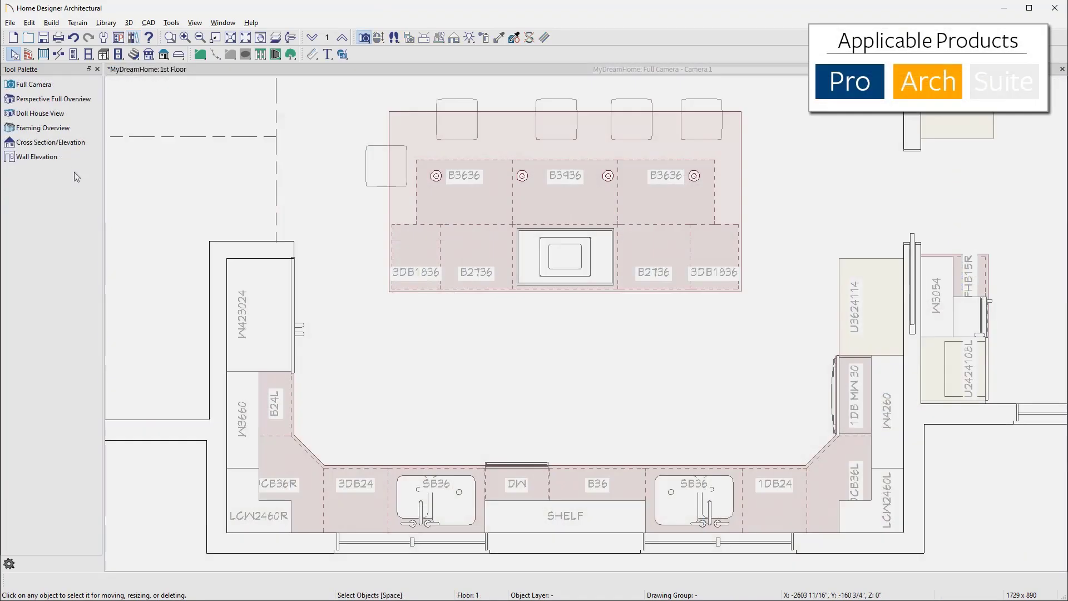
Create a wall elevation of the kitchen's window wall and dimension the base cabinet widths along the floor line
left_click(71, 158)
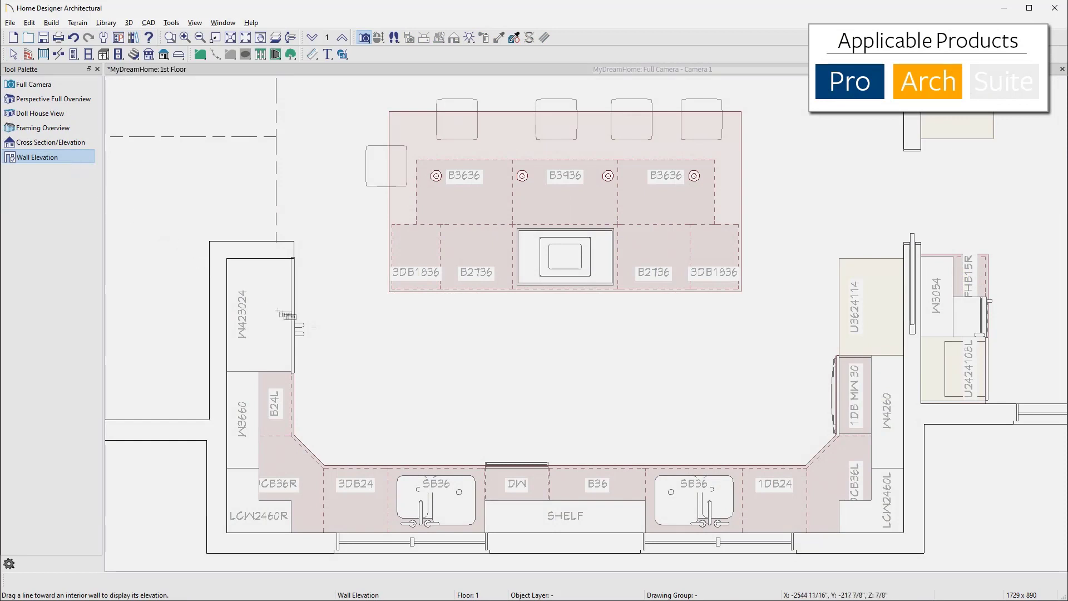
left_click_drag(559, 409, 555, 557)
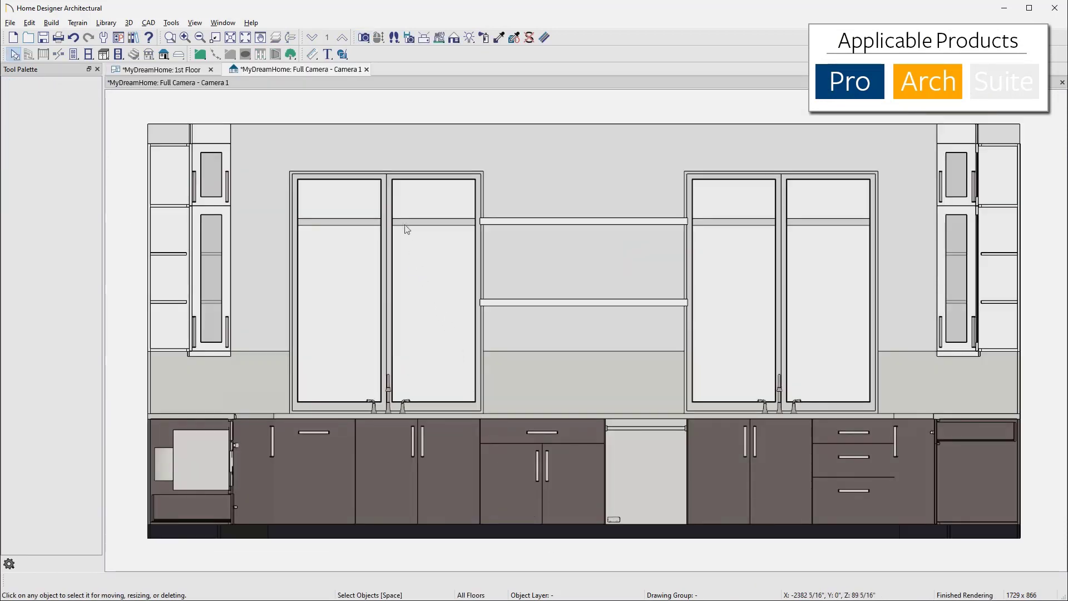
left_click(313, 54)
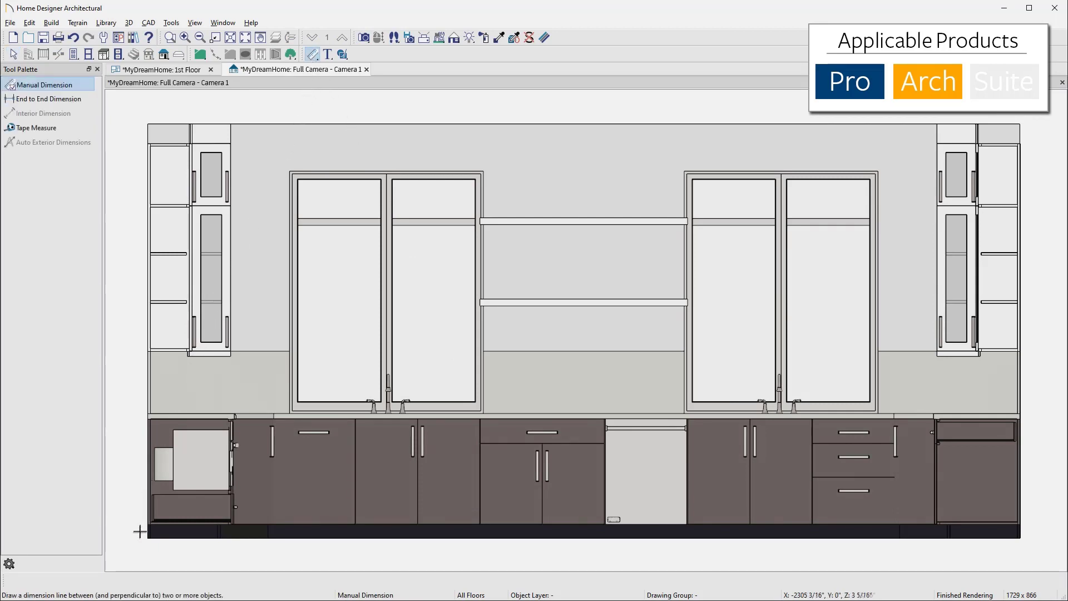
left_click_drag(139, 532, 1023, 543)
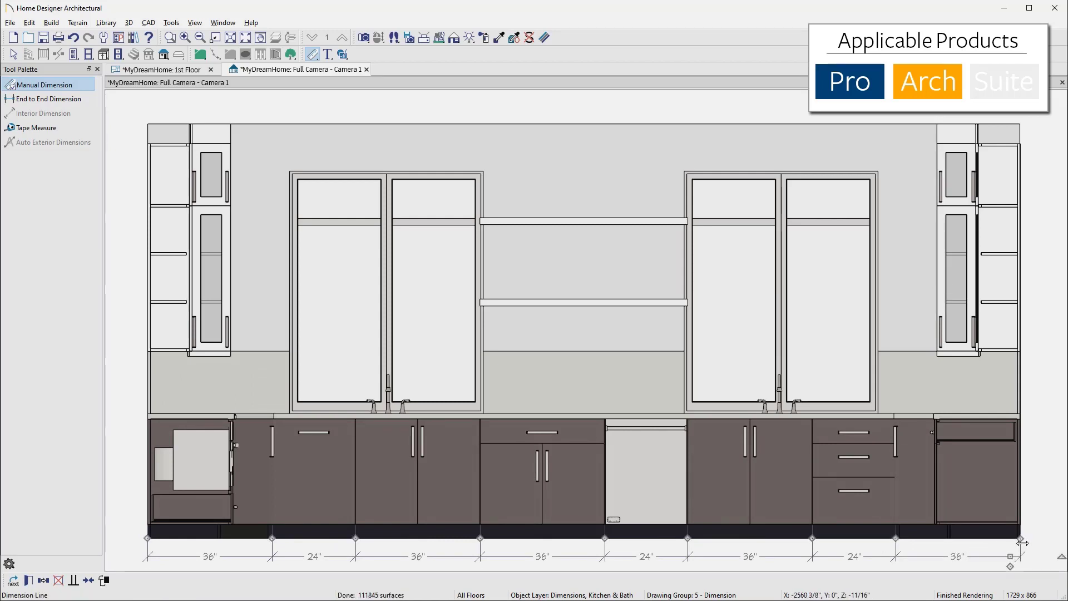
key("space")
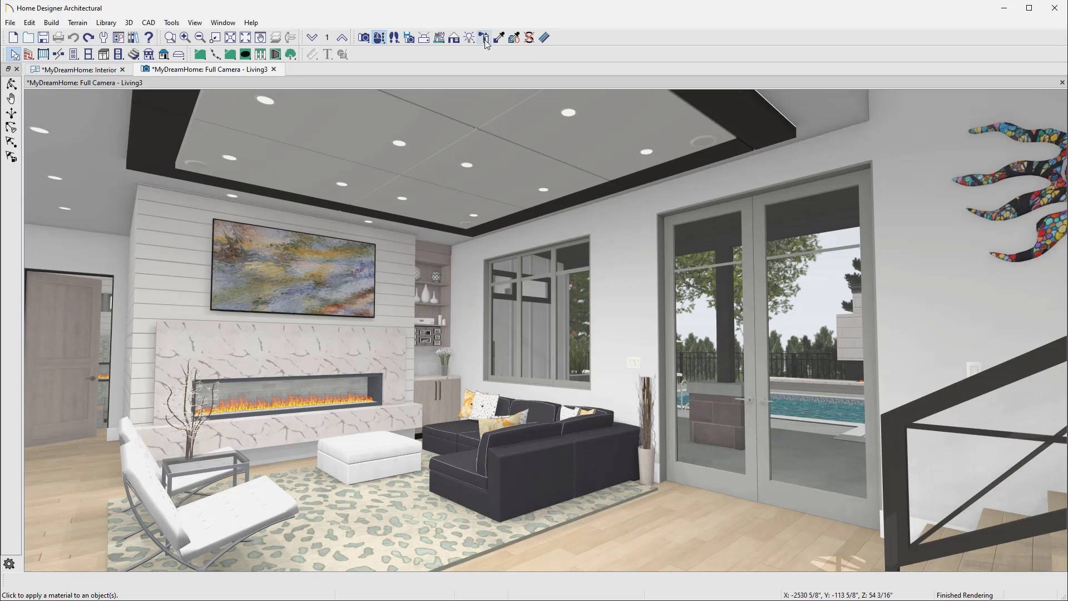
Paint the living room walls with OC-140 - MORNING DEW from Benjamin Moore's Canada Off White Colours
left_click(485, 41)
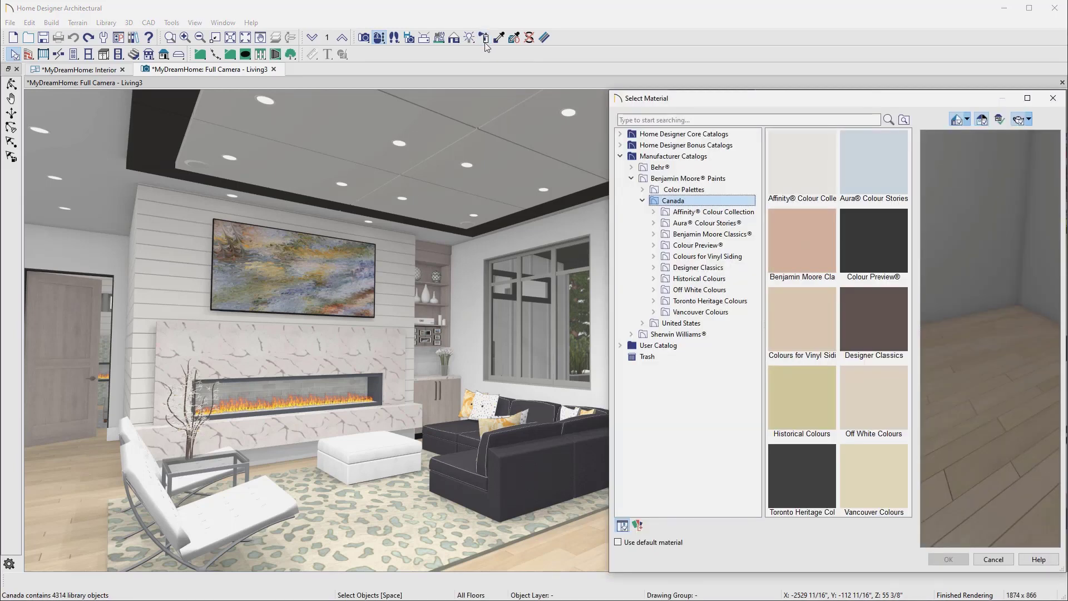
left_click(727, 290)
scroll(857, 392, "down", 1)
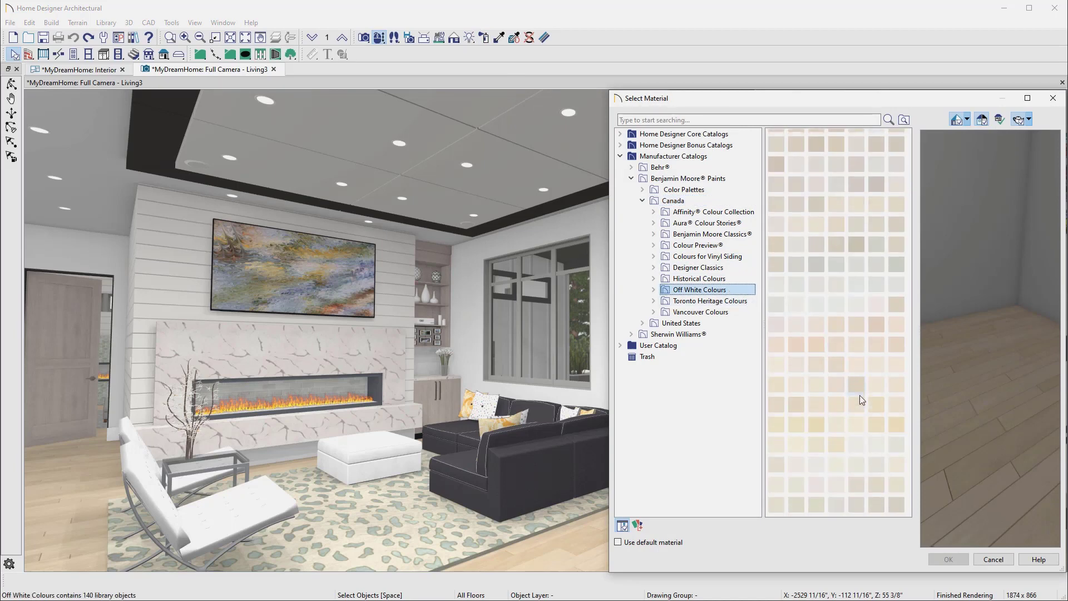
left_click(897, 504)
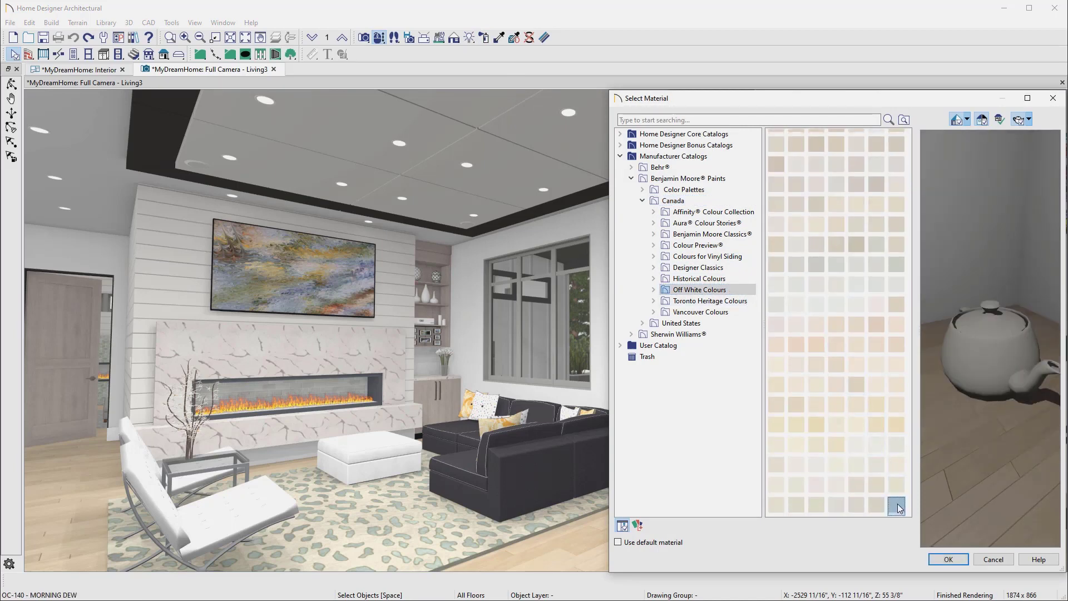
left_click(940, 560)
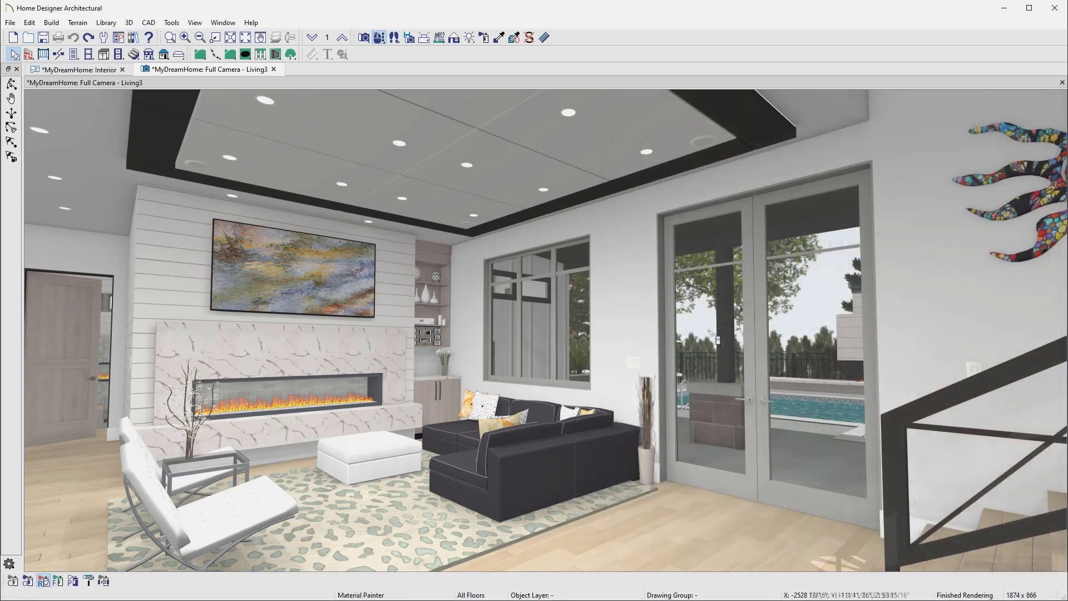
left_click(639, 289)
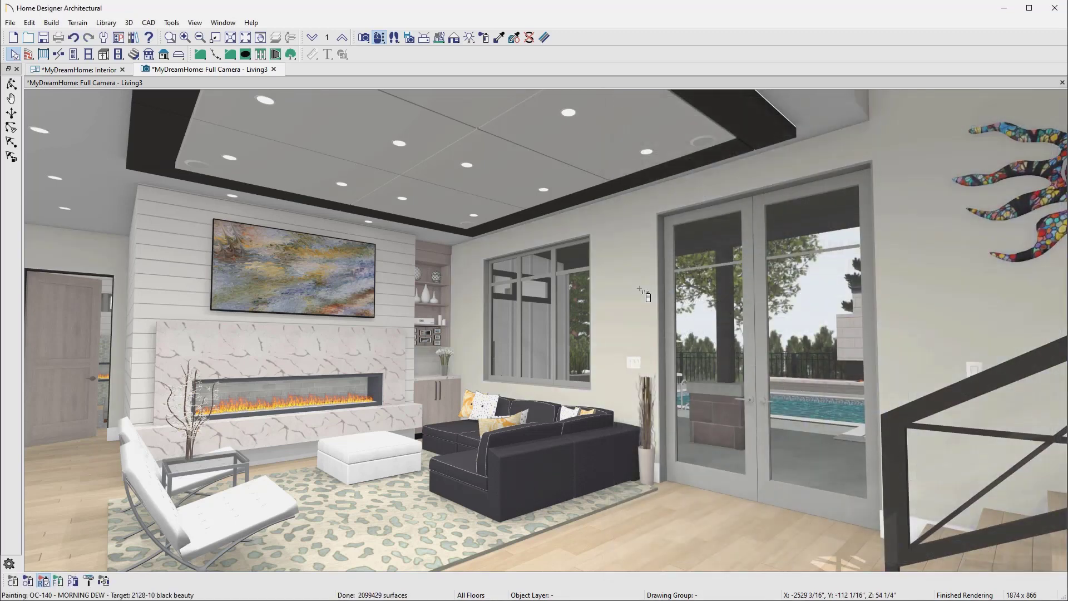
Copy the sofa's Blanket Weave - Pillow Gray material onto the white ottoman
left_click(497, 40)
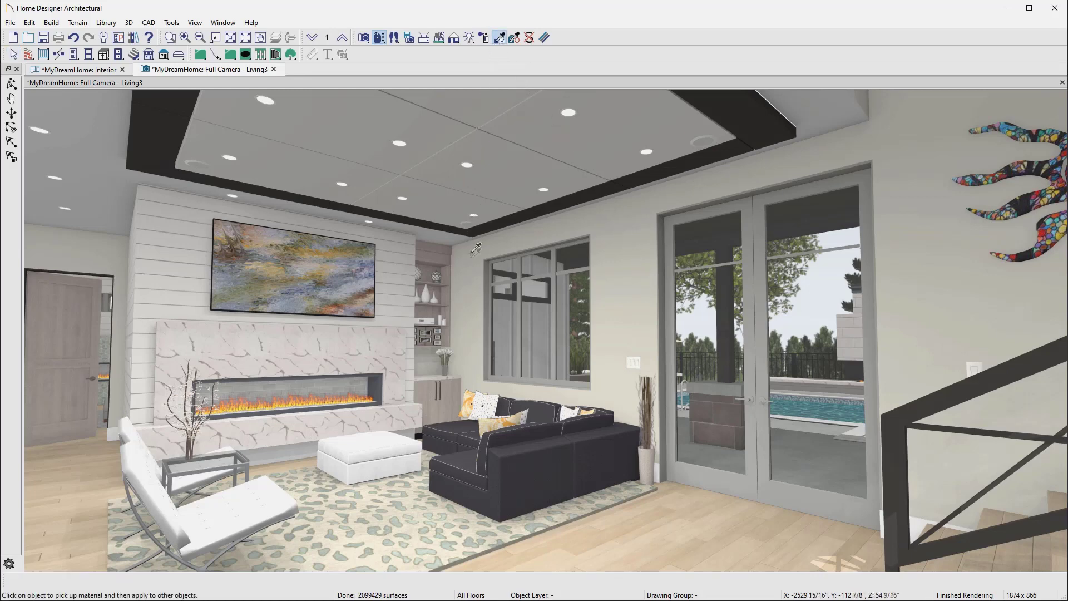
left_click(454, 426)
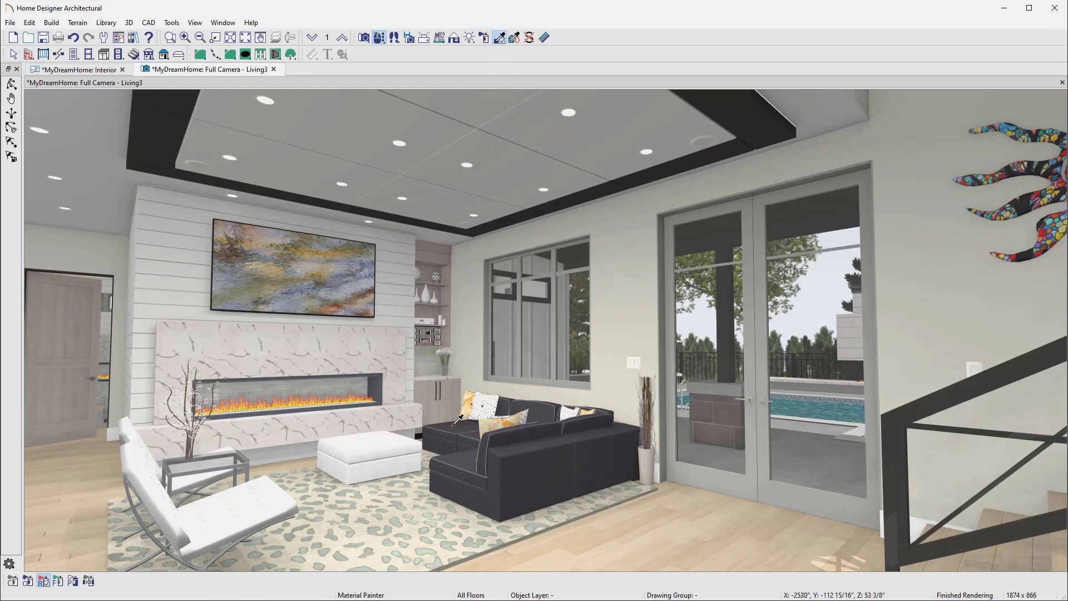
left_click(390, 445)
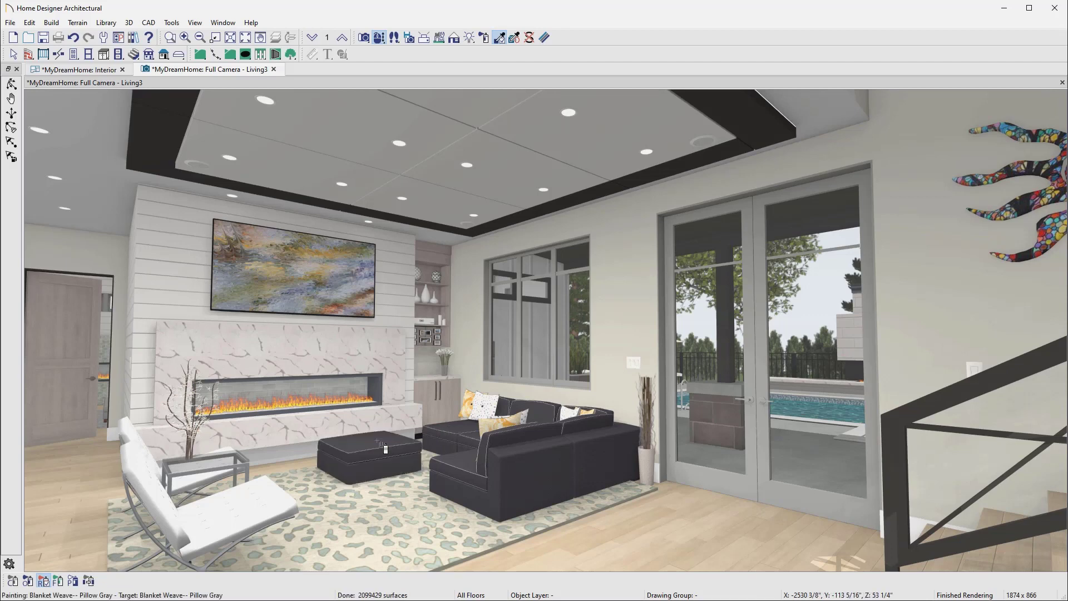
left_click(13, 54)
Blend the living room floor material's texture with a dark brown color sampled from the Wood4.jfif photo
left_click(545, 37)
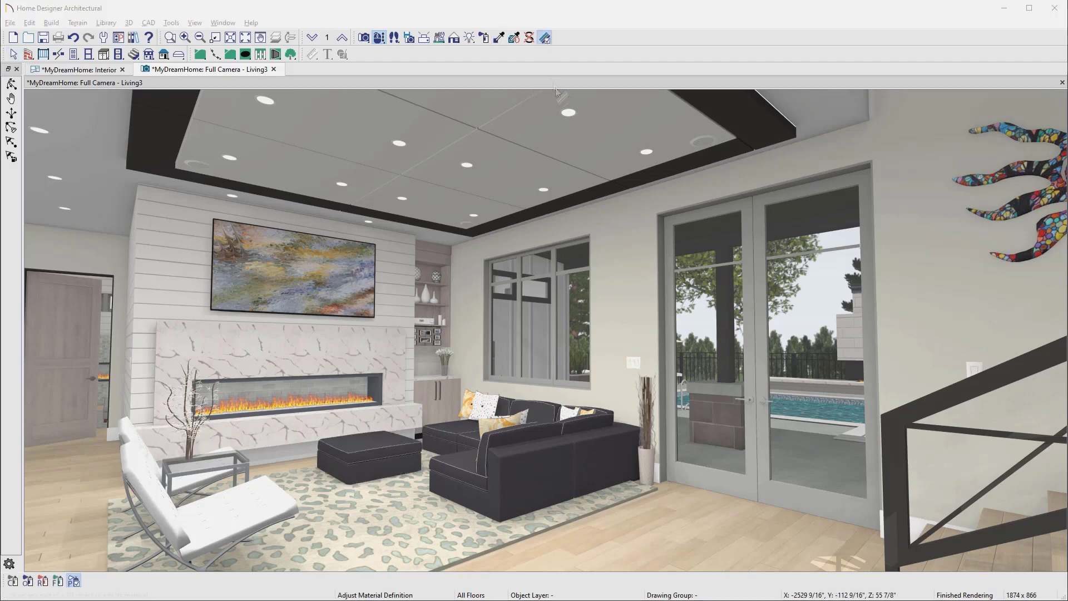
left_click(660, 516)
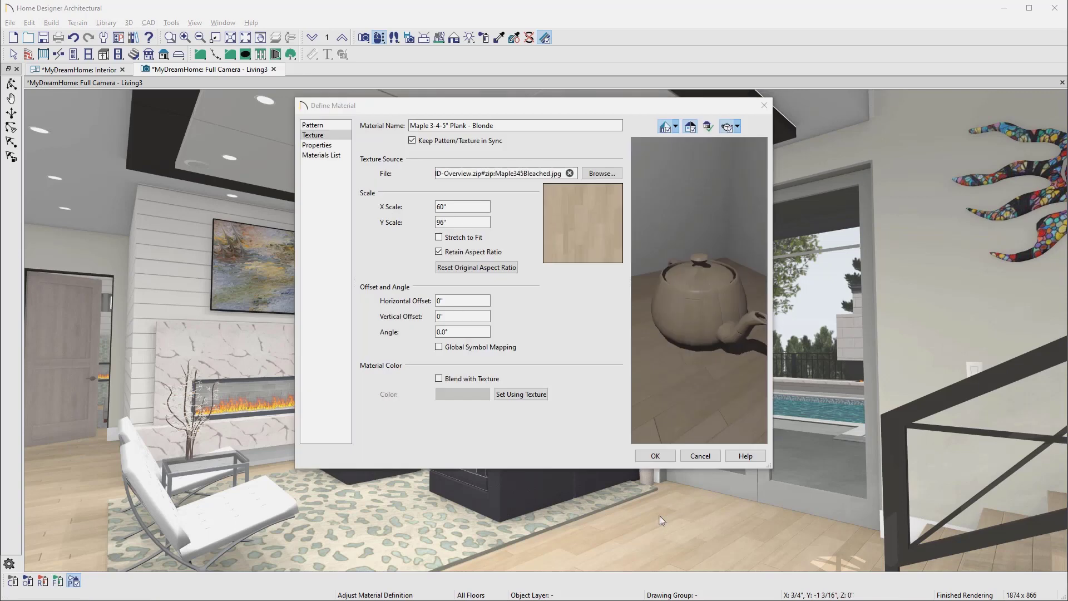
left_click(439, 378)
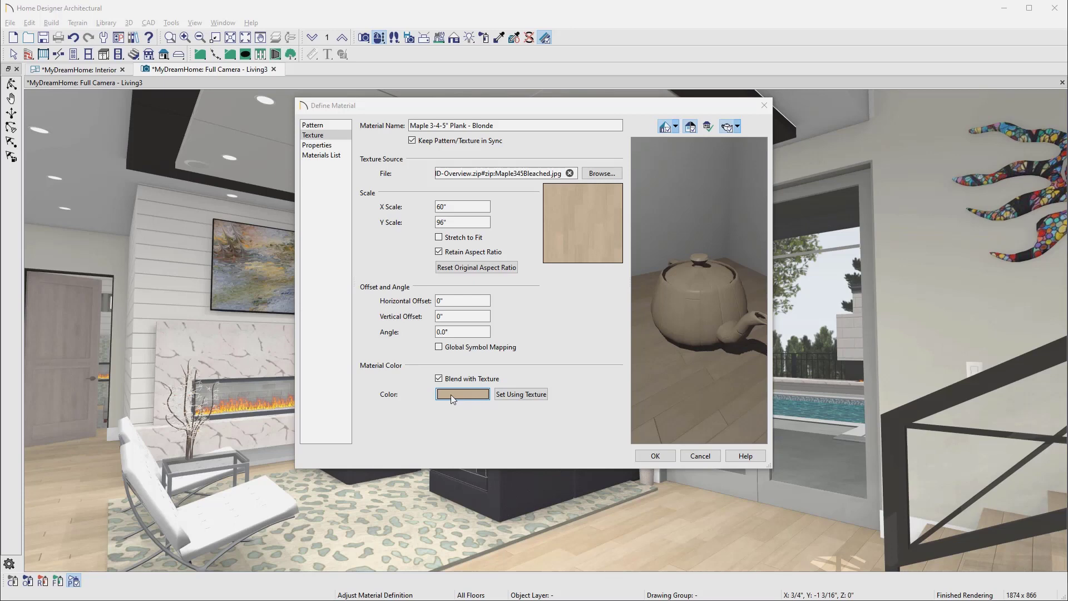
left_click(450, 395)
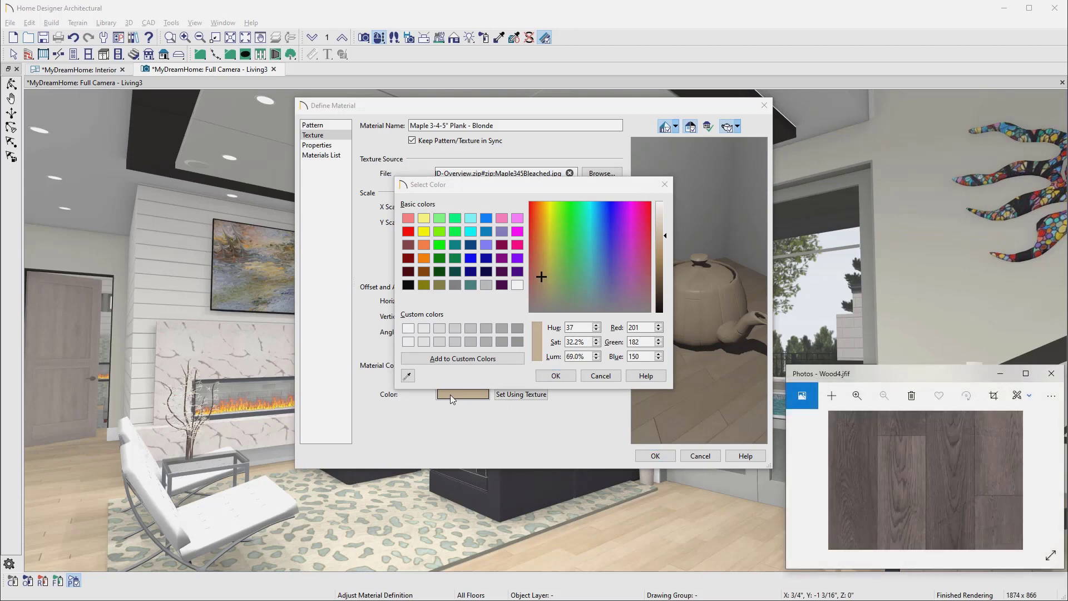
left_click(408, 375)
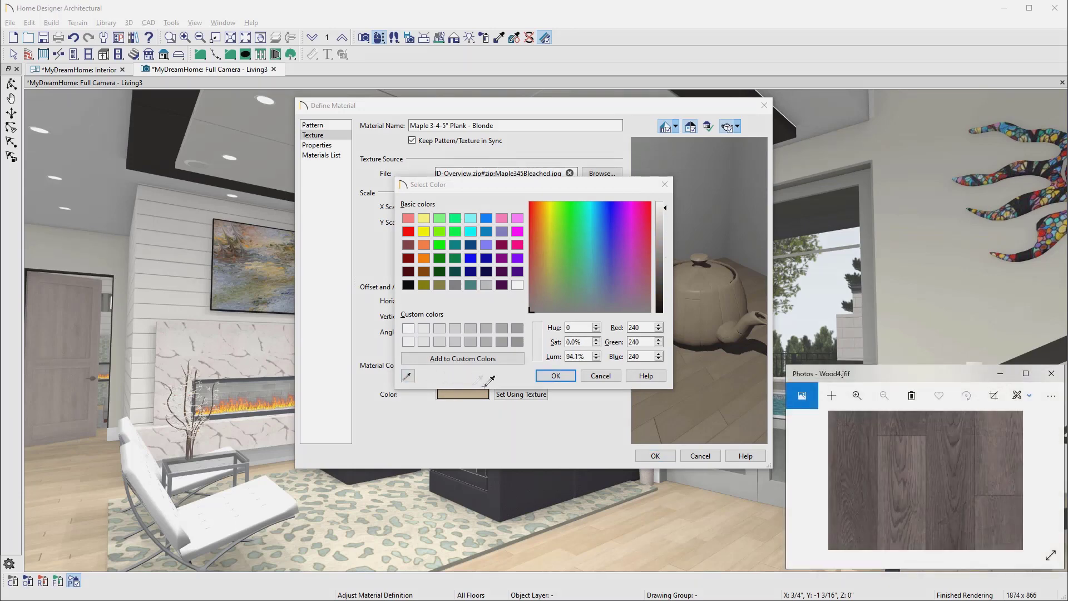
left_click(838, 440)
left_click(556, 377)
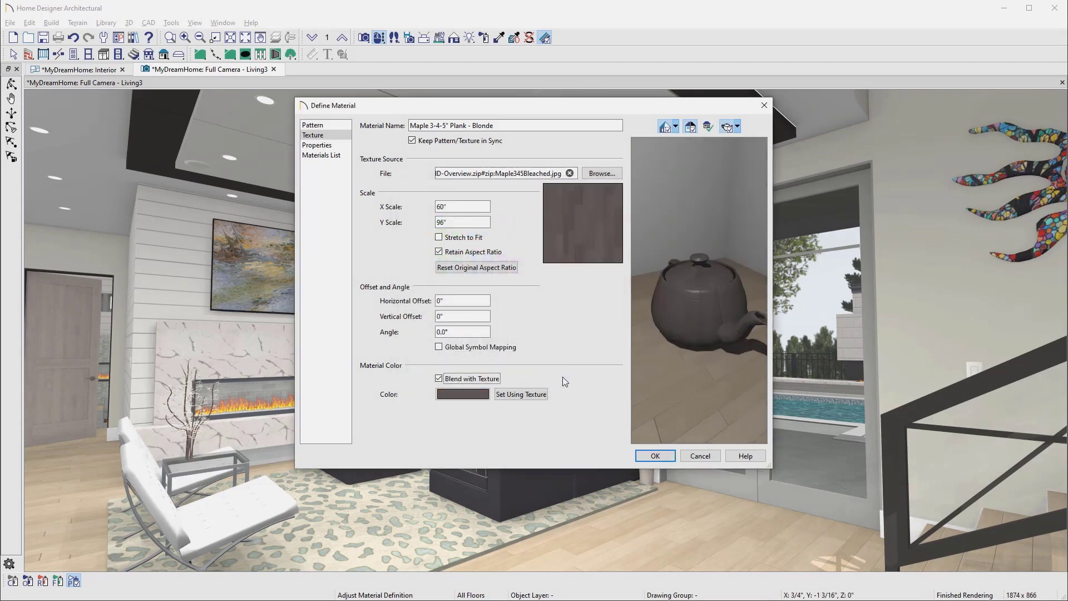
left_click(650, 456)
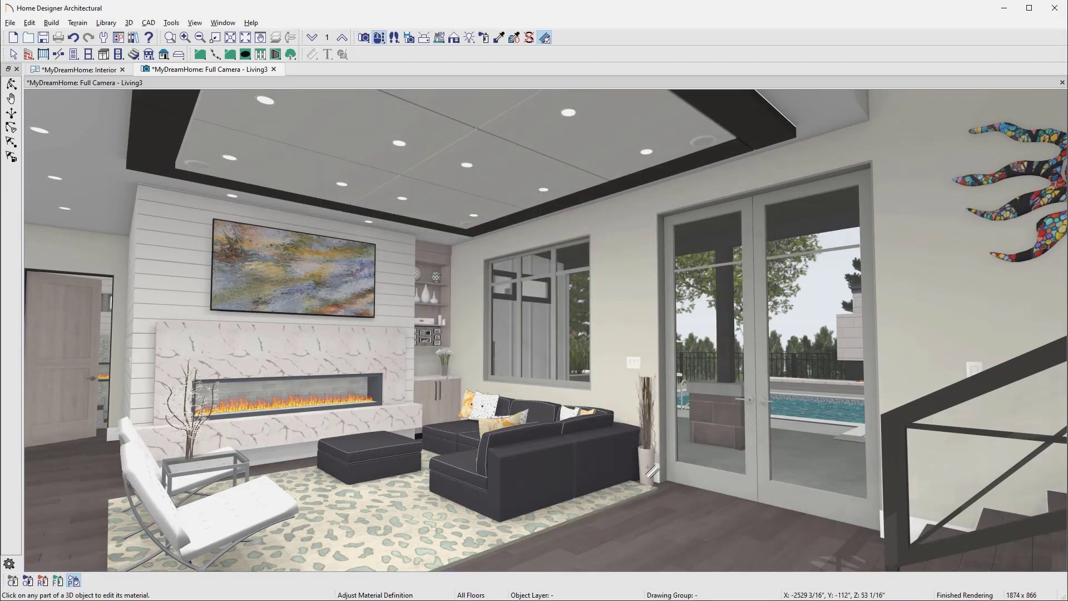
Darken the blend color of the living room floor material slightly by lowering its luminance
left_click(672, 510)
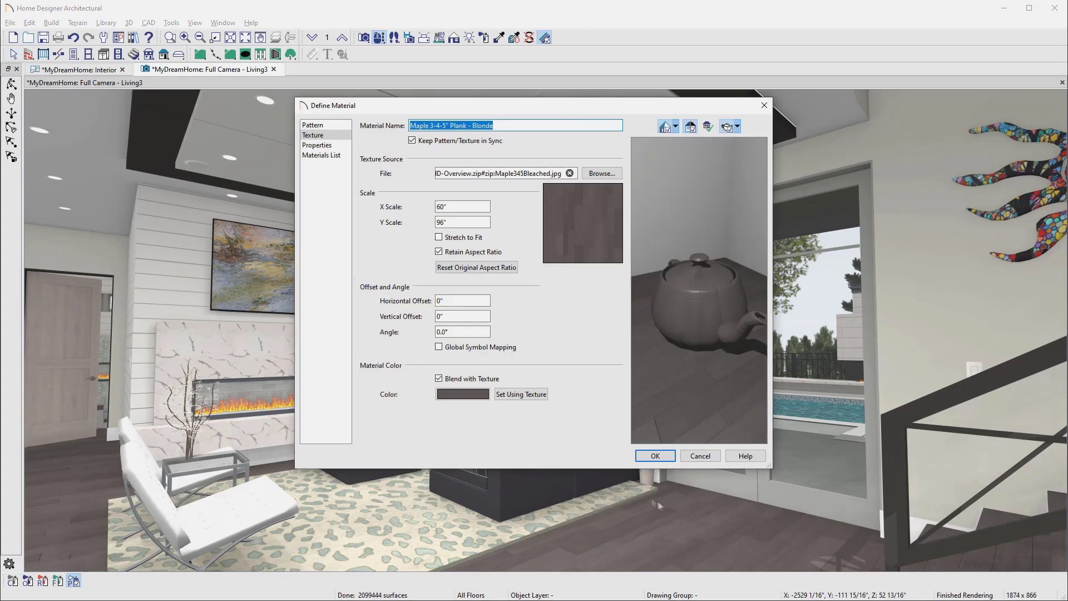
left_click(473, 396)
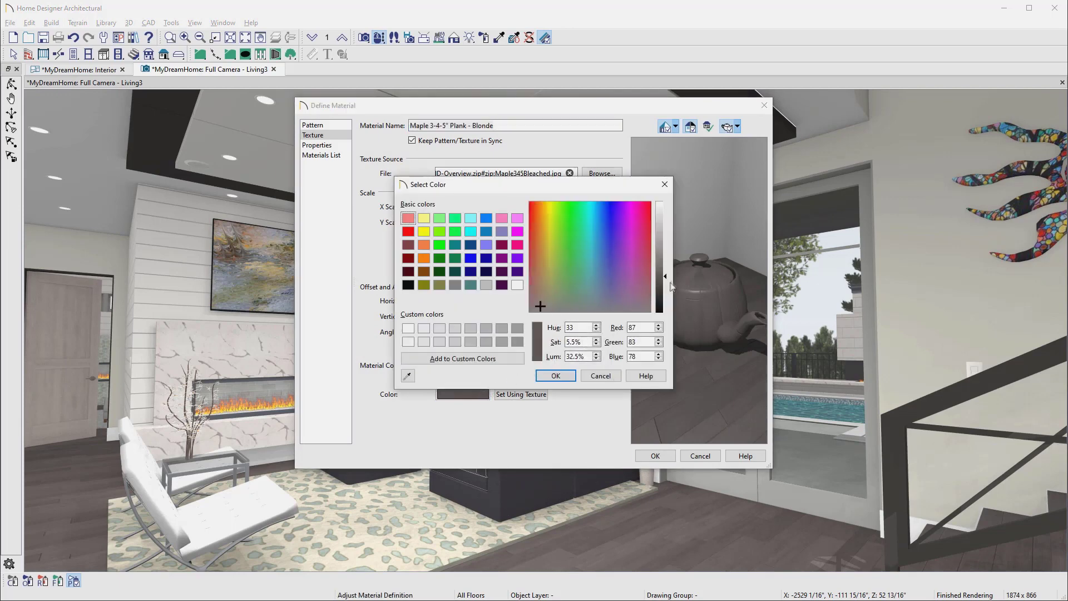
mouse_move(666, 276)
left_mouse_down()
mouse_move(666, 239)
mouse_move(667, 310)
mouse_move(666, 285)
left_mouse_up()
left_click(561, 377)
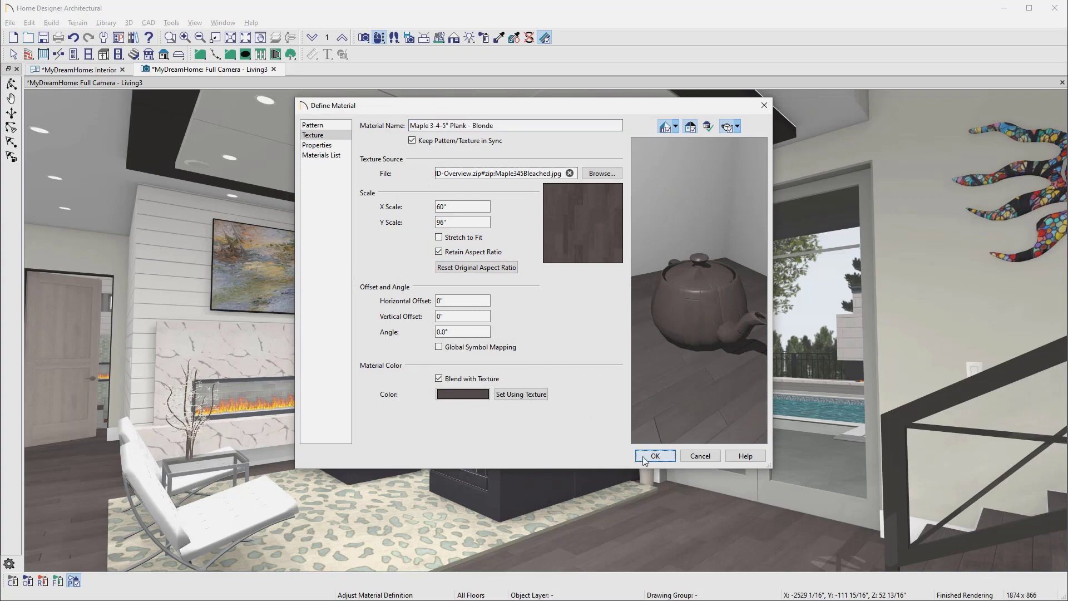
left_click(644, 456)
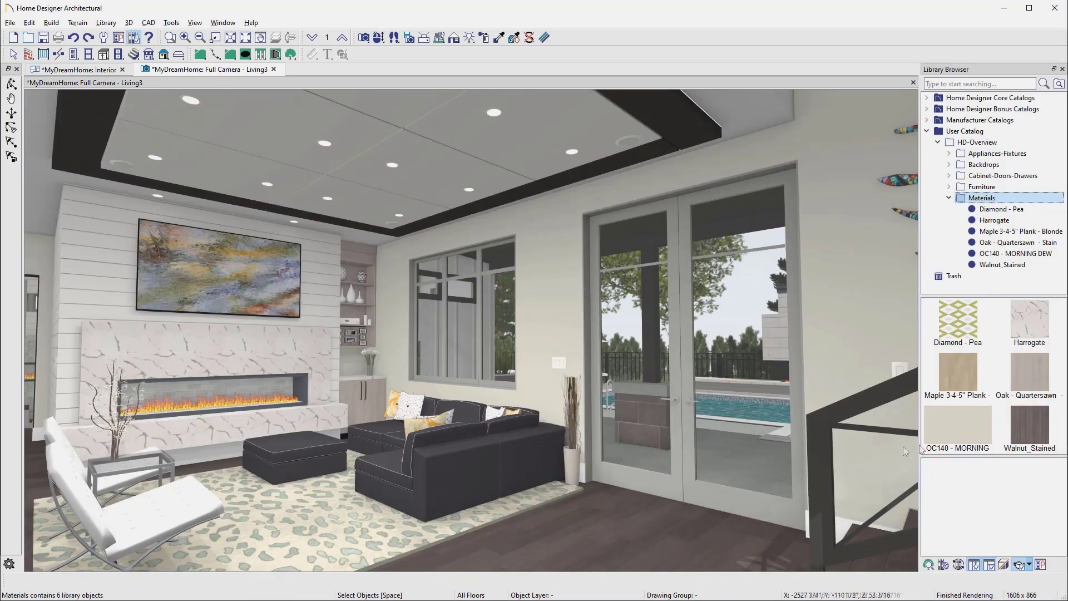
Apply Walnut_Stained to the shiplap wall around the fireplace and Diamond - Pea to the sofa's patterned throw pillows
left_click(1029, 427)
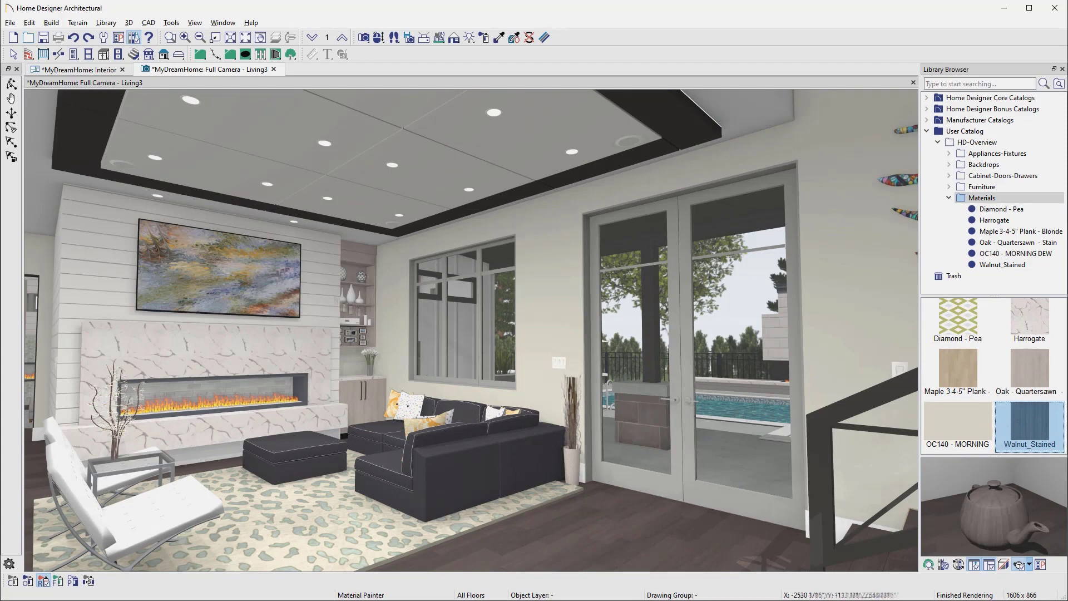
left_click(322, 295)
left_click(958, 318)
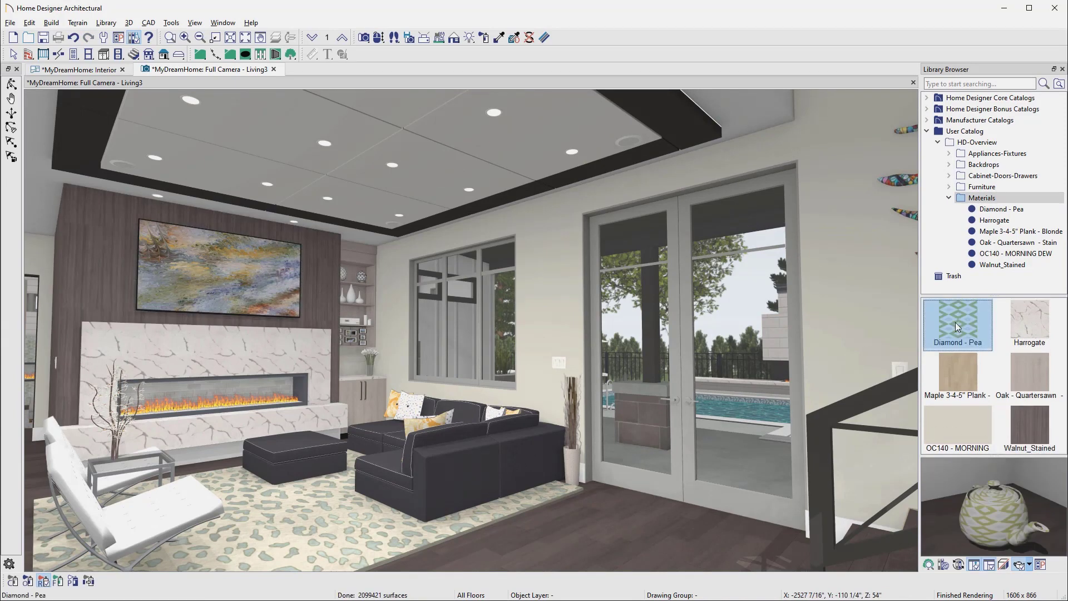
left_click(449, 429)
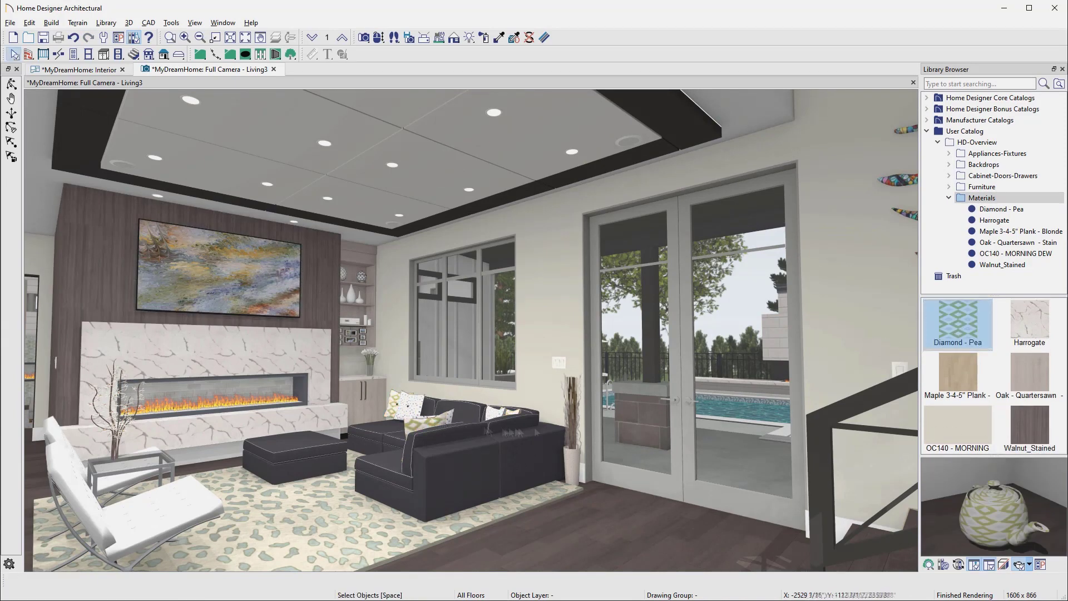
Apply the Maple 3-4-5" Plank - Blonde material from the user catalog to the living room floor
left_click(958, 371)
left_click(673, 528)
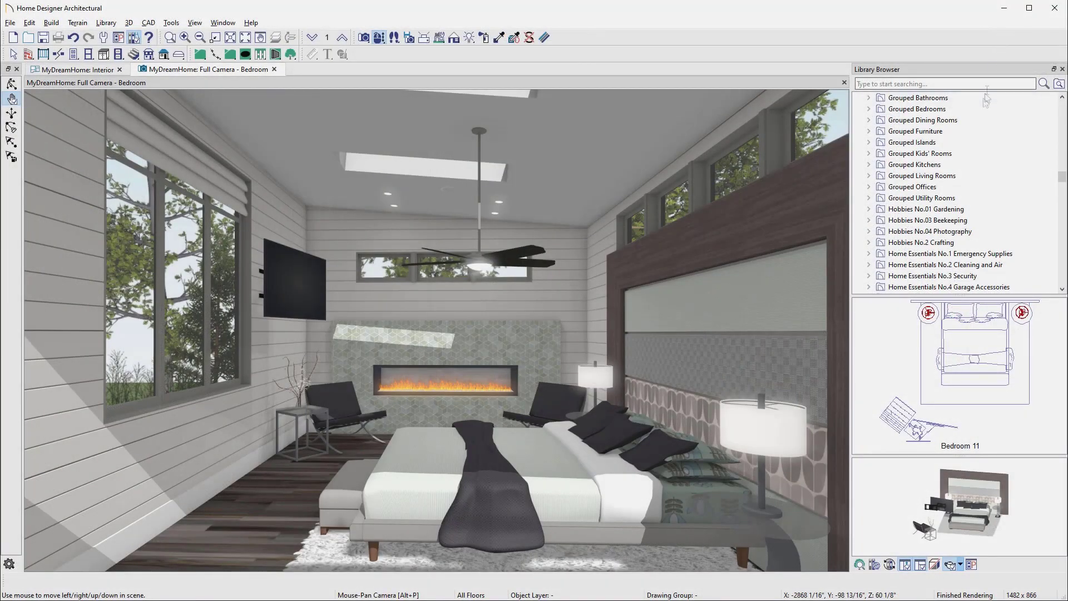
Place the Bedroom 06 furniture group from the Grouped Bedrooms library in the empty bedroom
left_click(980, 110)
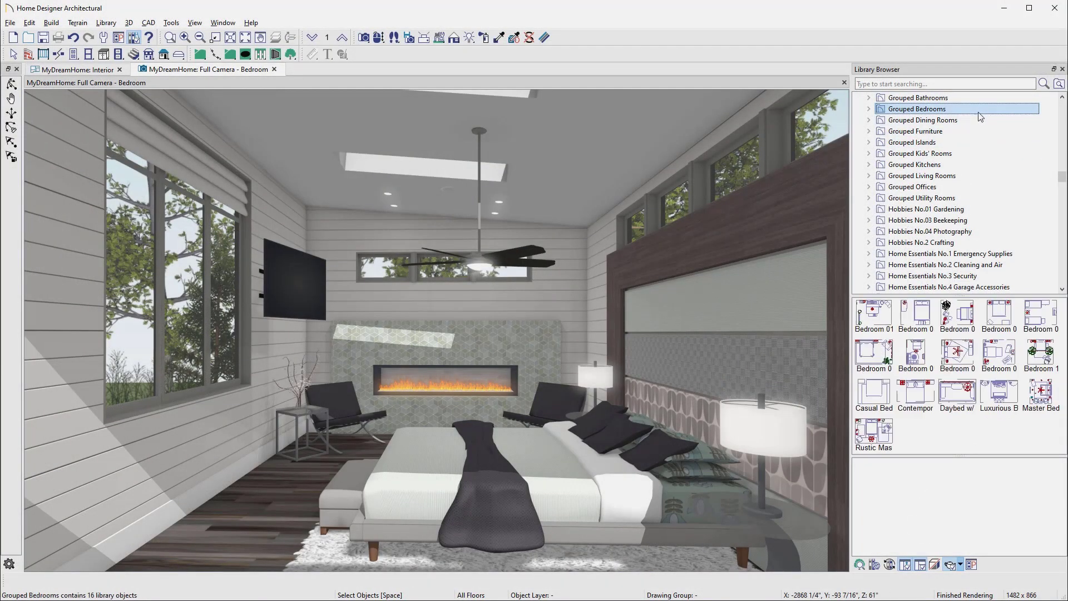
left_click(976, 154)
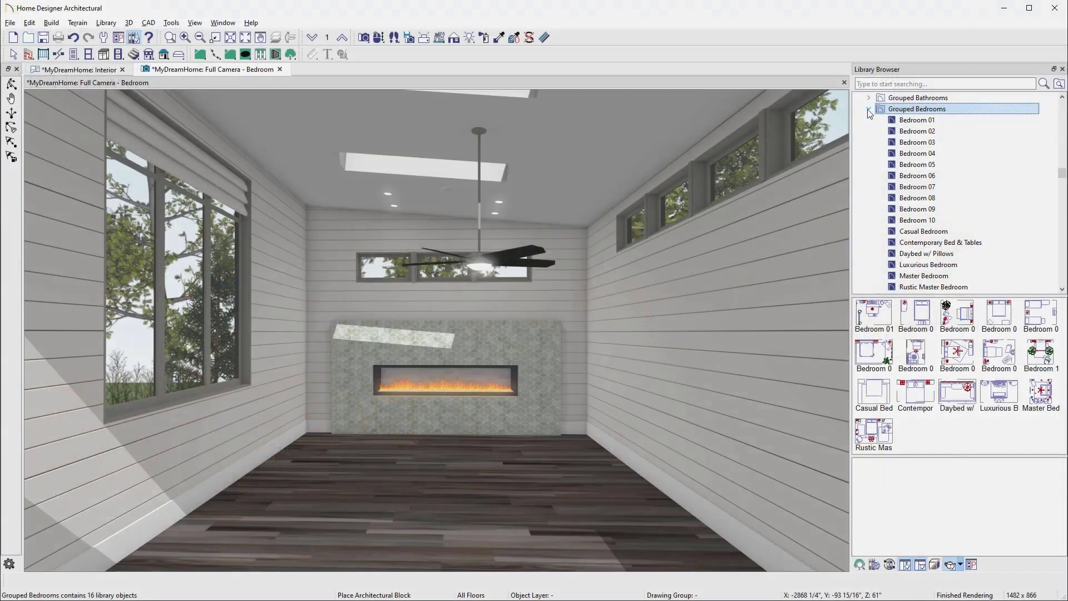
left_click(907, 122)
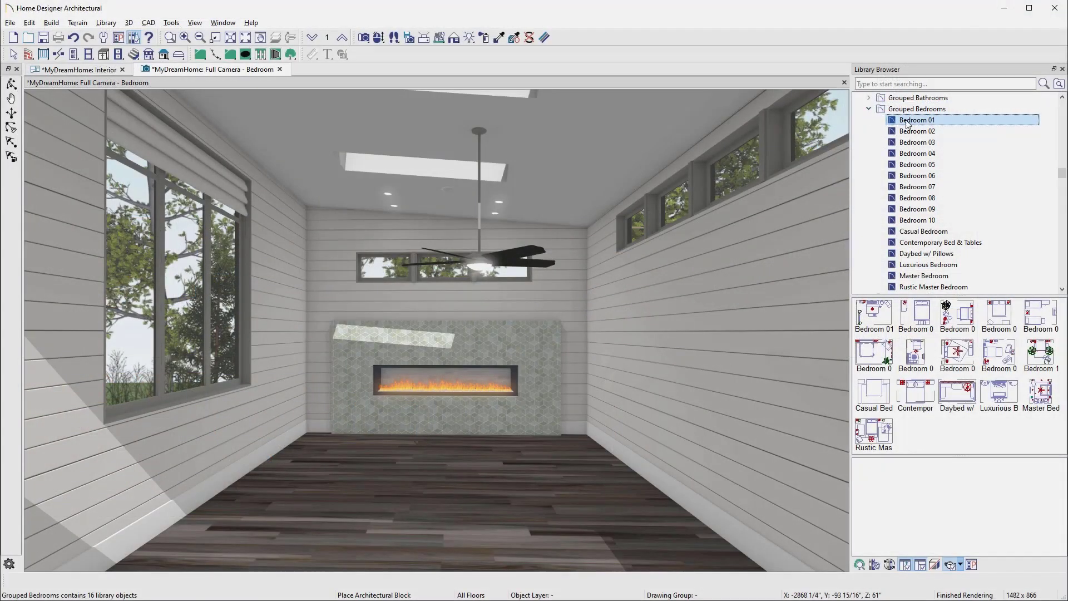
left_click(941, 142)
left_click(944, 177)
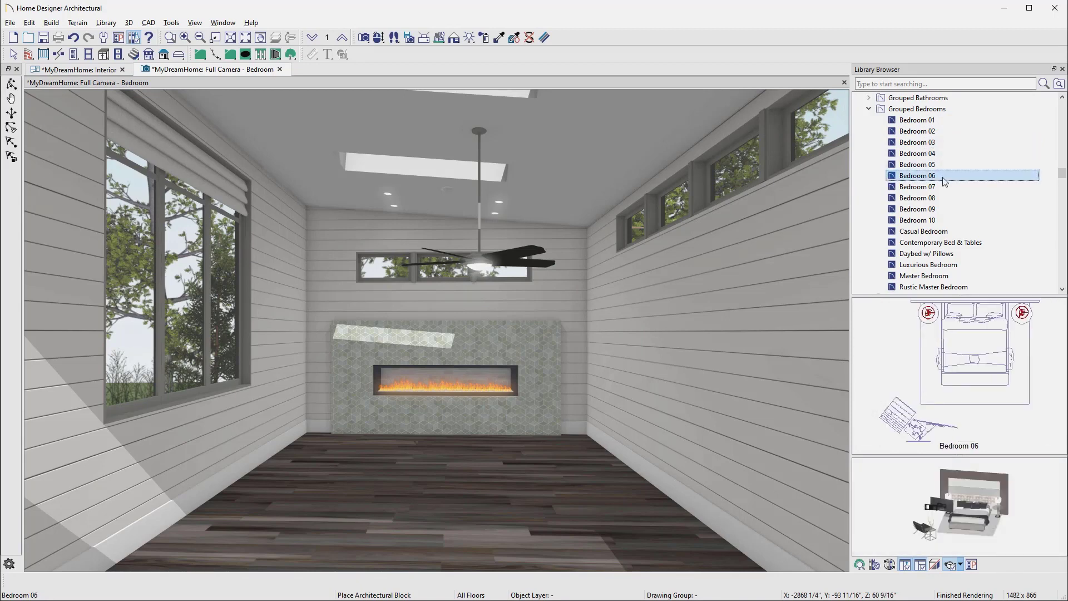
left_click(465, 441)
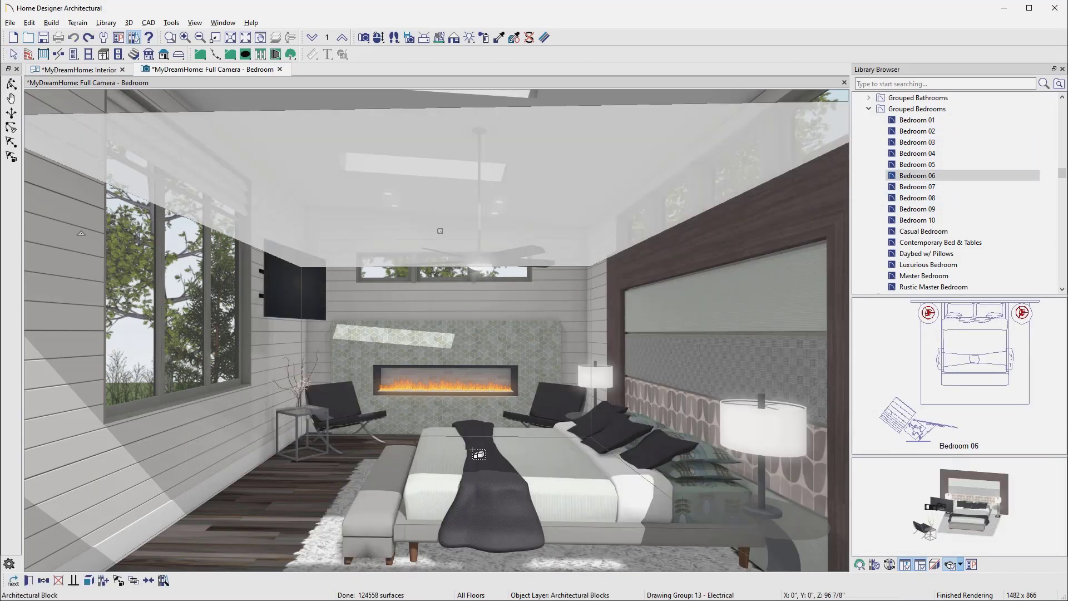
key("space")
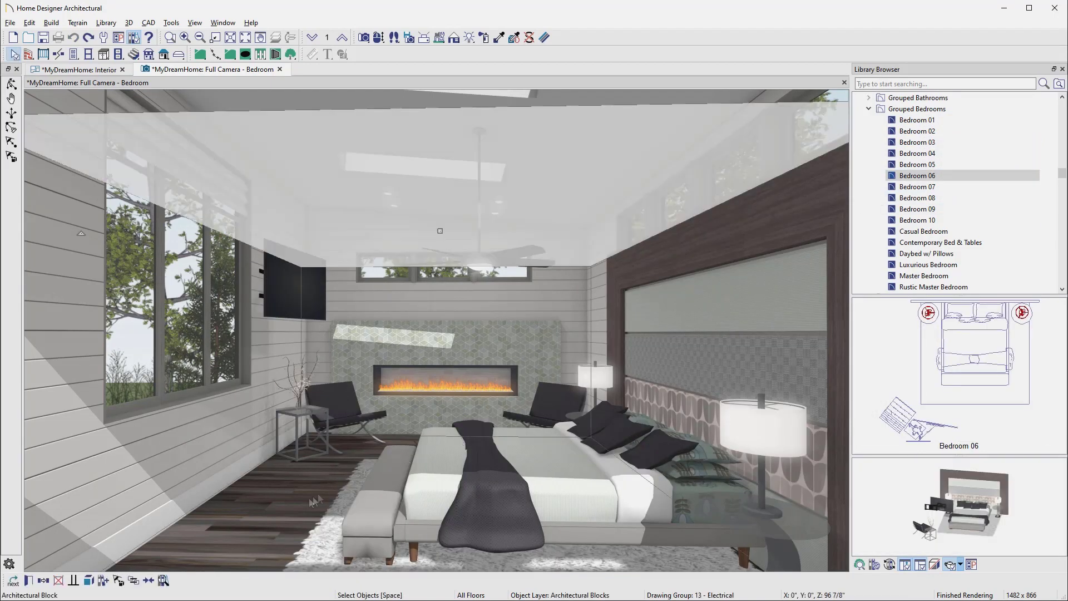
key("Escape")
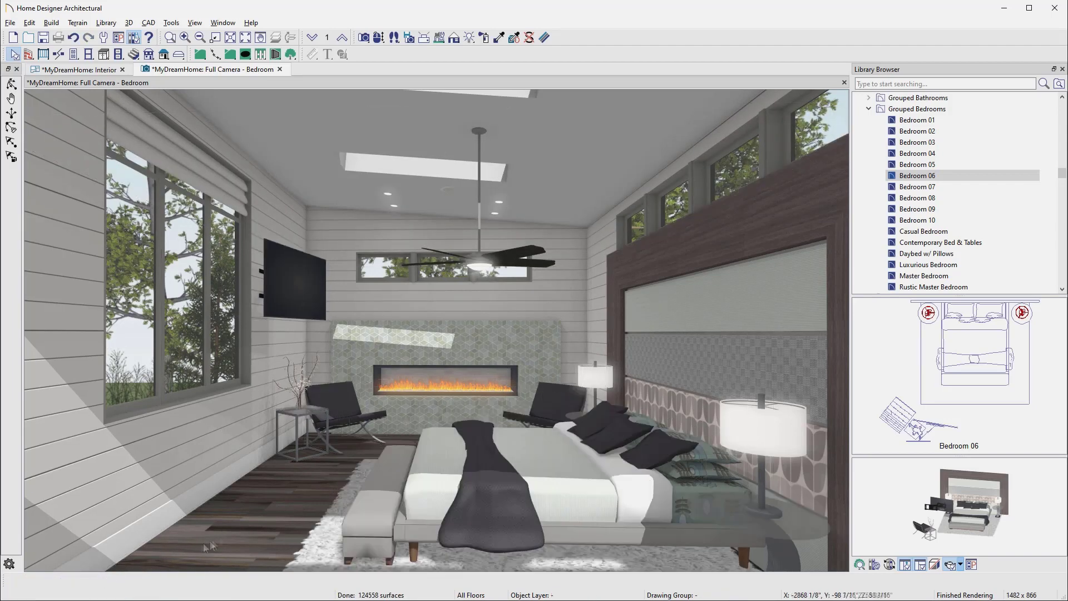
Shorten the bench at the foot of the bed and move it away from the bed
left_click(382, 470)
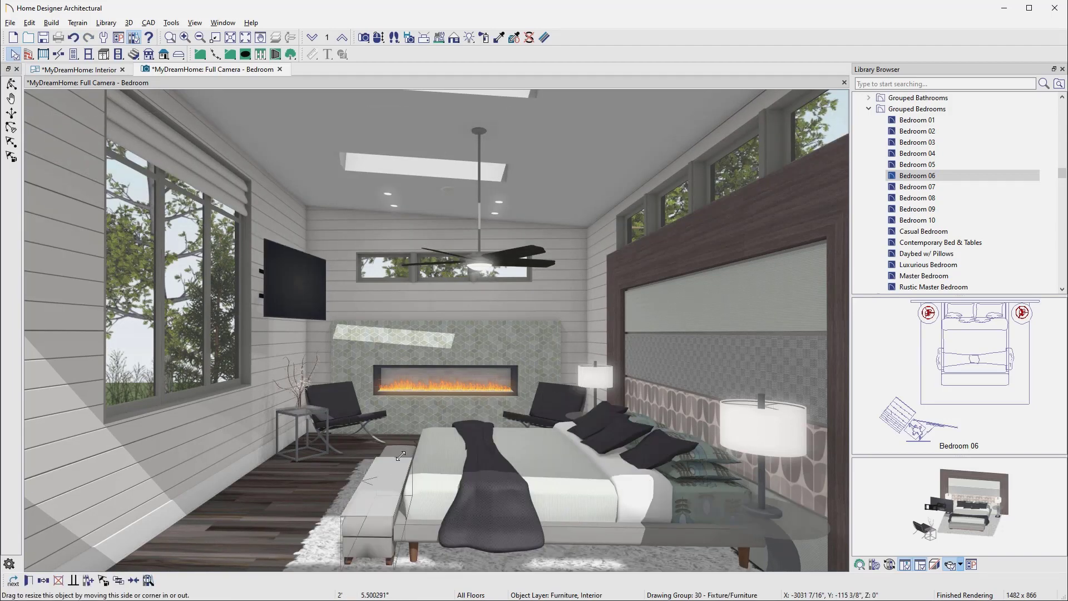
left_click_drag(400, 456, 401, 456)
left_click_drag(368, 517, 355, 471)
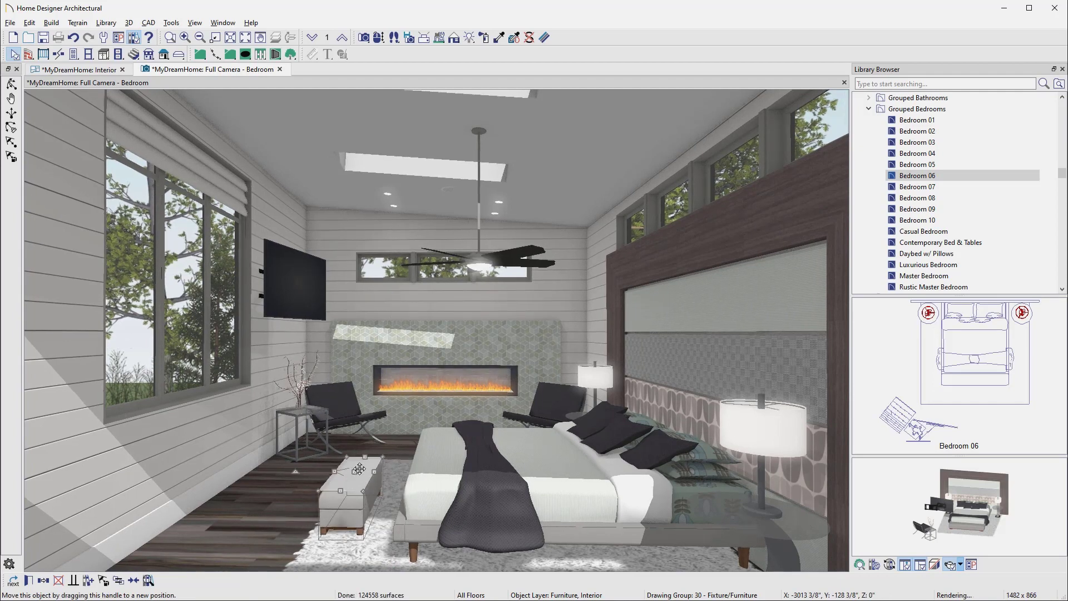
Lengthen the bed toward the bench
left_click(436, 459)
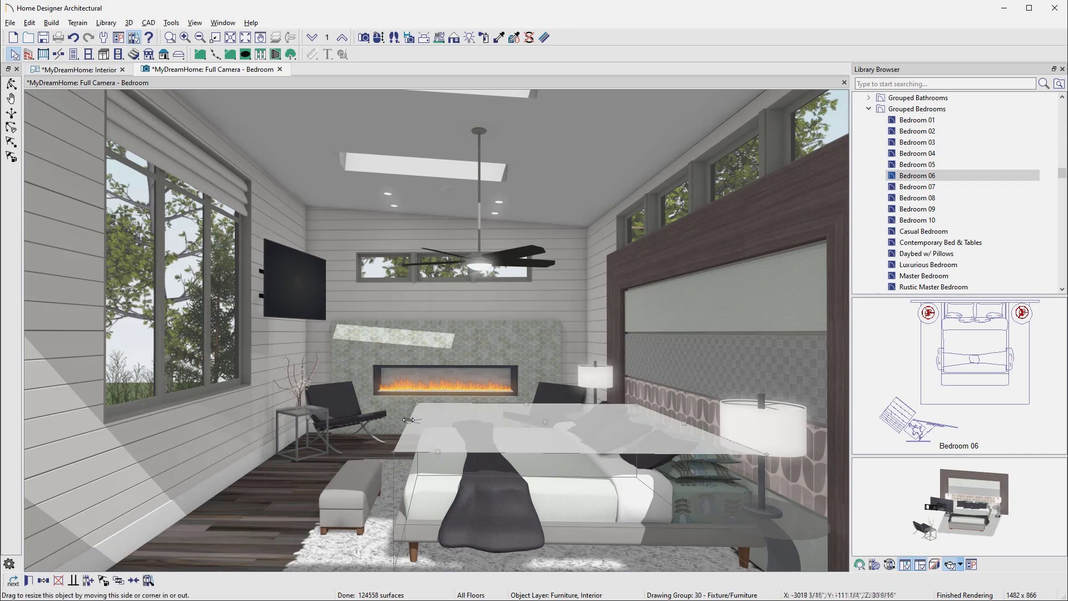
left_click_drag(409, 420, 366, 424)
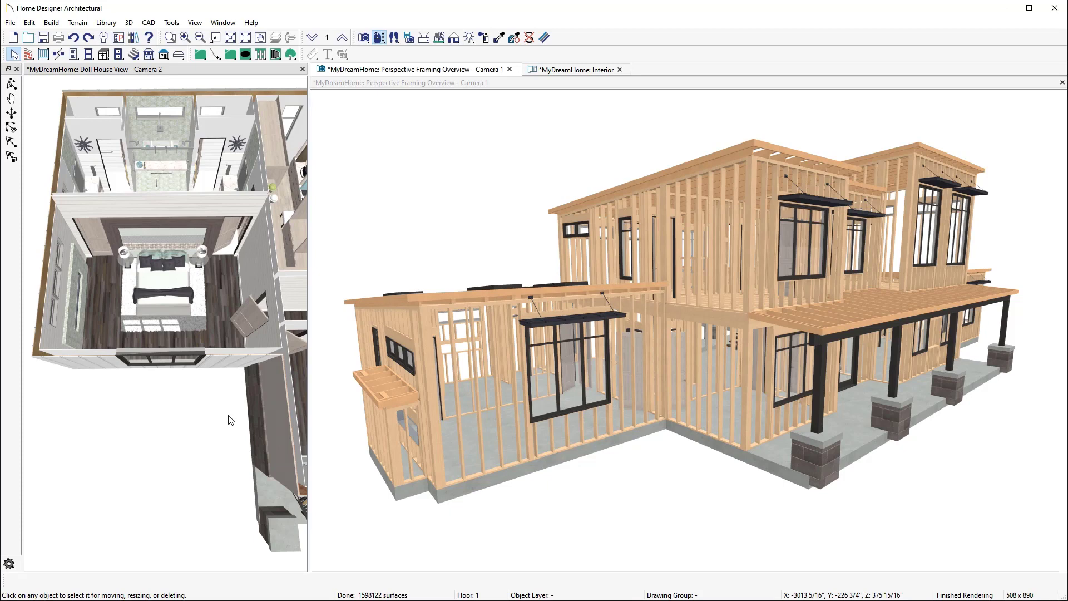
Move the bedroom's exterior window wall outward in the doll house view to enlarge the room
left_click(228, 357)
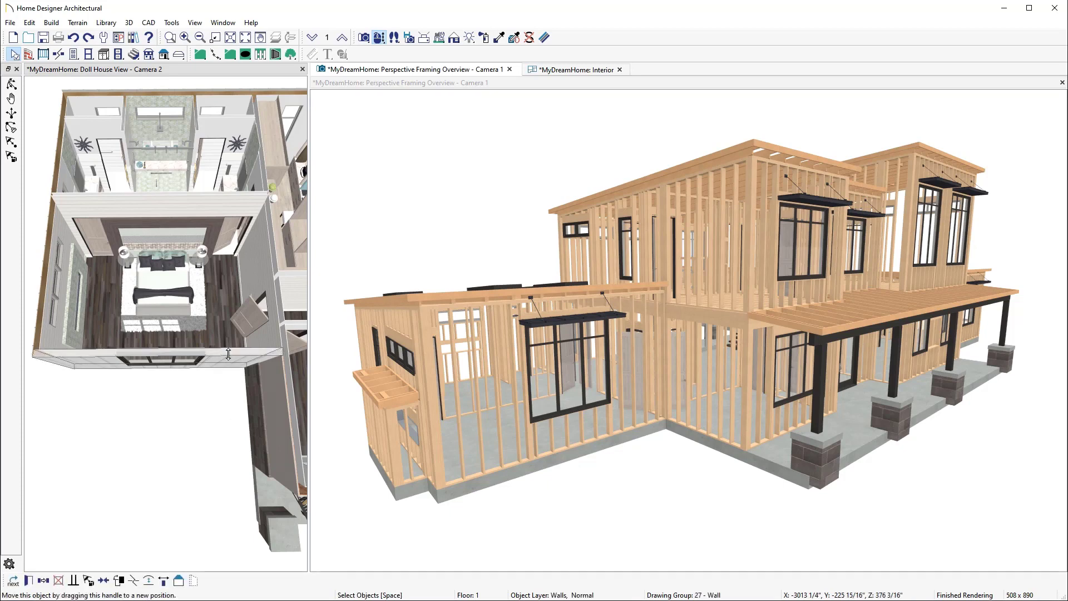
left_click_drag(228, 355, 221, 404)
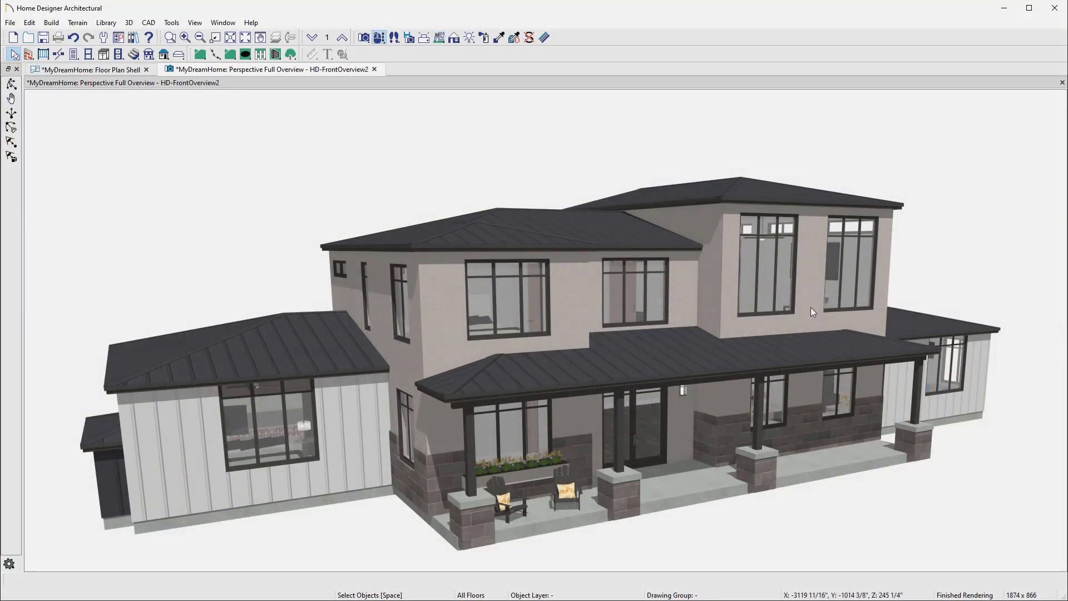
Change the roof over the two upper-floor front window walls from hip to full gable
left_click(812, 311)
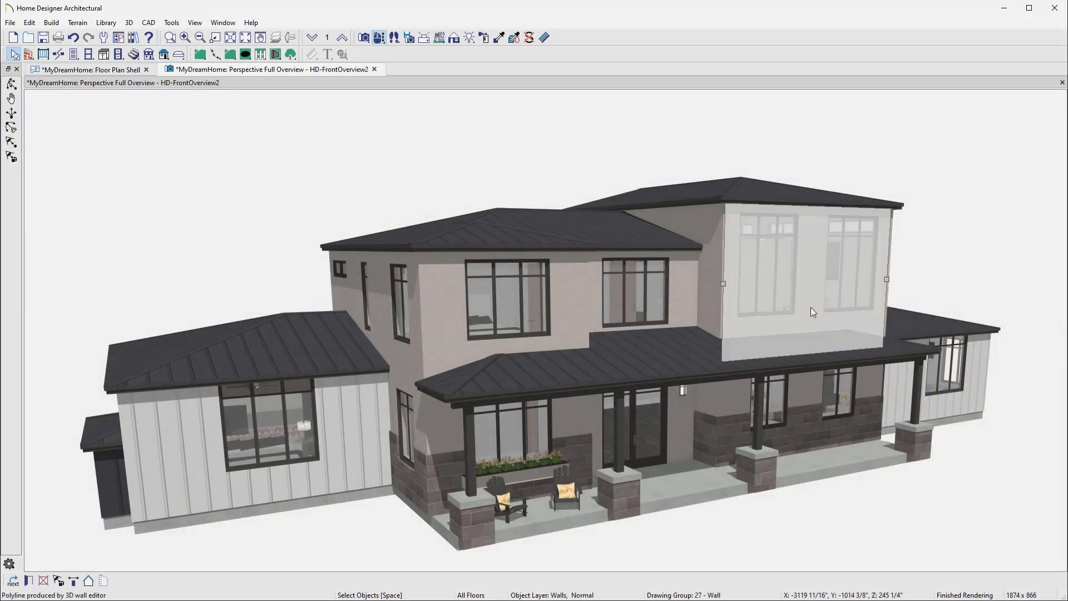
left_click(104, 580)
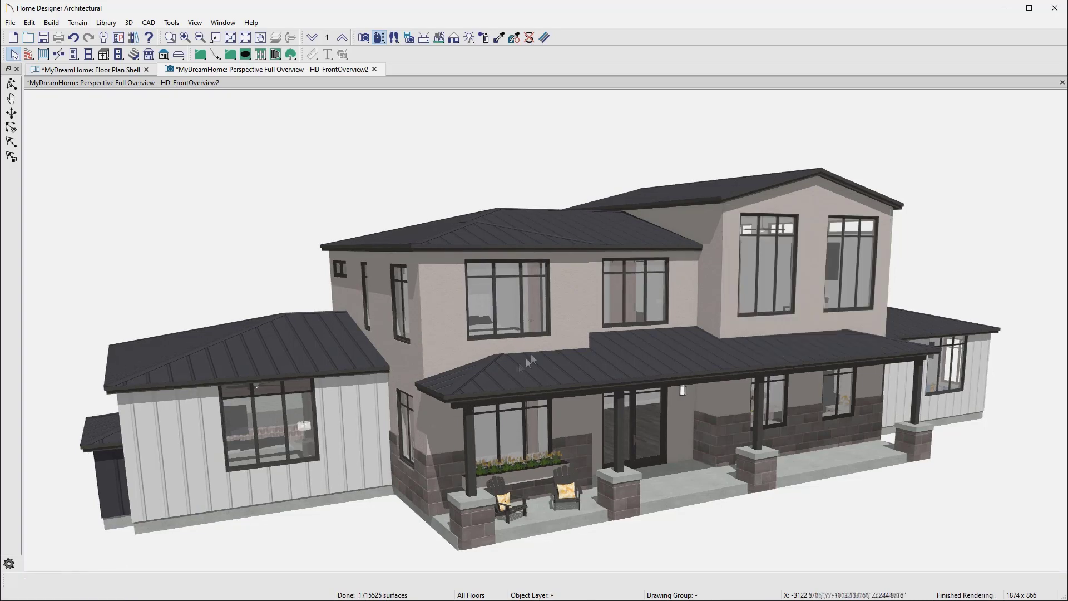
double_click(563, 311)
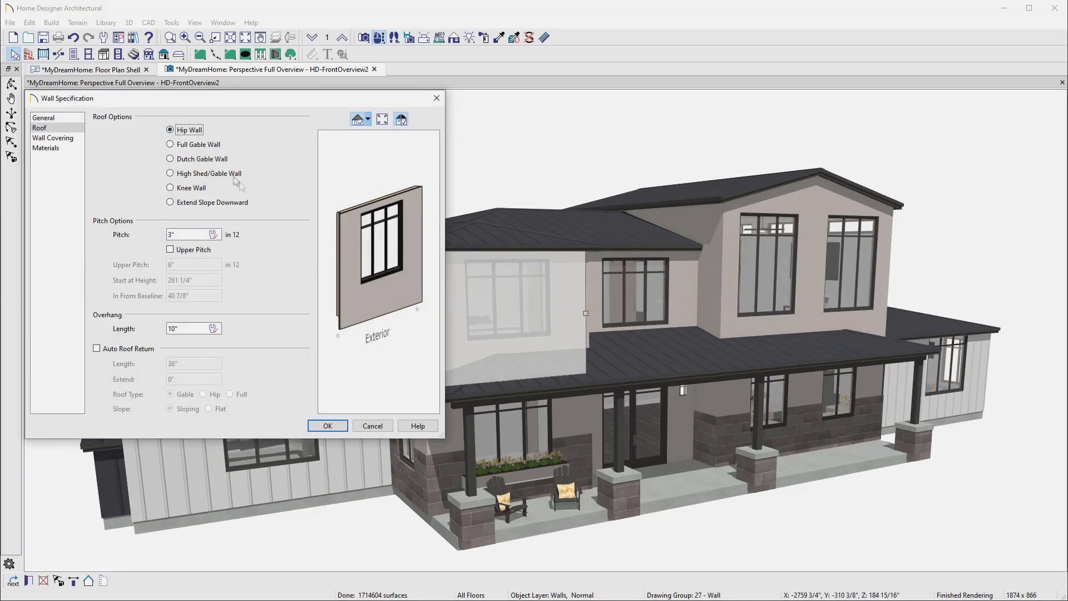
left_click(209, 144)
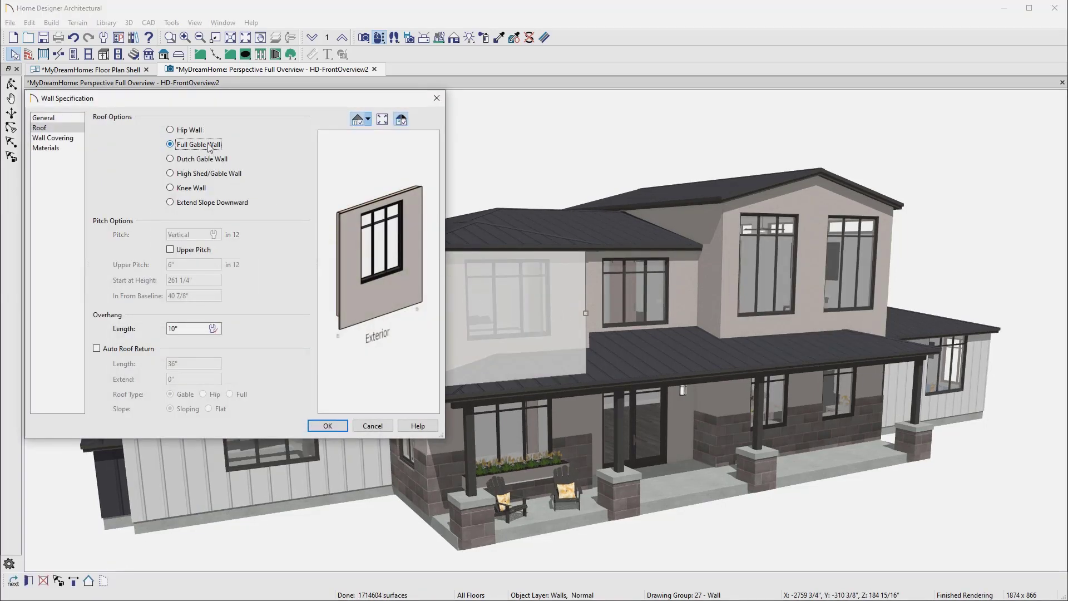
left_click(321, 427)
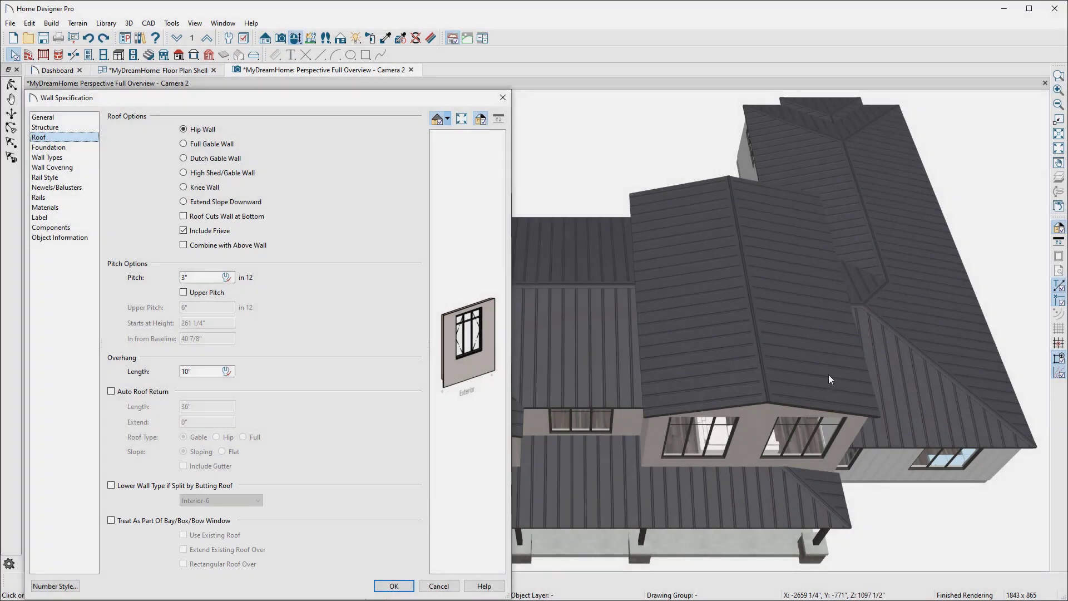
Select the roof plane over the front gable's right half and pull its front ridge corner forward
left_click(830, 374)
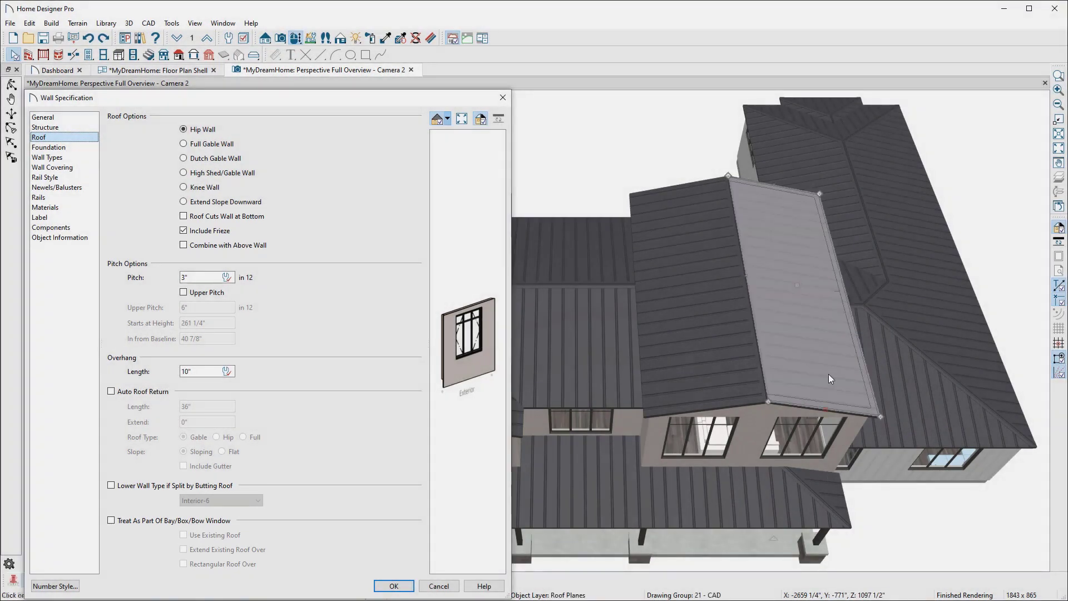
left_click(805, 408)
left_click_drag(787, 405, 753, 422)
left_click(734, 406)
left_click(734, 408)
key("Escape")
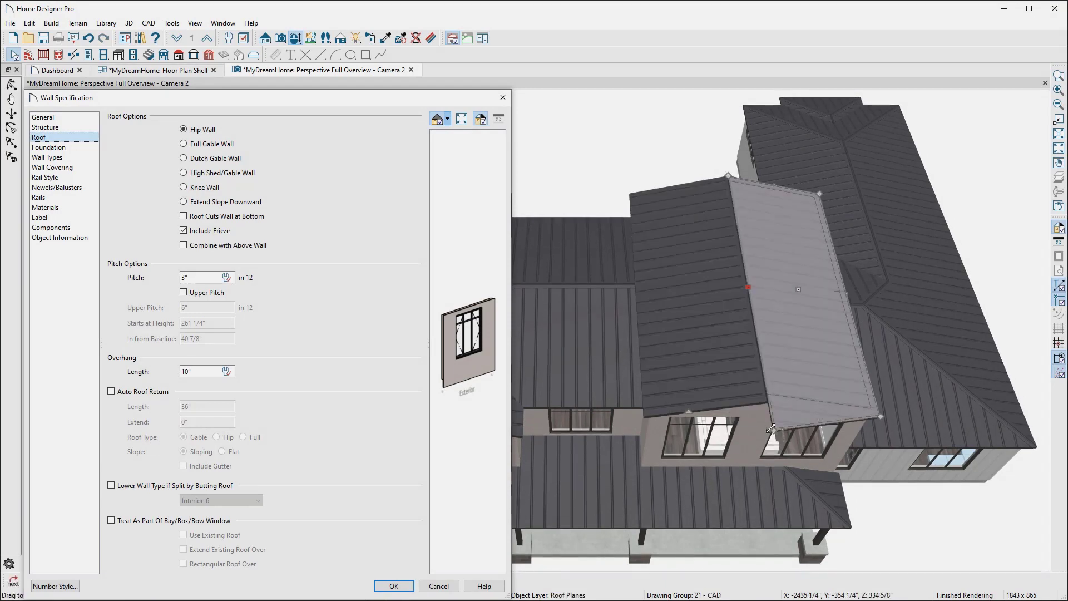
key("Escape")
left_click_drag(769, 404, 773, 430)
left_click(756, 395)
key("Escape")
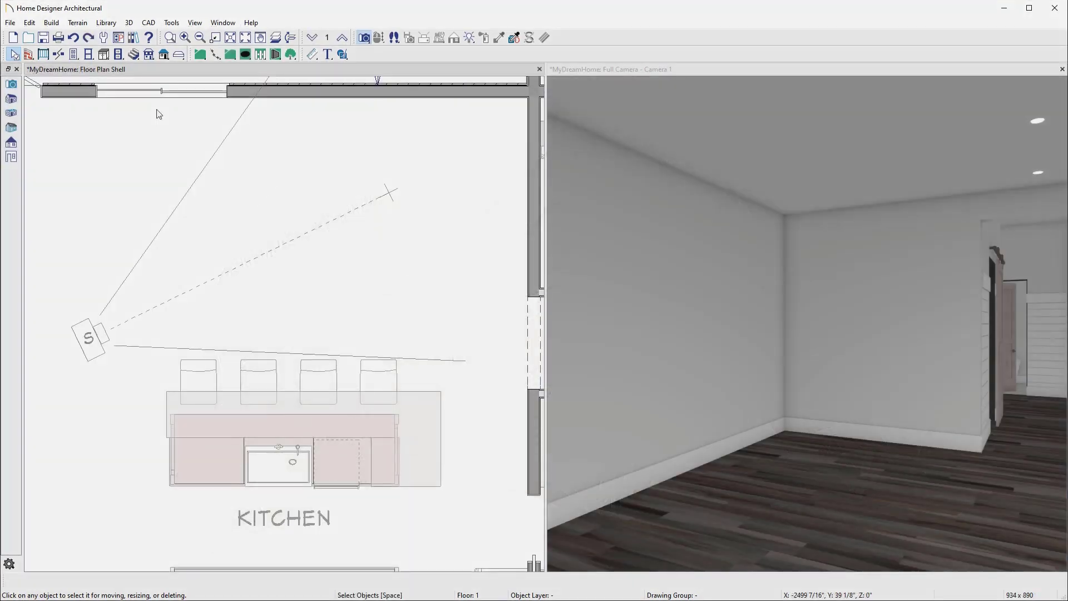
Place a clockwise L-shaped staircase without winders, with a 0" gap, in the corner beside the kitchen island
left_click(134, 55)
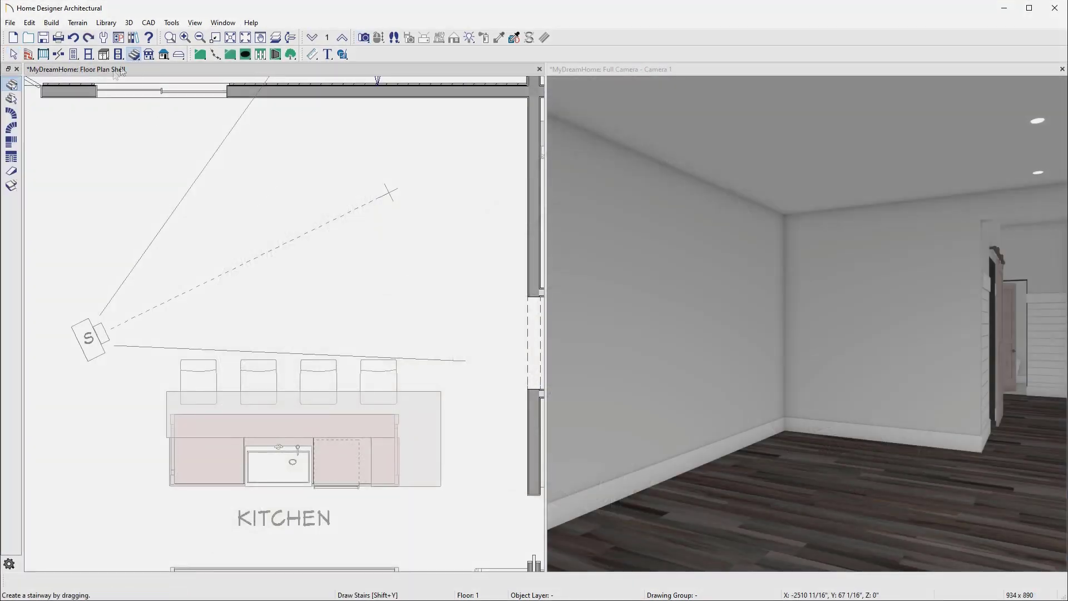
left_click(16, 143)
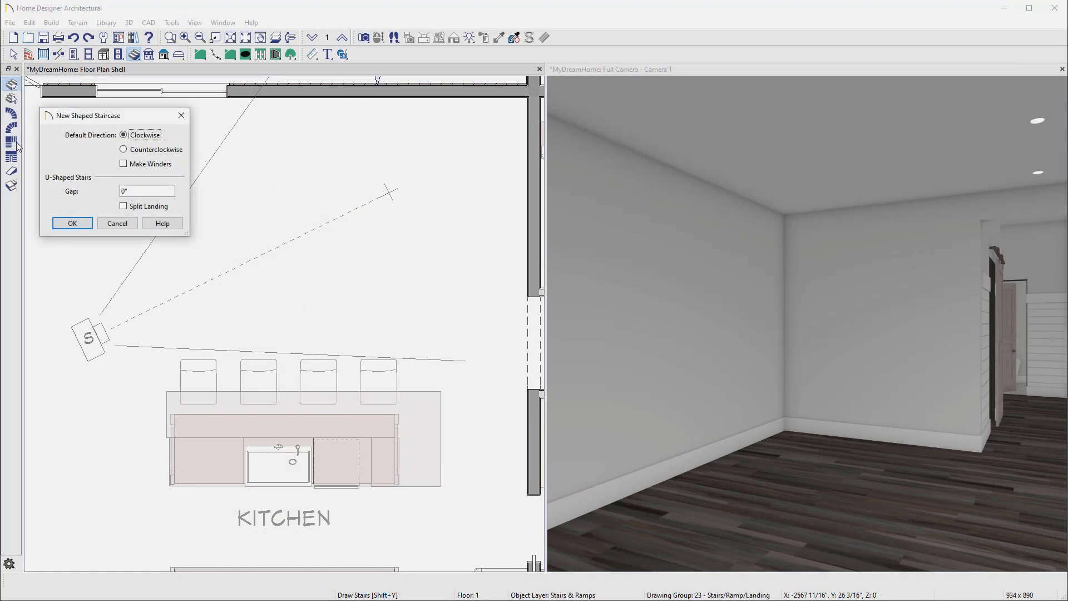
left_click(72, 224)
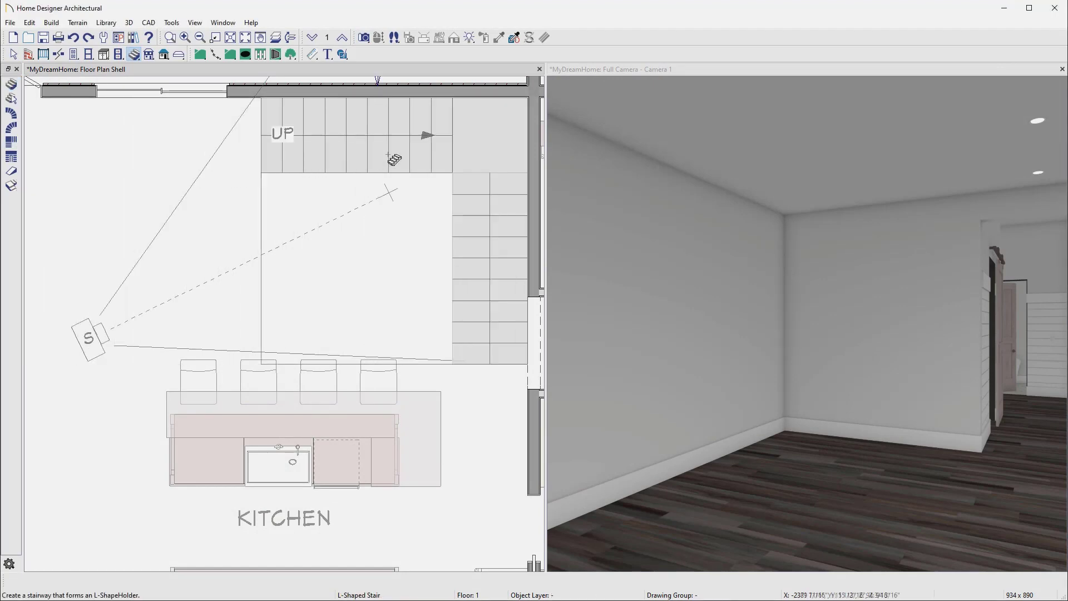
left_click(396, 158)
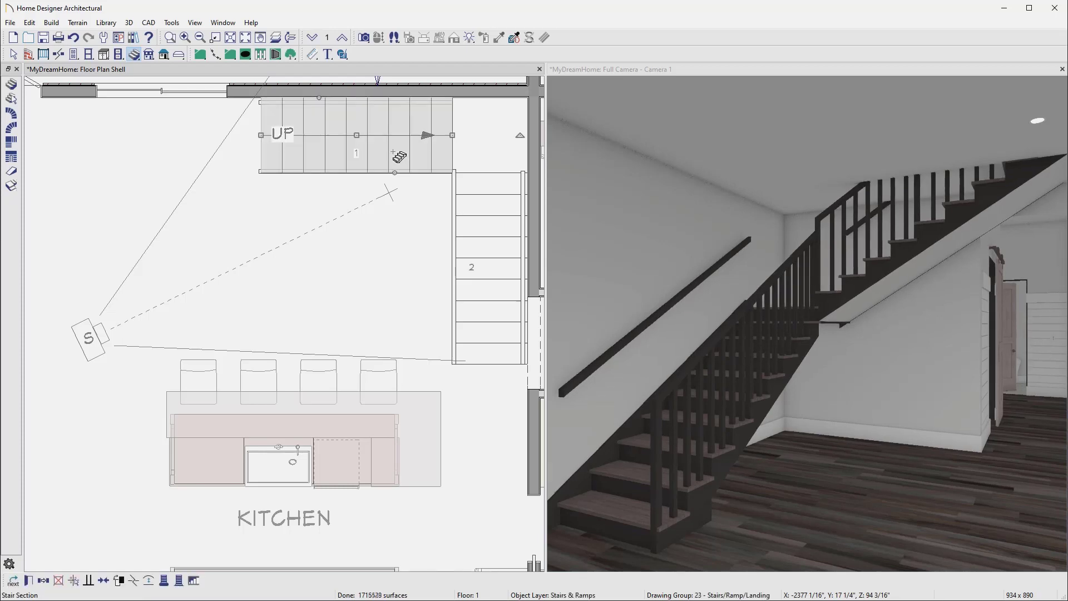
Lock the staircase's number of treads and set 12 treads for section 1 and 6 for section 2
double_click(398, 155)
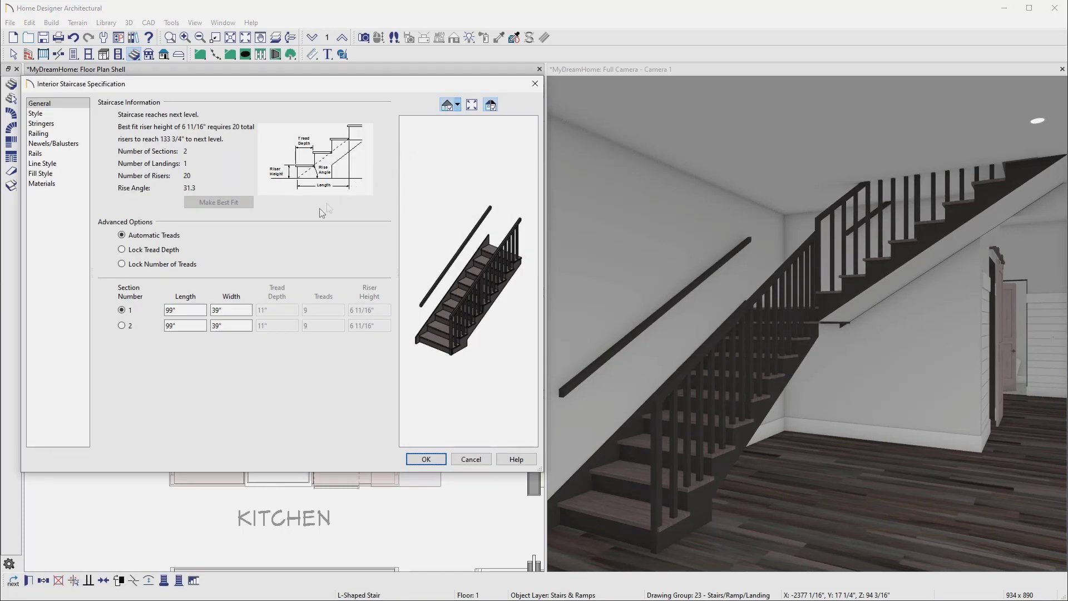
left_click(193, 268)
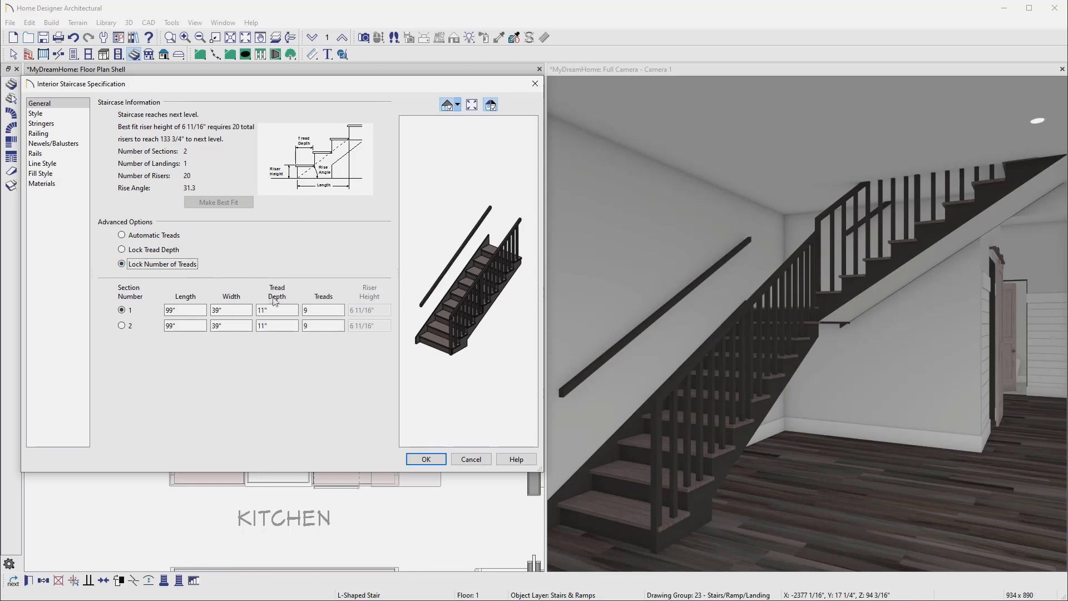
double_click(306, 310)
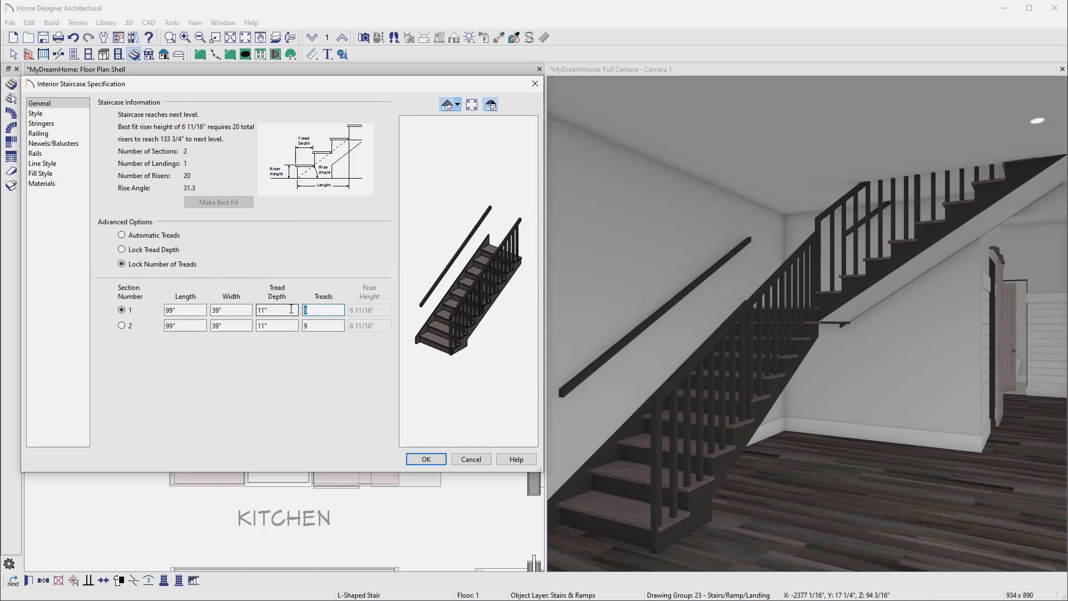
type("12")
left_click_drag(310, 327, 299, 326)
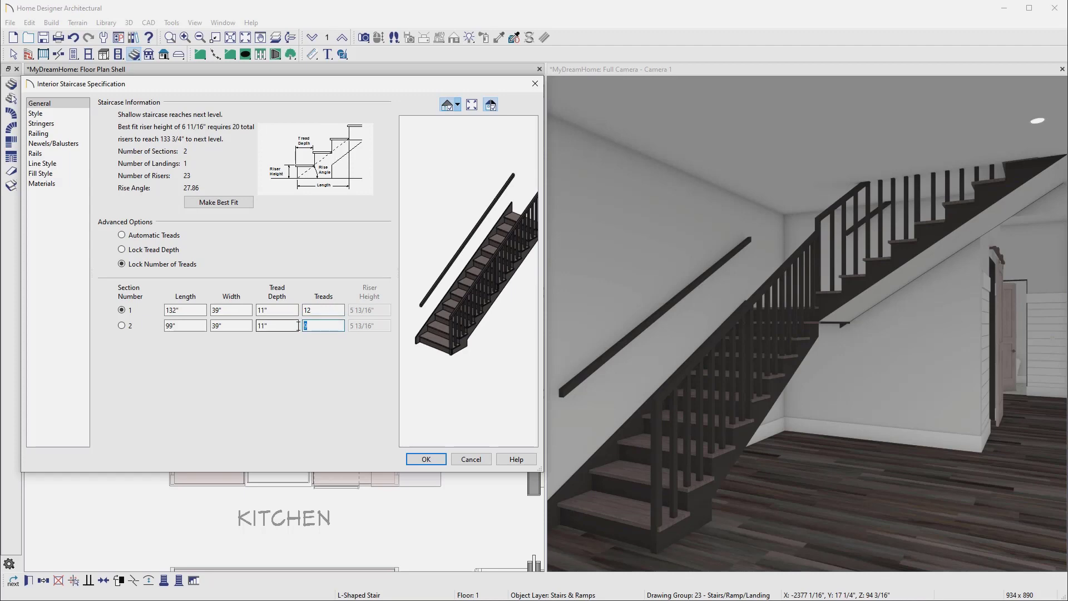
type("6")
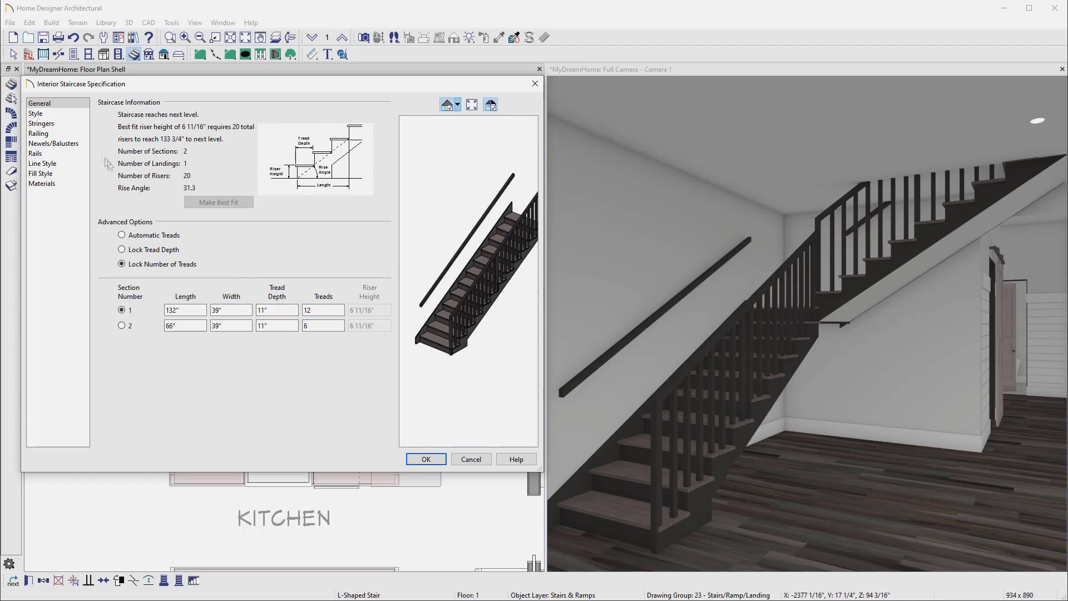
Set the stair tread thickness to 3" and make the risers open
left_click(79, 114)
left_click_drag(182, 136, 158, 137)
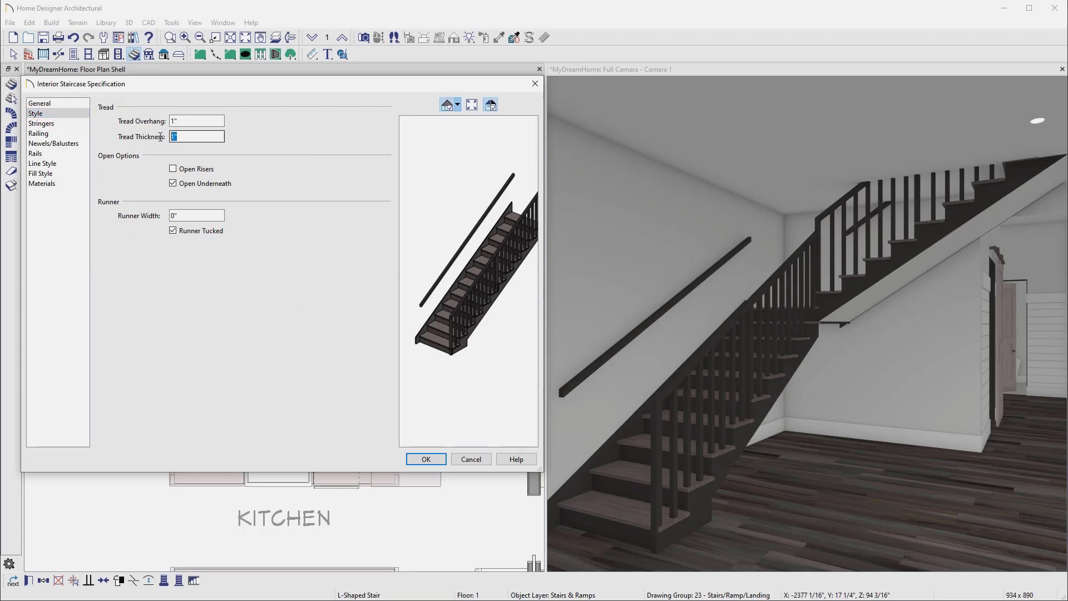
type("3")
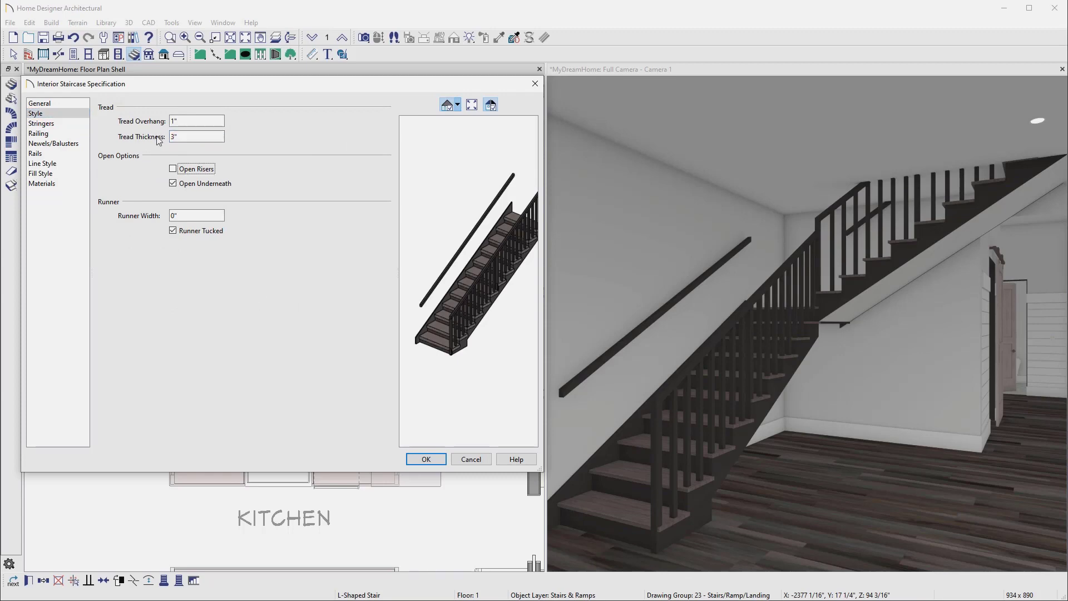
left_click(173, 168)
Give the staircase 1 center stringer and remove the trim against the wall
left_click(81, 123)
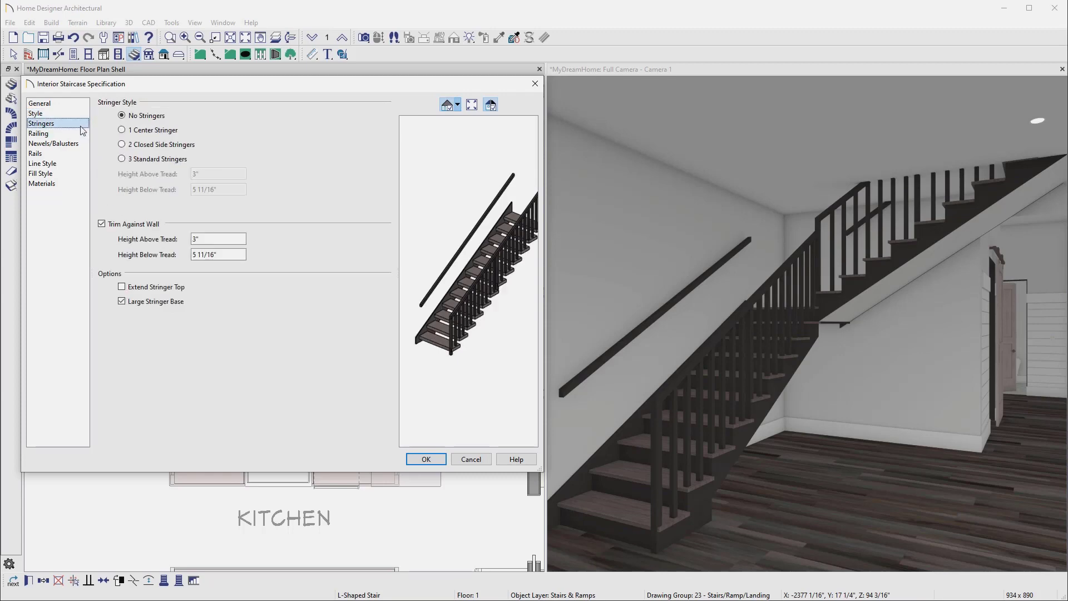
left_click(122, 129)
left_click(101, 224)
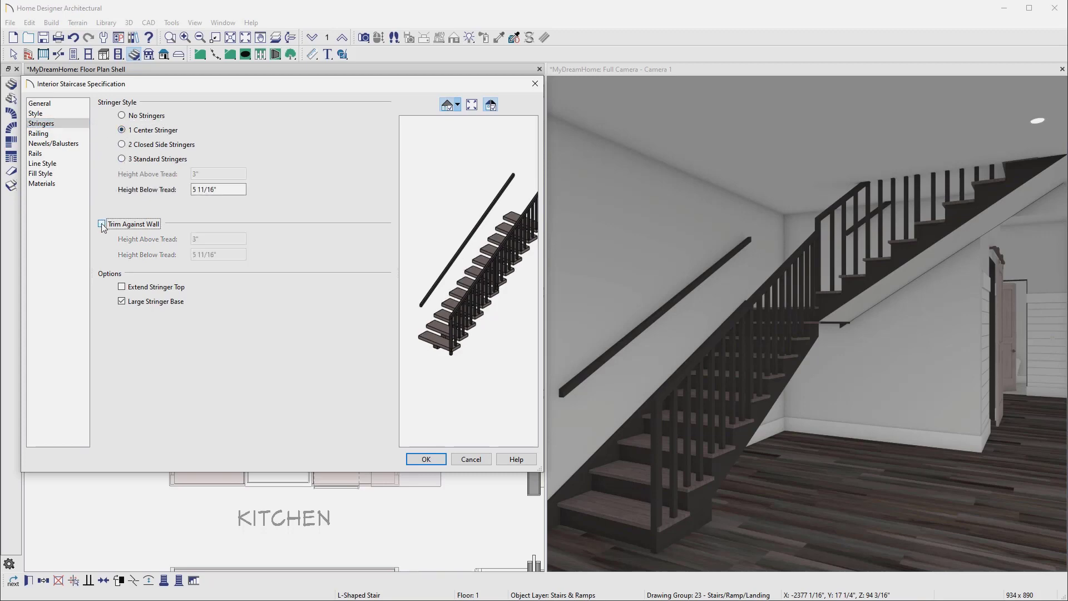
Remove the staircase's left handrail against the wall and apply the staircase specification
left_click(62, 134)
left_click(200, 160)
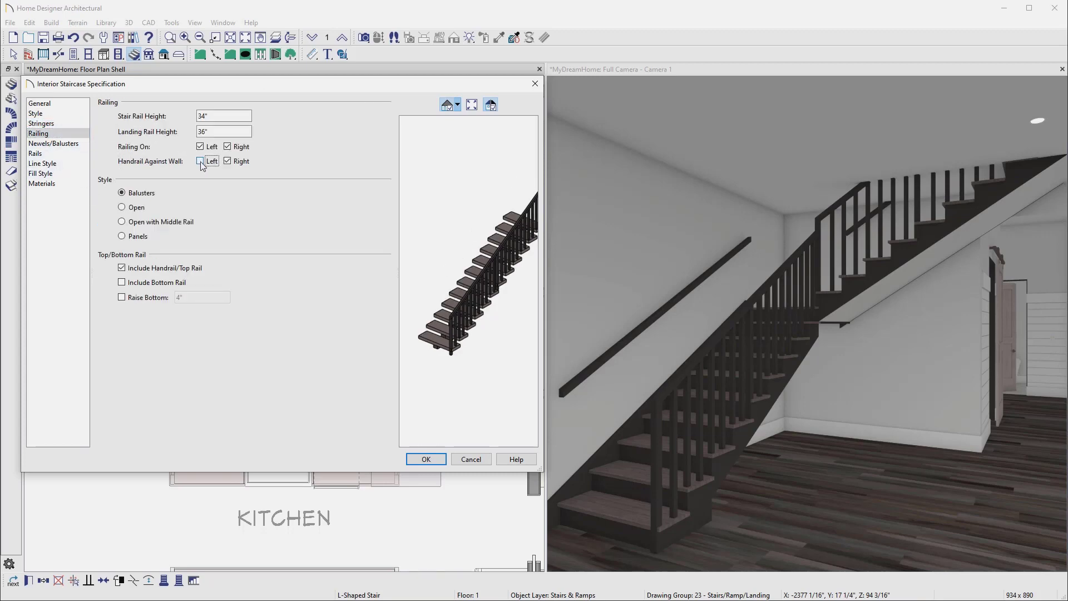
left_click(420, 460)
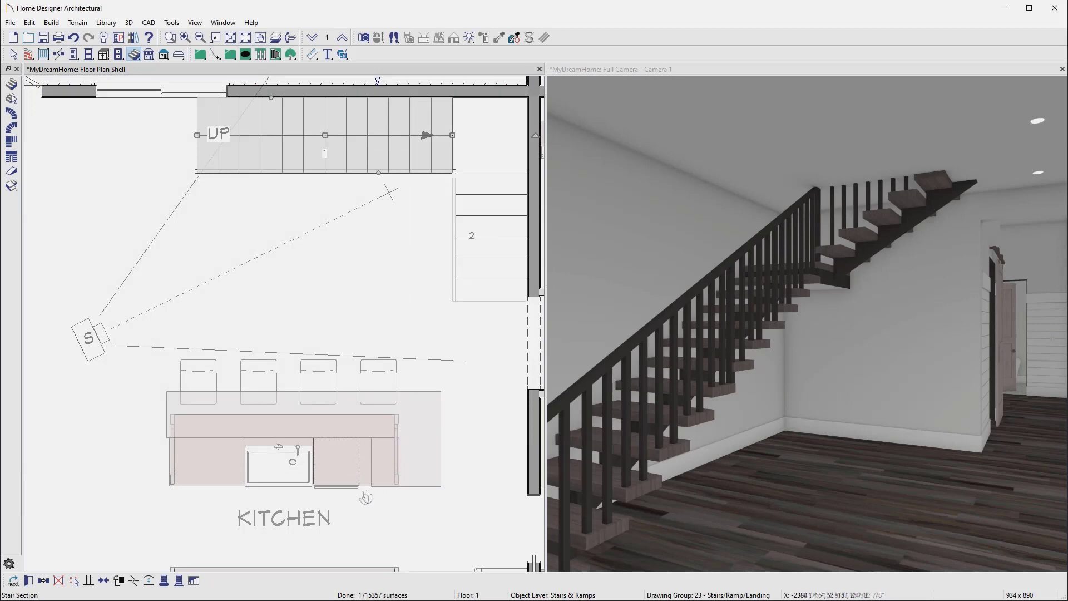
Generate the automatic stairwell opening above the L-shaped staircase and show floor 2
left_click(194, 581)
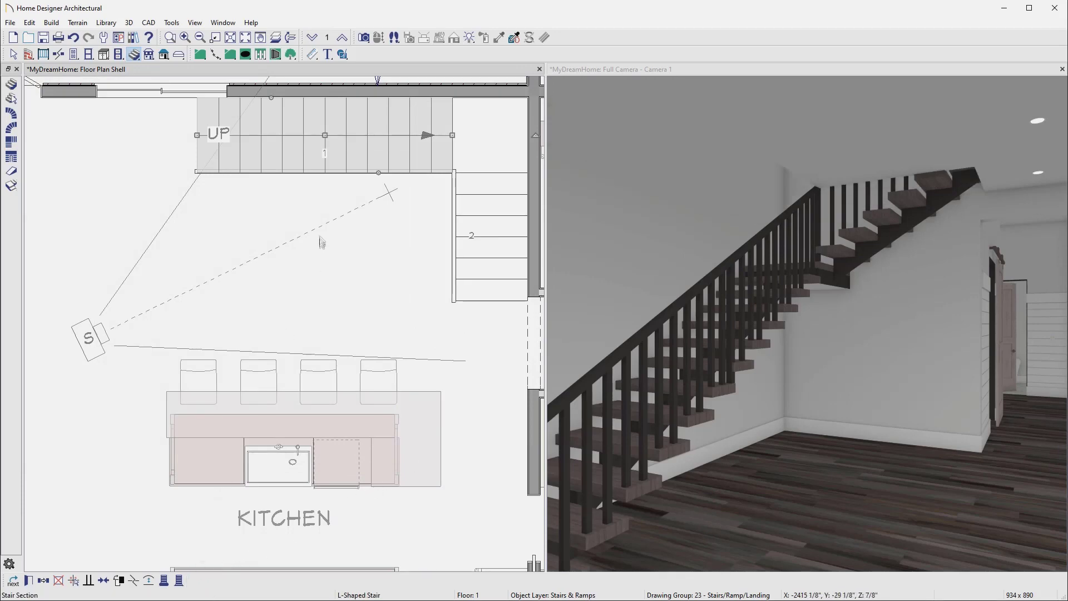
left_click(343, 39)
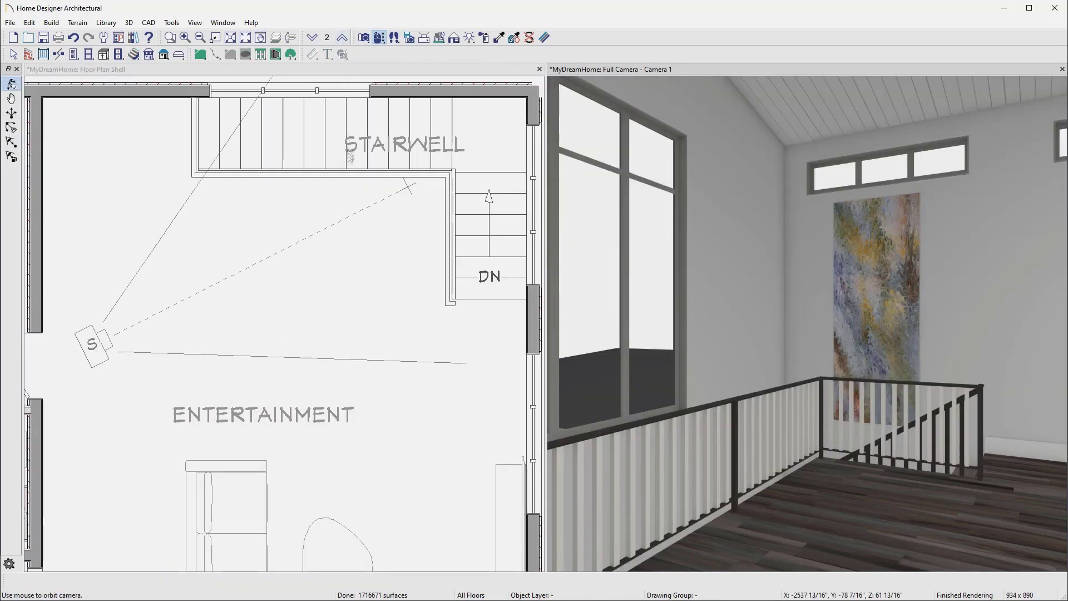
Apply the Glass X railing panel from the library to the second-floor stairwell railing and the staircase railing
left_click(350, 175)
left_click_drag(349, 176, 345, 310)
left_click(889, 287)
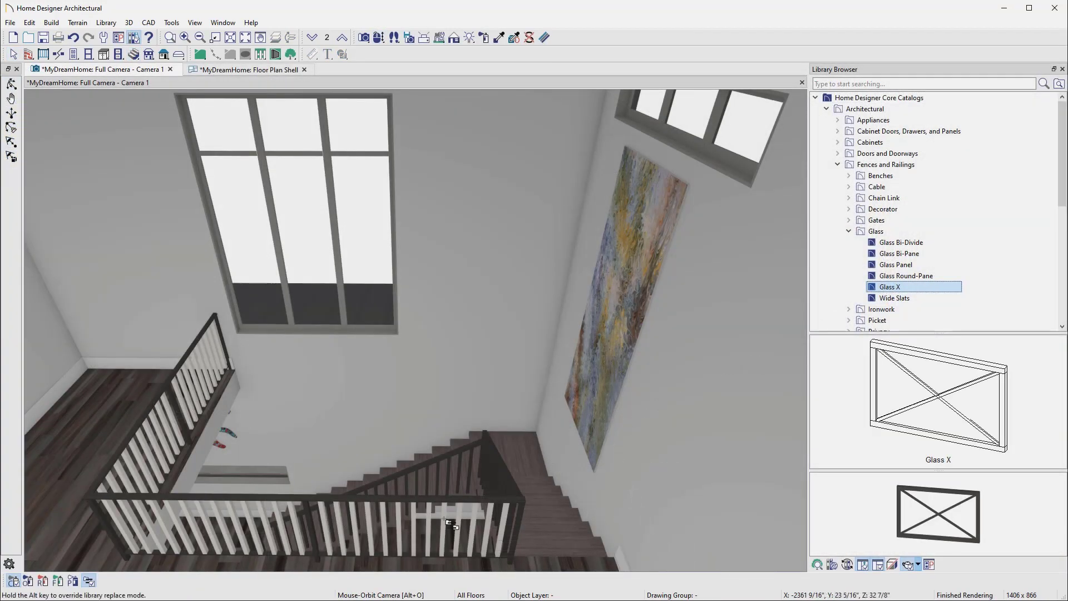
left_click(451, 525)
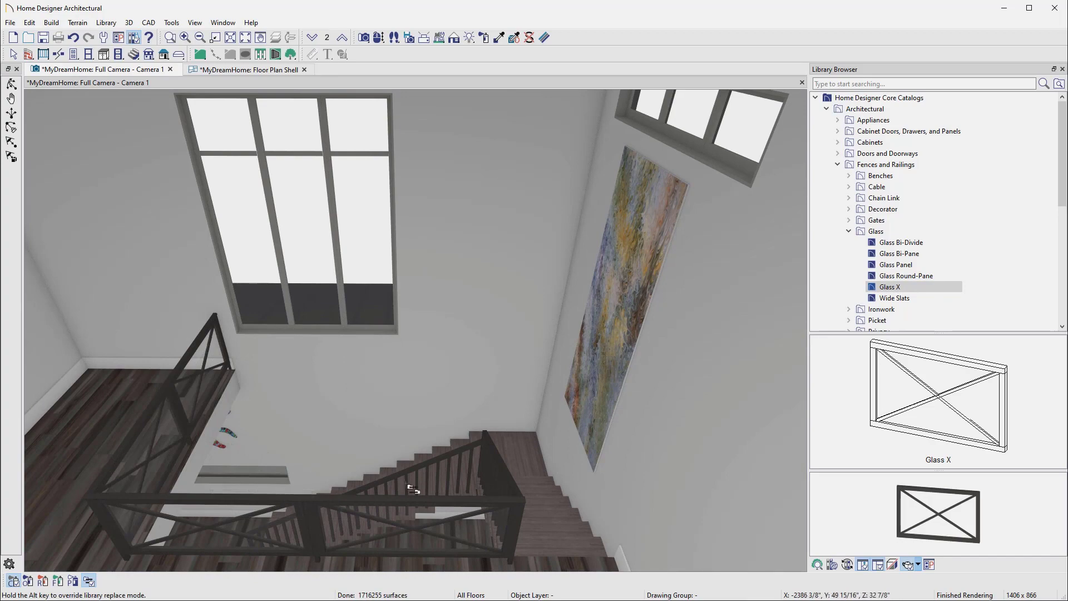
left_click(412, 489)
key("Escape")
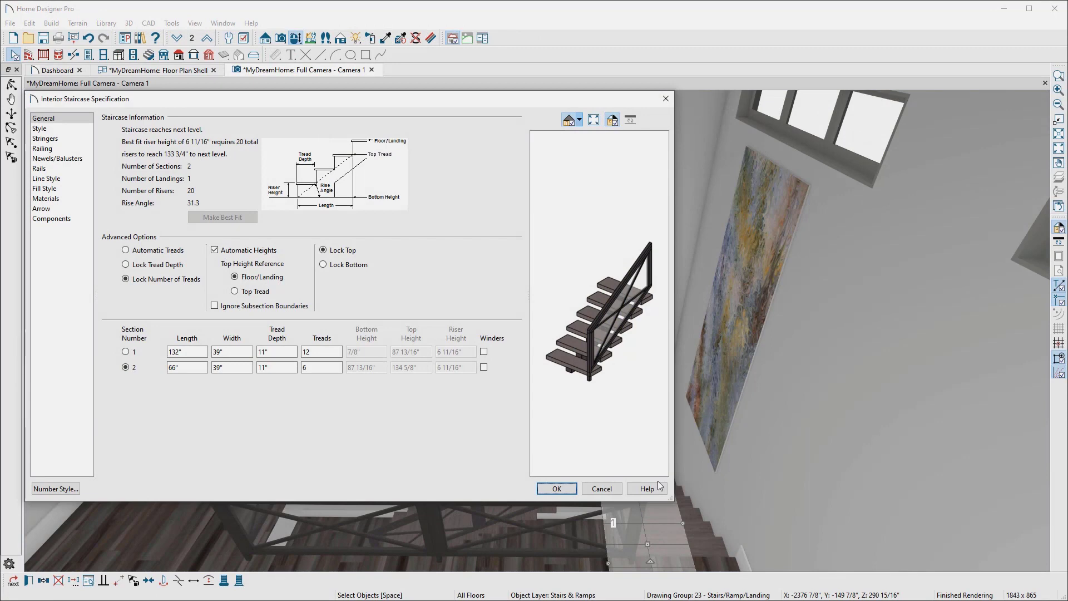
Review the staircase specification's style, stringer, railing, and newel and baluster settings
key("Down")
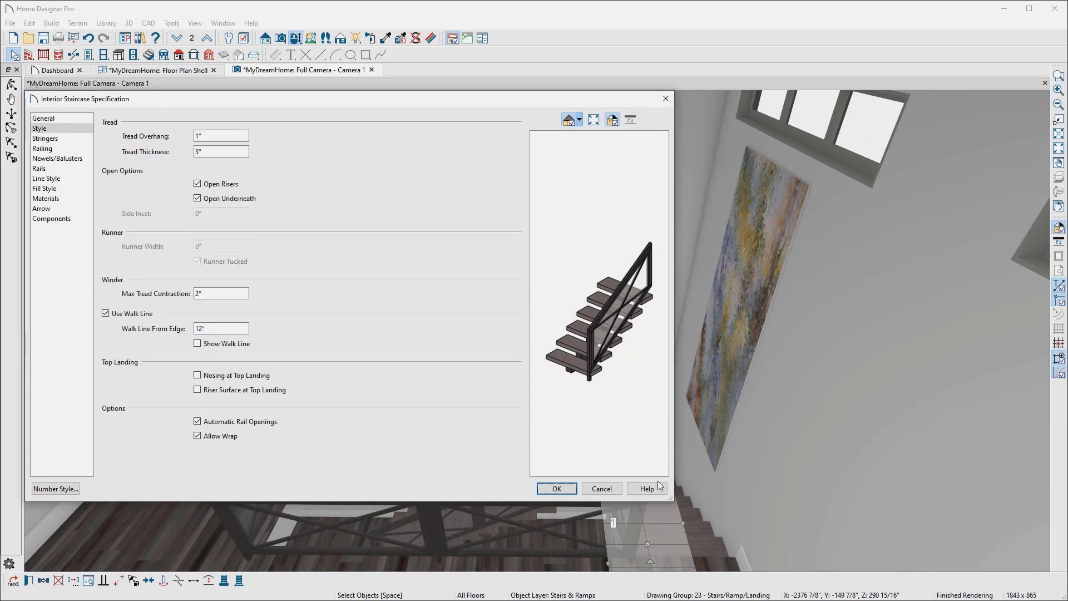
key("Down")
key("Down")
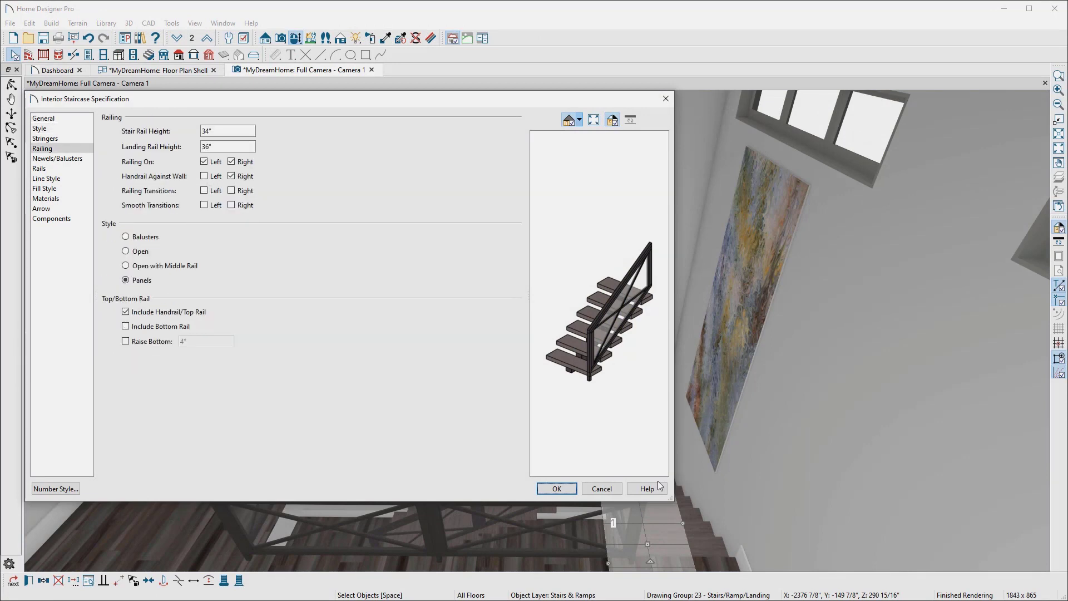
key("Down")
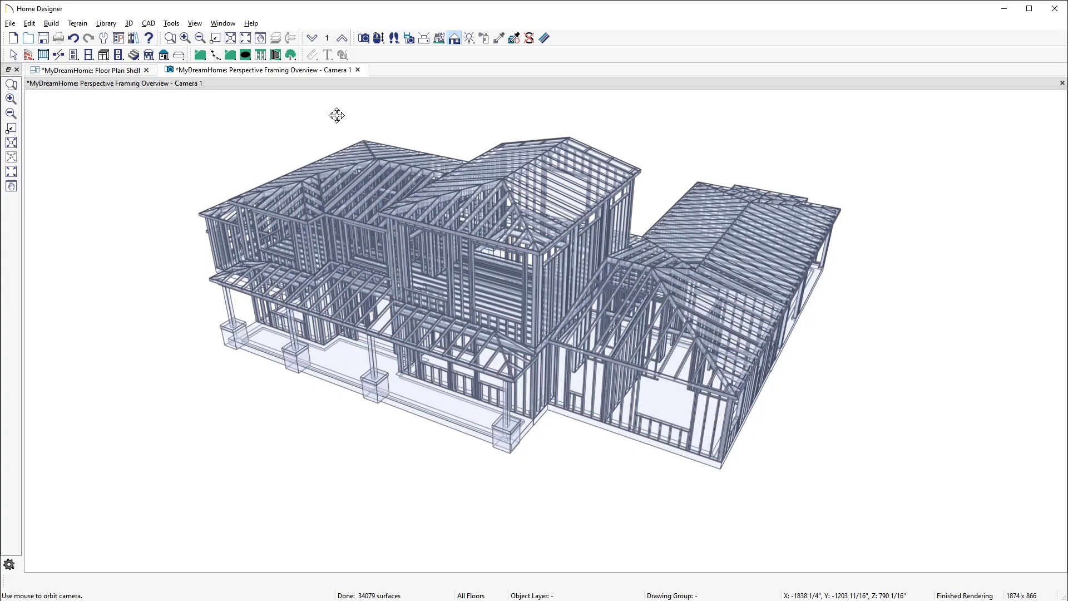
Review the house framing model and the Build Framing settings for the first floor, walls, openings and roof
left_click_drag(336, 116, 426, 115)
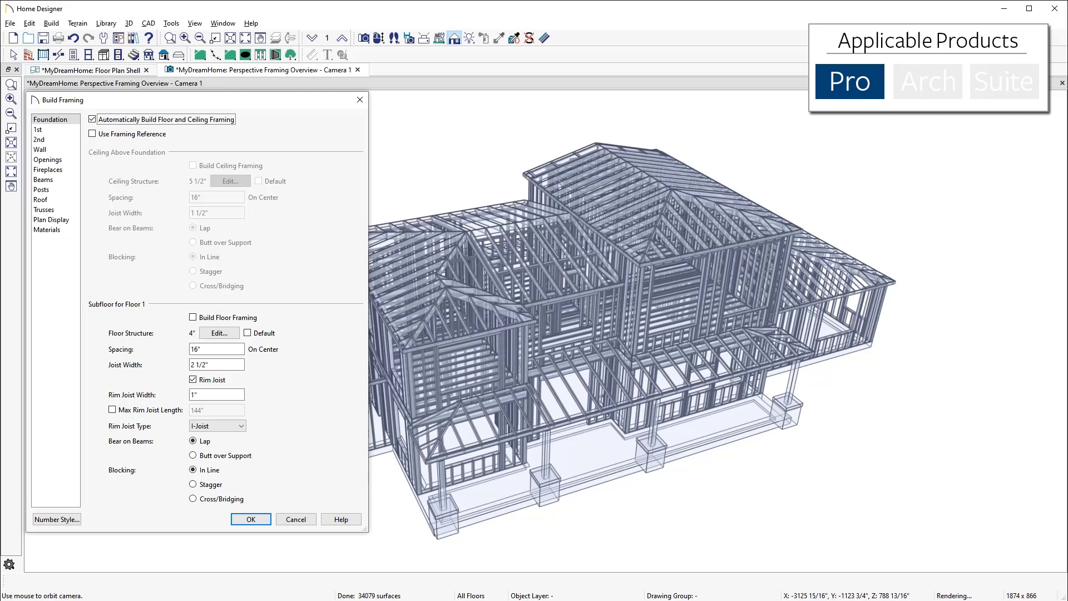
left_click(38, 129)
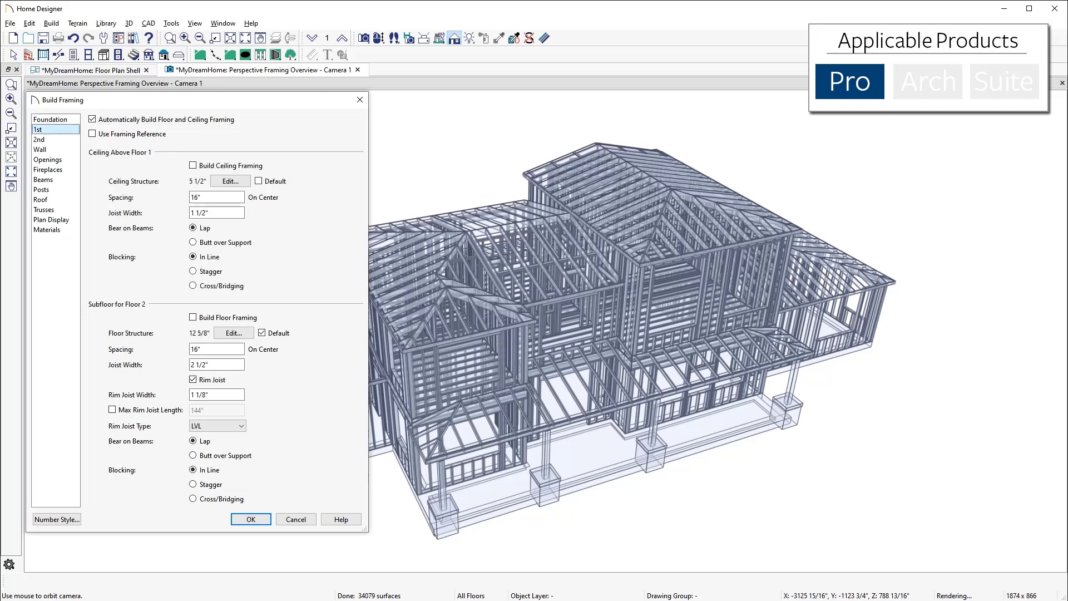
left_click(40, 149)
left_click(48, 159)
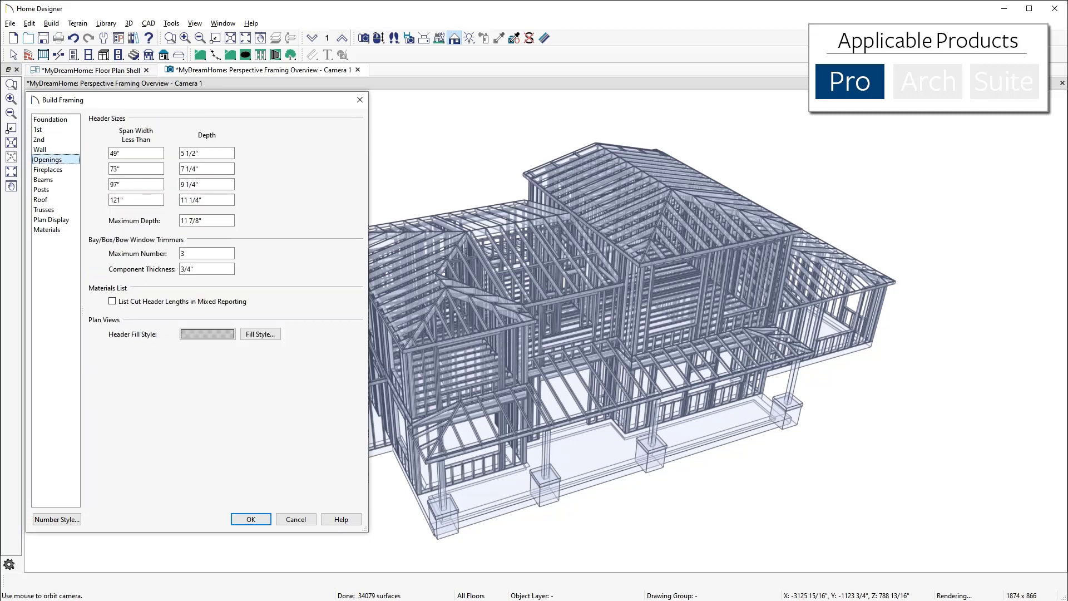
left_click(40, 200)
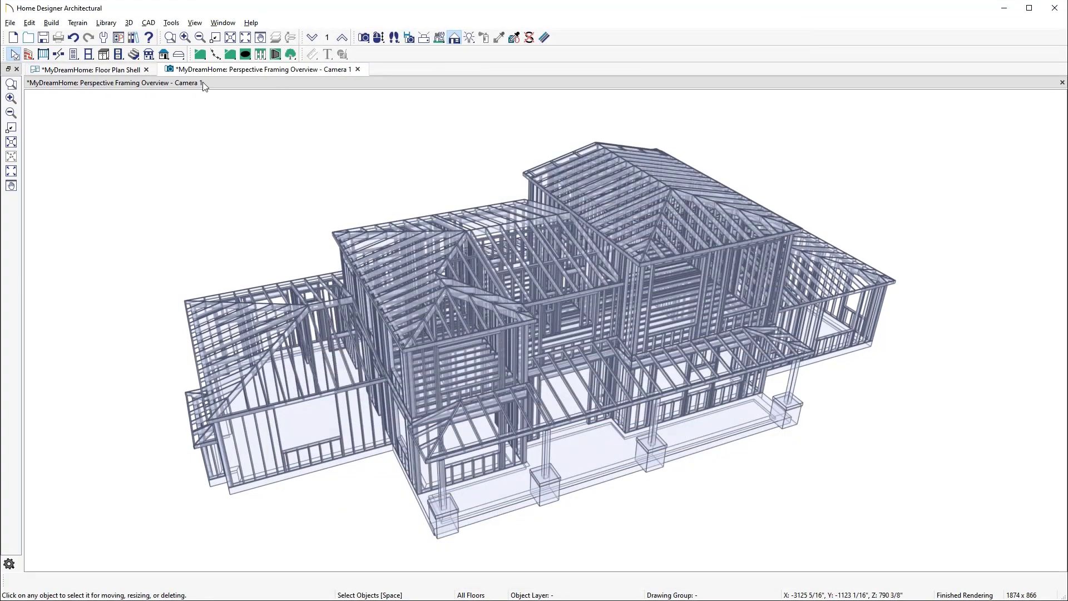
Generate a materials list for the plan
left_click(172, 24)
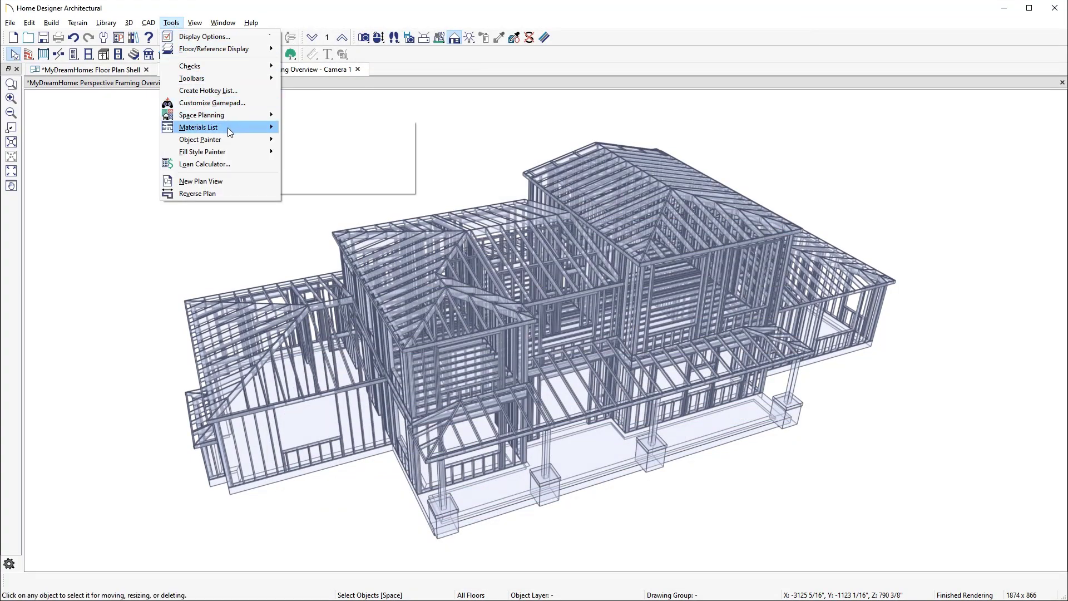
mouse_move(228, 128)
left_click(295, 127)
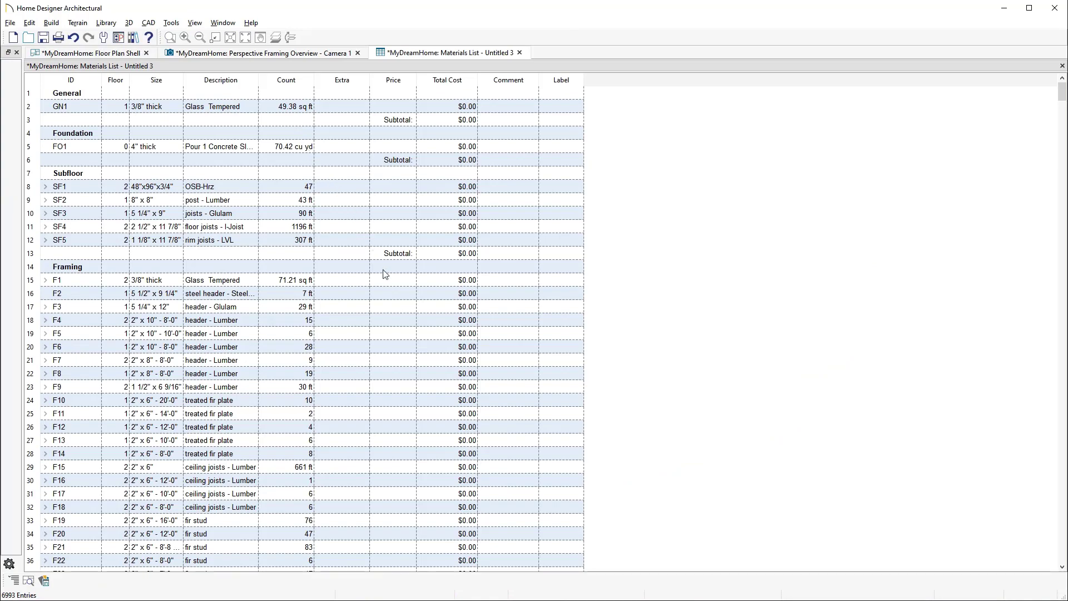
Enter a price of 750 for the 56"x70" double casement window, W1, in the materials list's Windows section
scroll(385, 274, "down", 20)
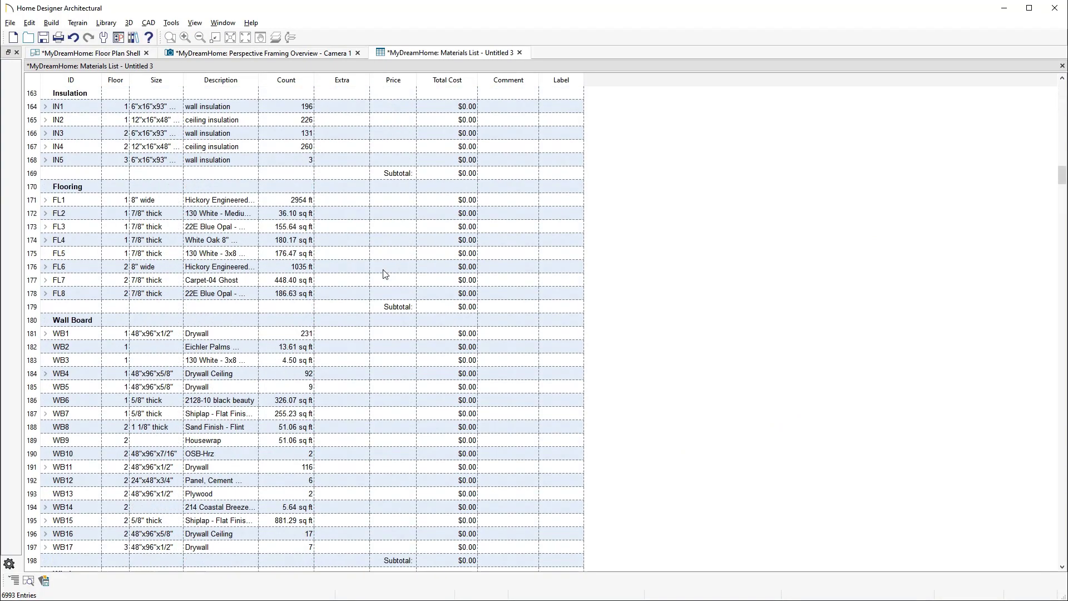
scroll(383, 270, "down", 5)
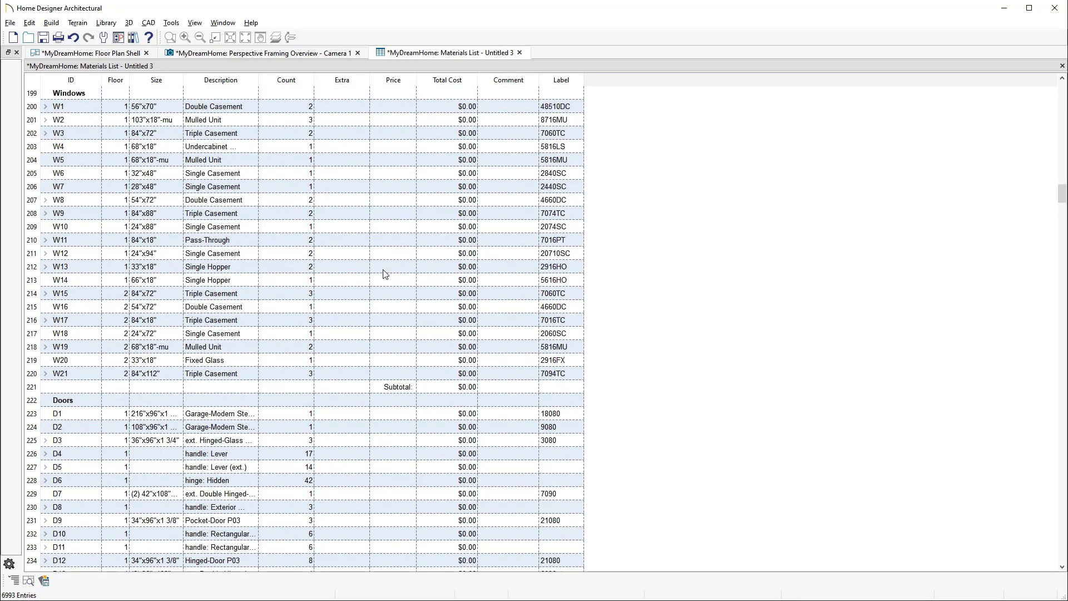
left_click(400, 111)
type("750")
key("Return")
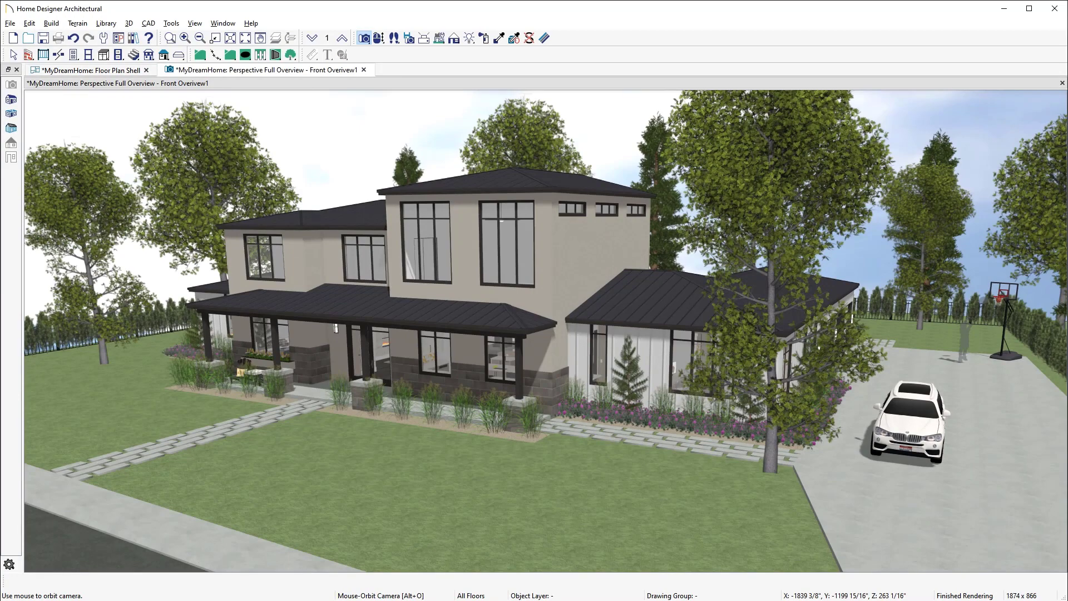
left_click_drag(336, 115, 481, 115)
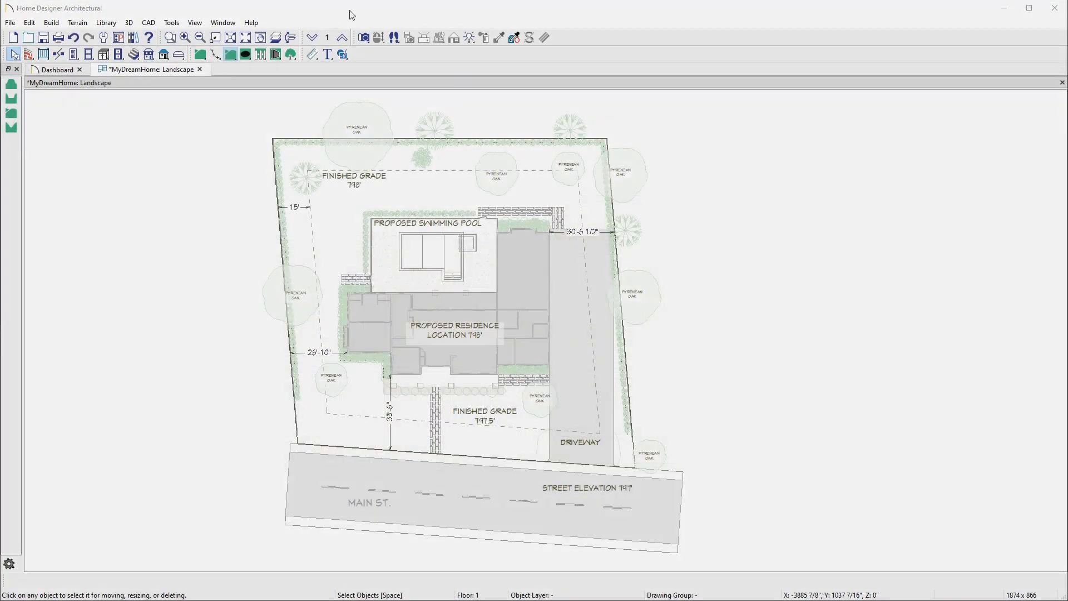
Create a perspective full overview of the landscaped plan and bring the house's front facade into close view
left_click(364, 39)
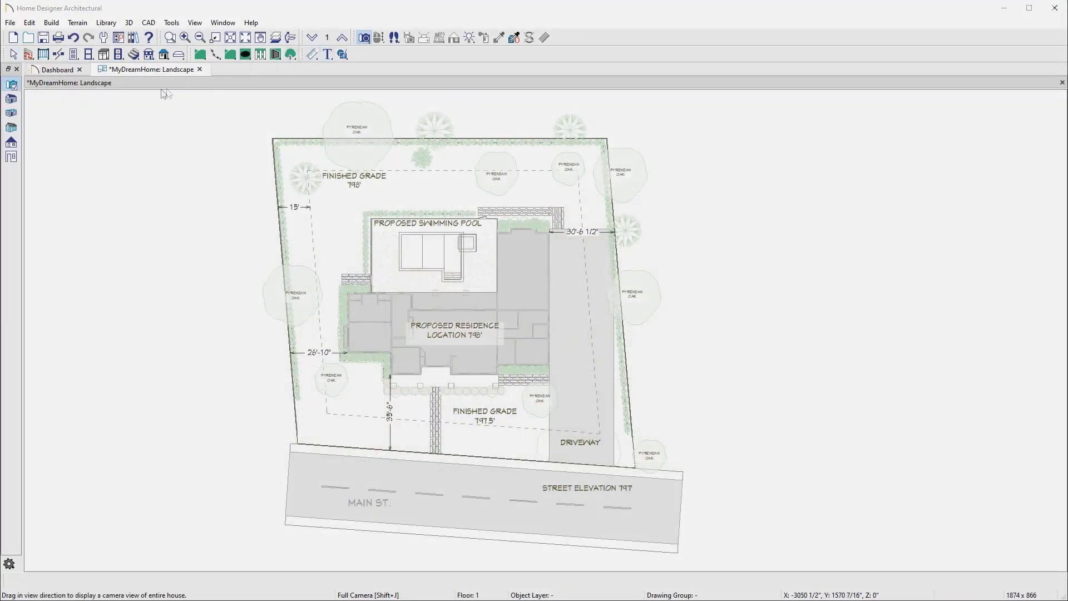
left_click(11, 100)
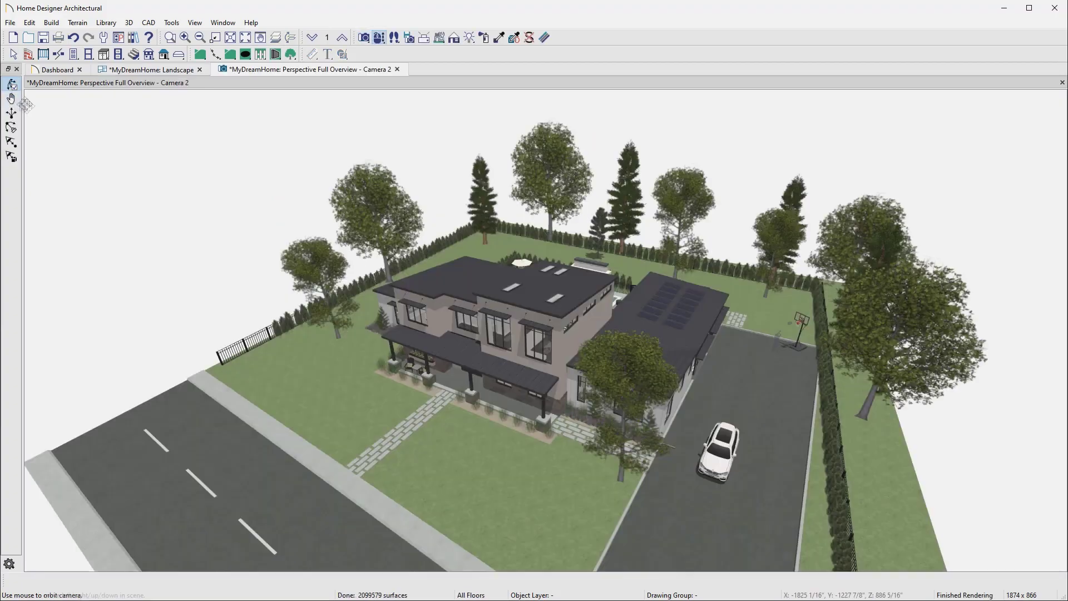
left_click_drag(716, 501, 648, 409)
scroll(546, 322, "up", 10)
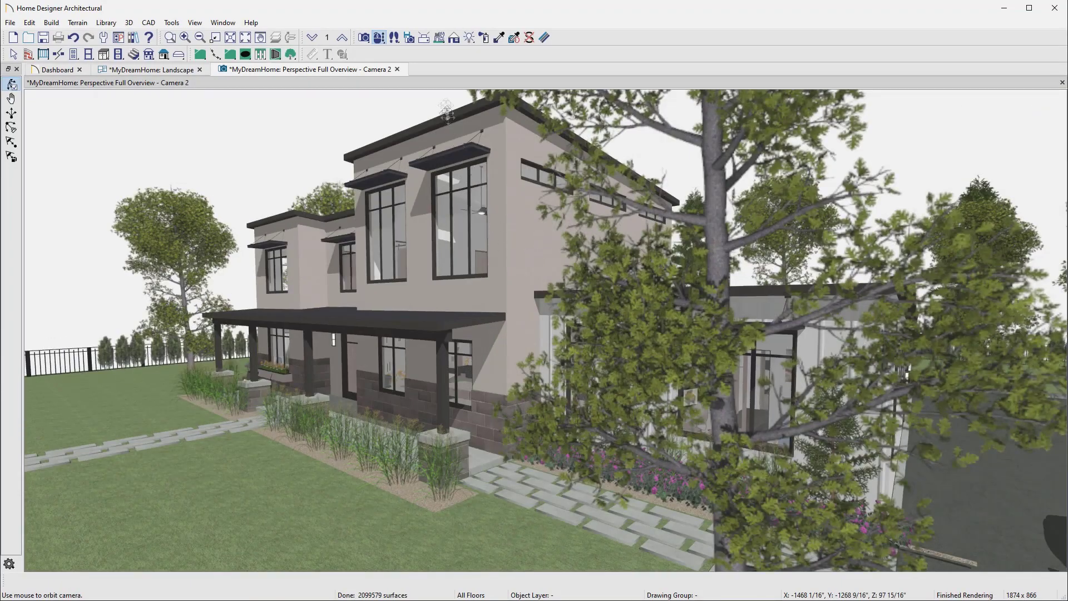
Cut away the garage side of the house in the overview with the Cross Section Slider
left_click(440, 39)
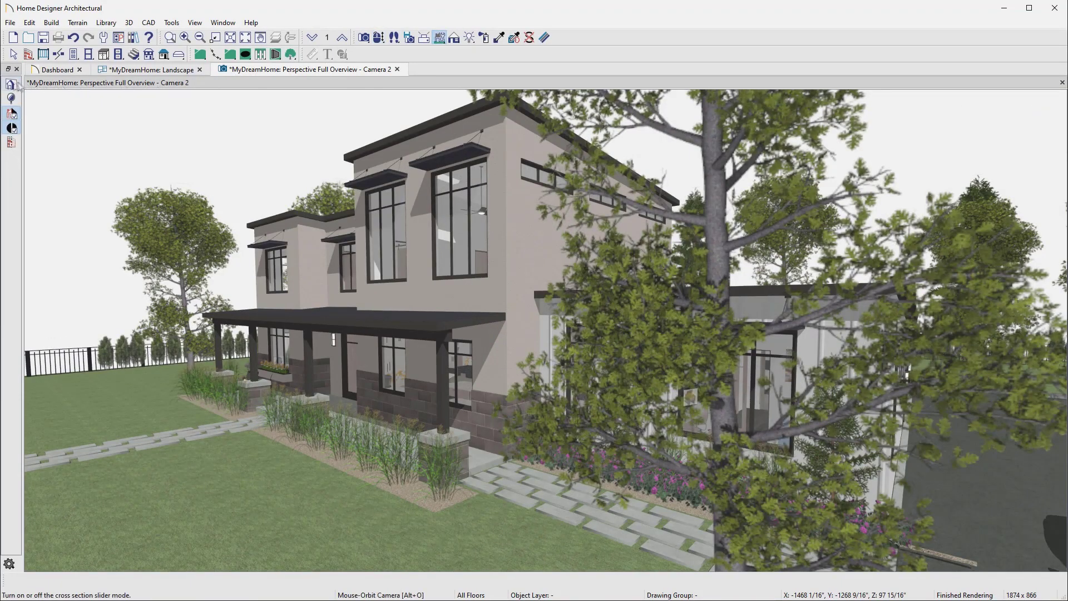
left_click(11, 113)
left_click(36, 176)
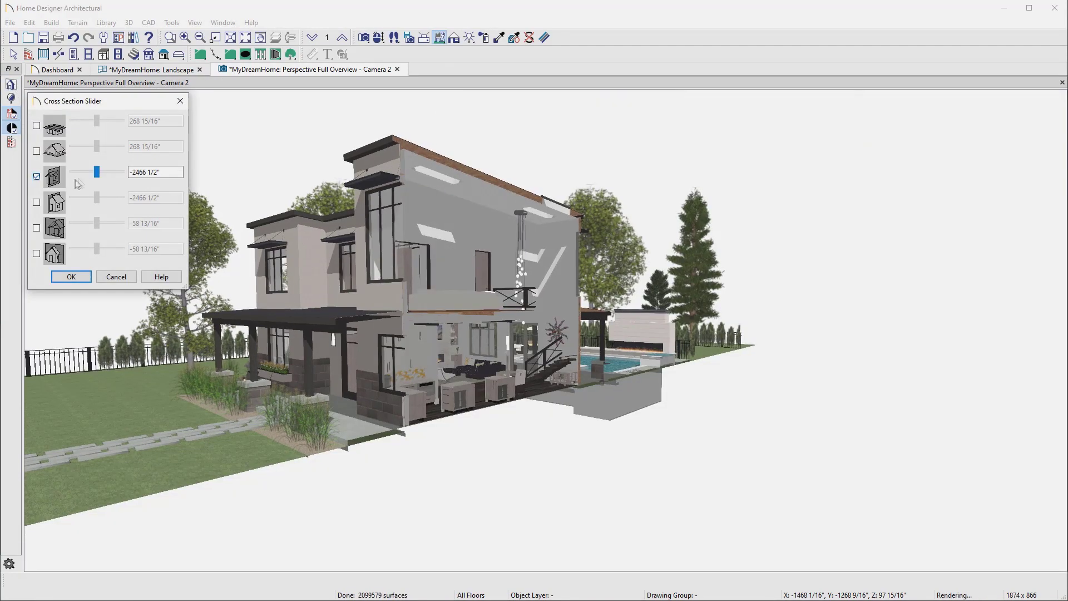
left_click(76, 279)
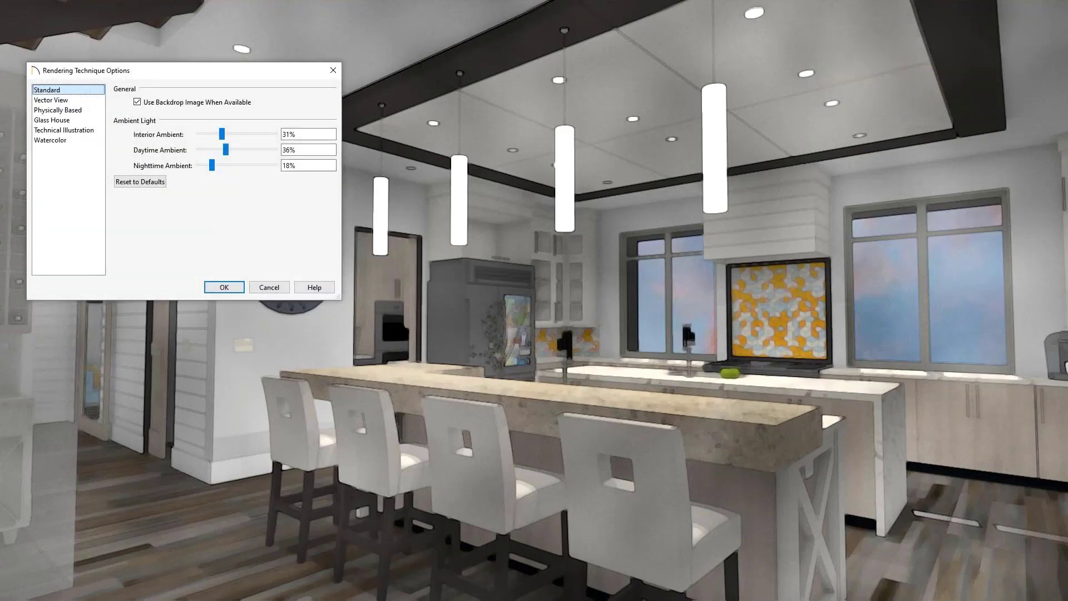
Review the rendering options for Vector View, Physically Based, Glass House, Technical Illustration and Watercolor
left_click(51, 100)
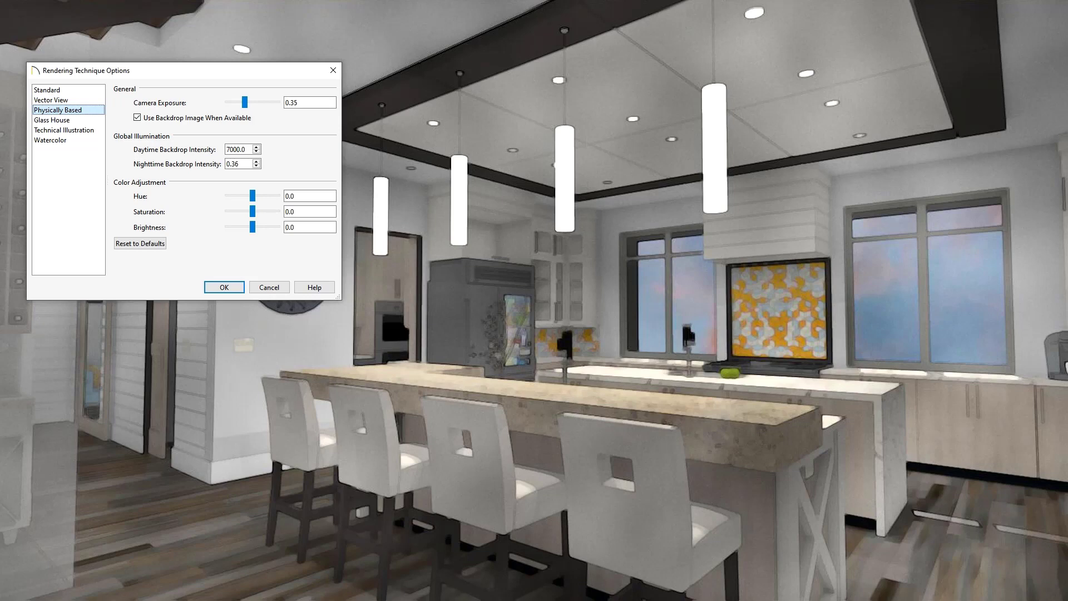
left_click(52, 119)
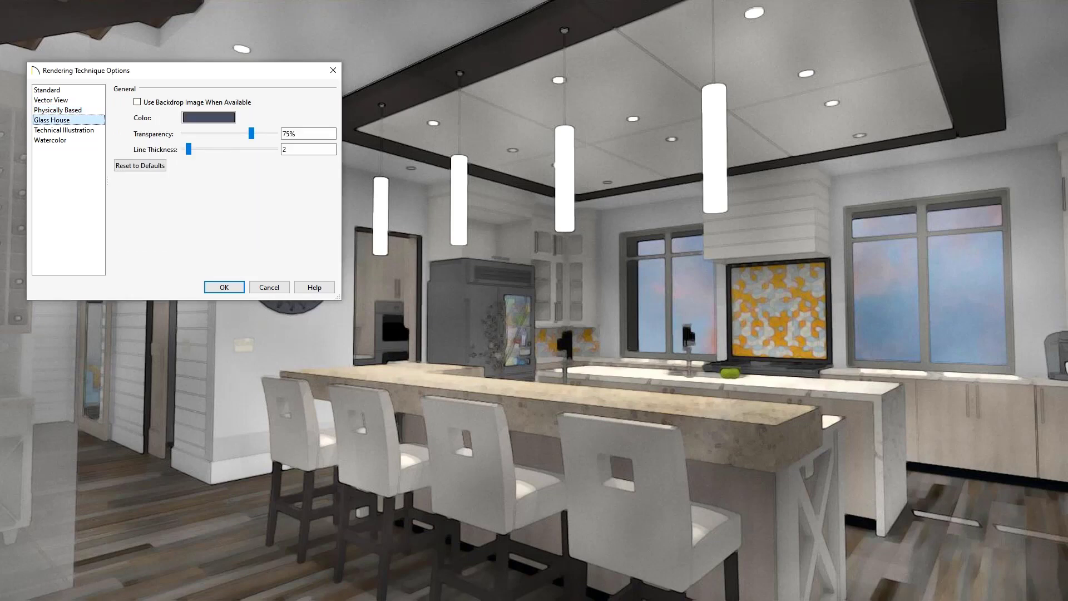
left_click(64, 130)
left_click(50, 140)
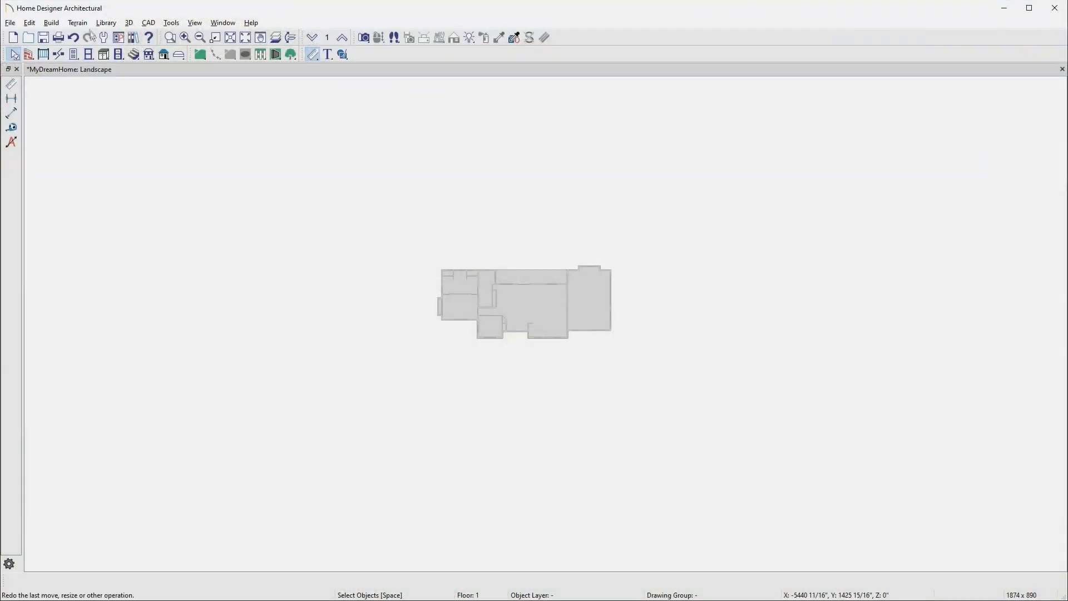
Create a terrain perimeter around the house and pull its lower-right corner outward to form an irregular lot
left_click(77, 23)
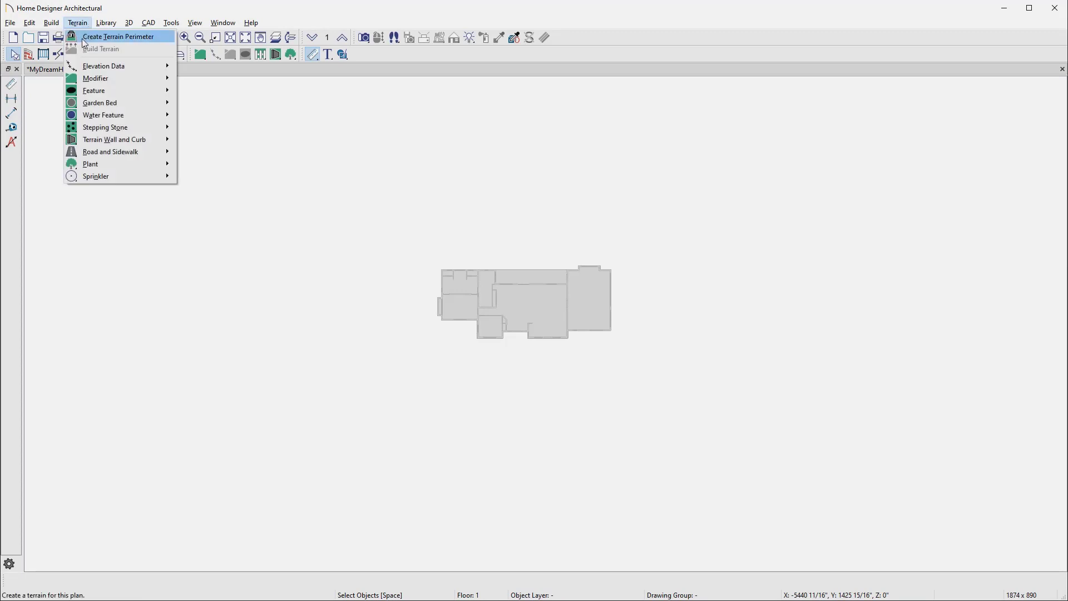
left_click(85, 37)
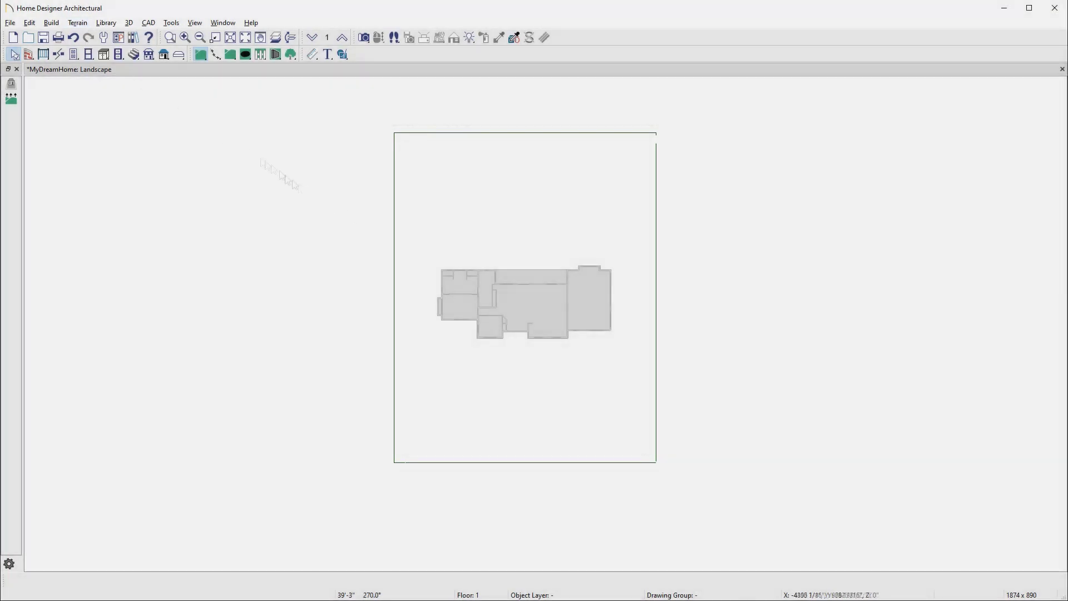
left_click(656, 383)
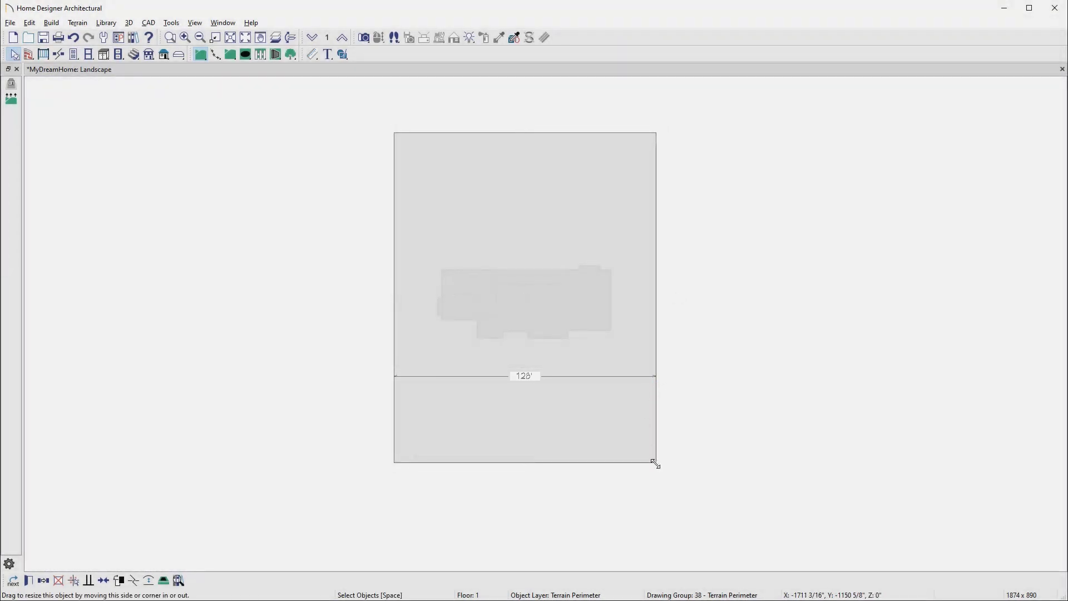
left_click_drag(656, 462, 692, 491)
left_click(694, 496)
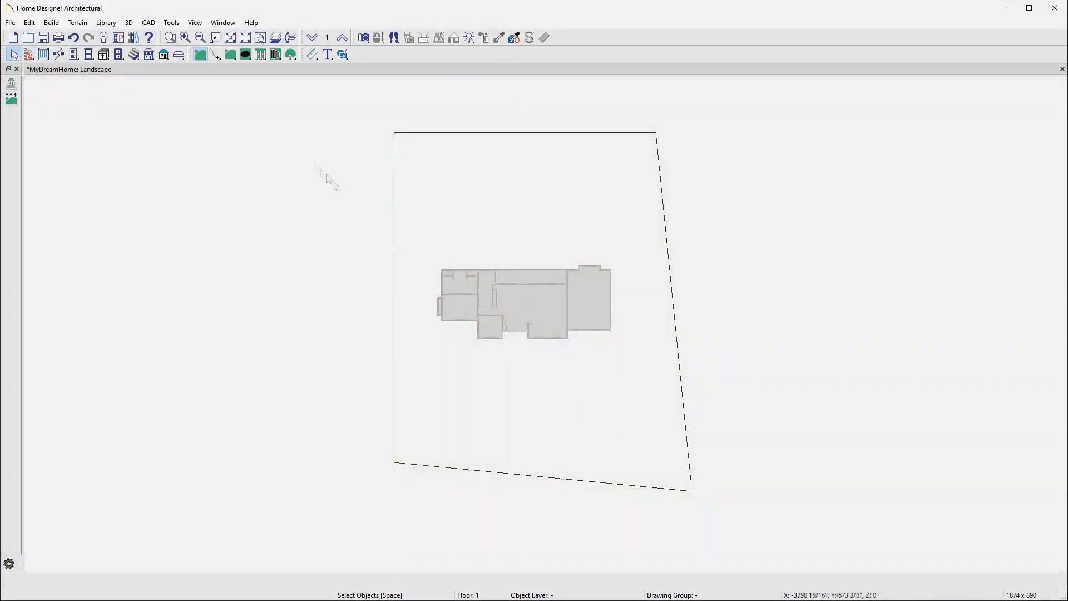
Draw a rectangular elevation region enclosing the house and the front part of the lot
left_click(215, 54)
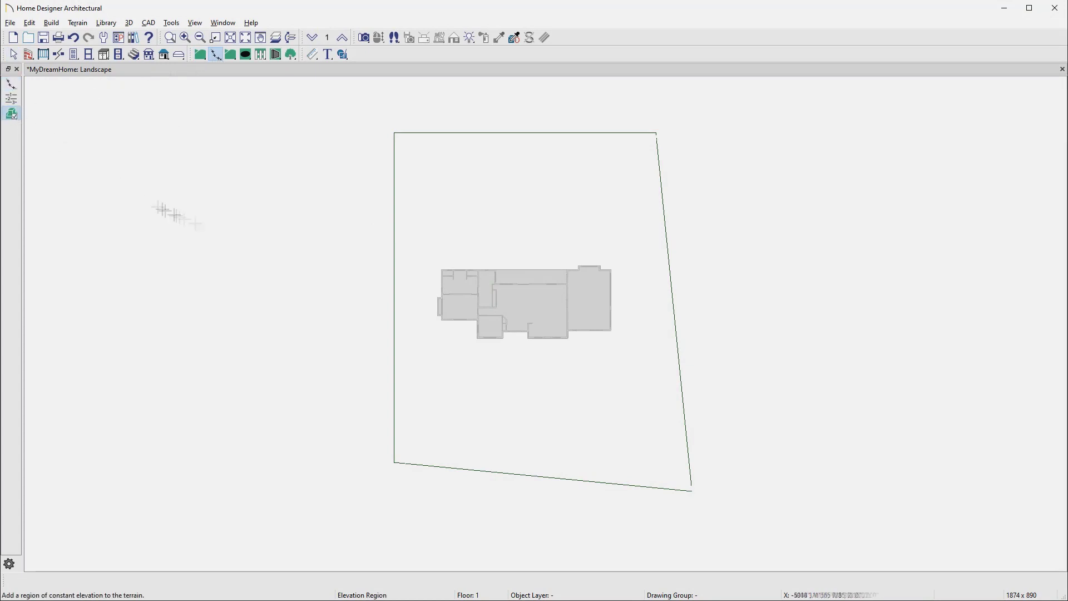
left_click_drag(386, 257, 712, 503)
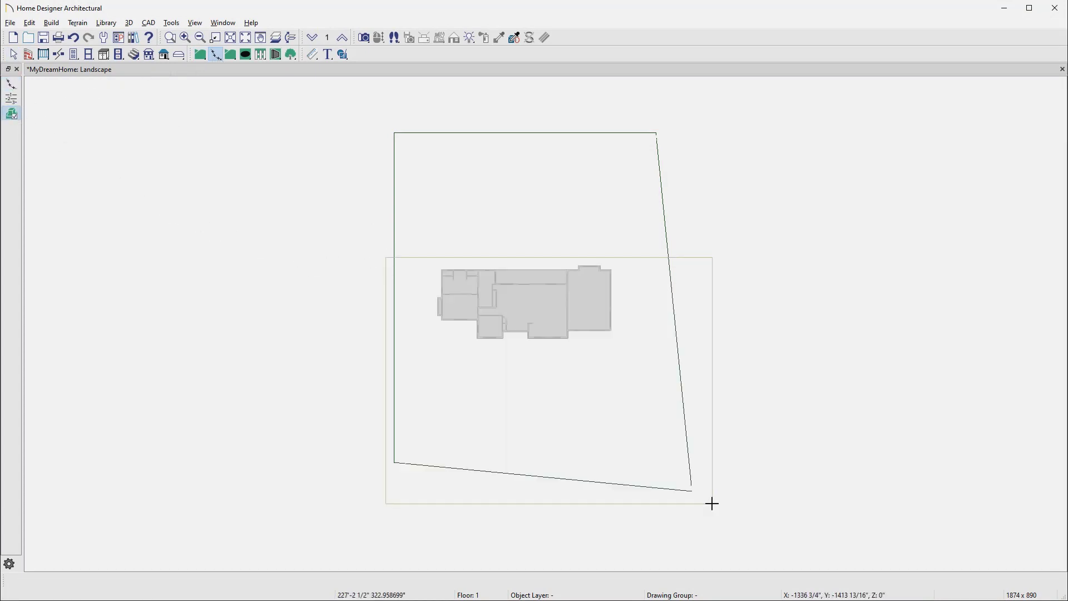
Add an elevation line across the rear of the lot and set its elevation to -10 feet
left_click(11, 98)
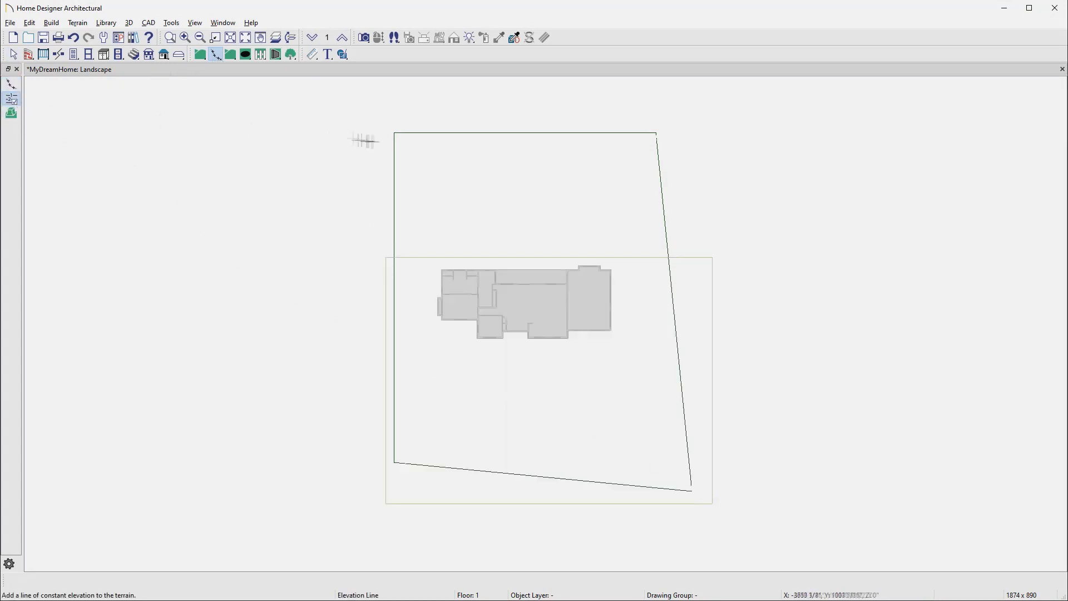
left_click_drag(377, 139, 681, 142)
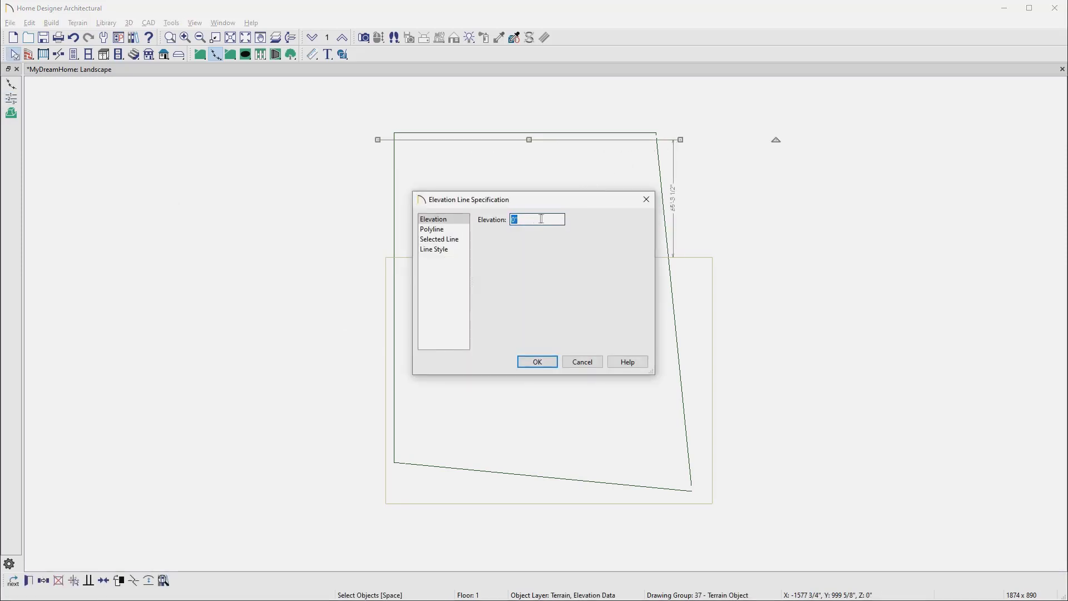
left_click_drag(524, 220, 509, 220)
type("4'")
left_click(536, 362)
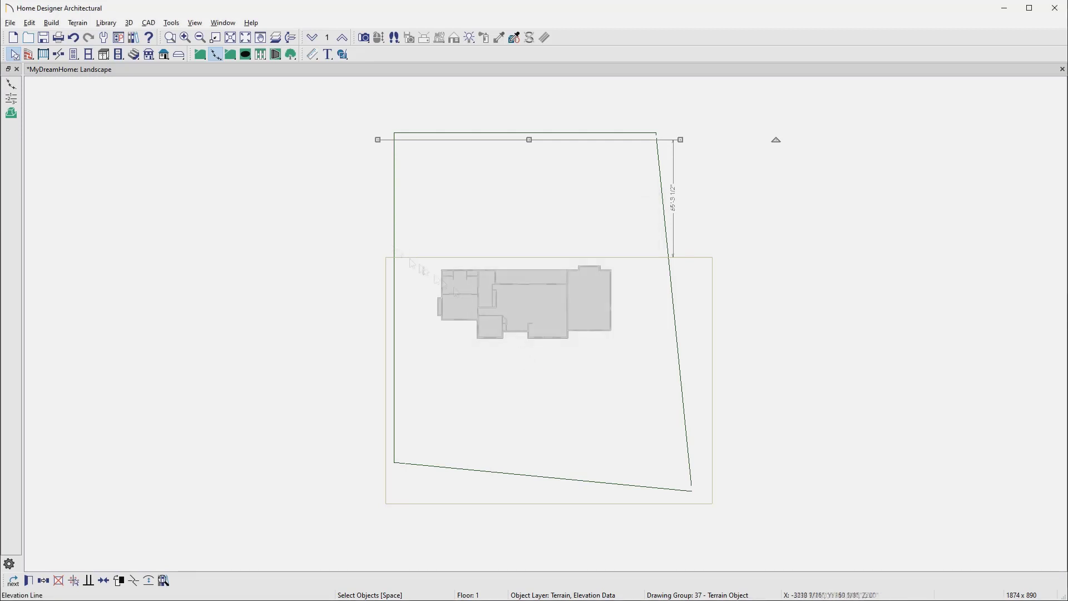
Build the terrain from the elevation data and view the sloping lot in a perspective full overview
left_click(200, 54)
left_click(13, 100)
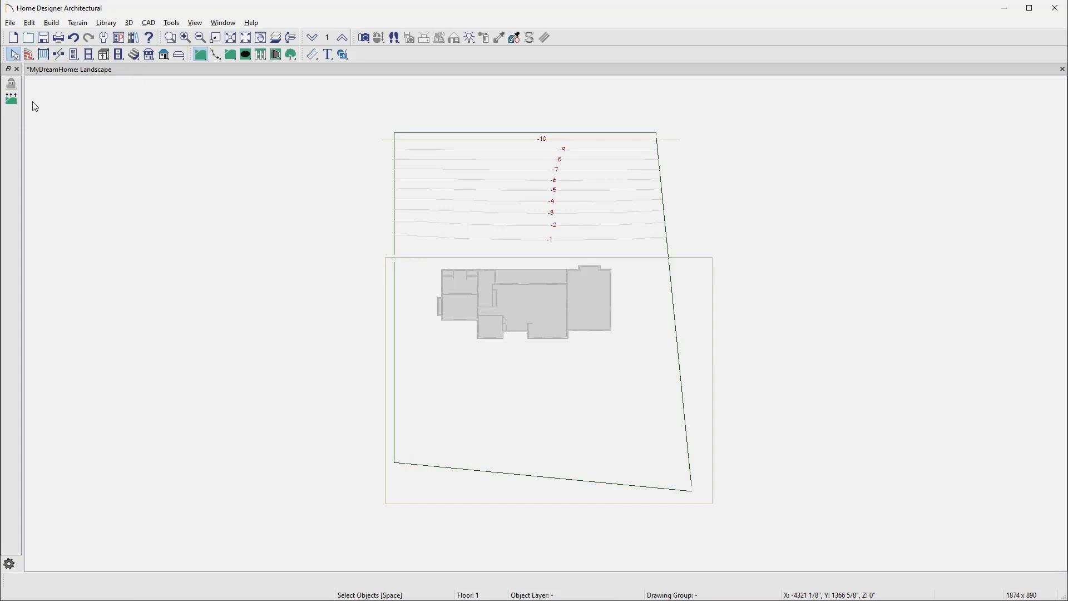
left_click(365, 38)
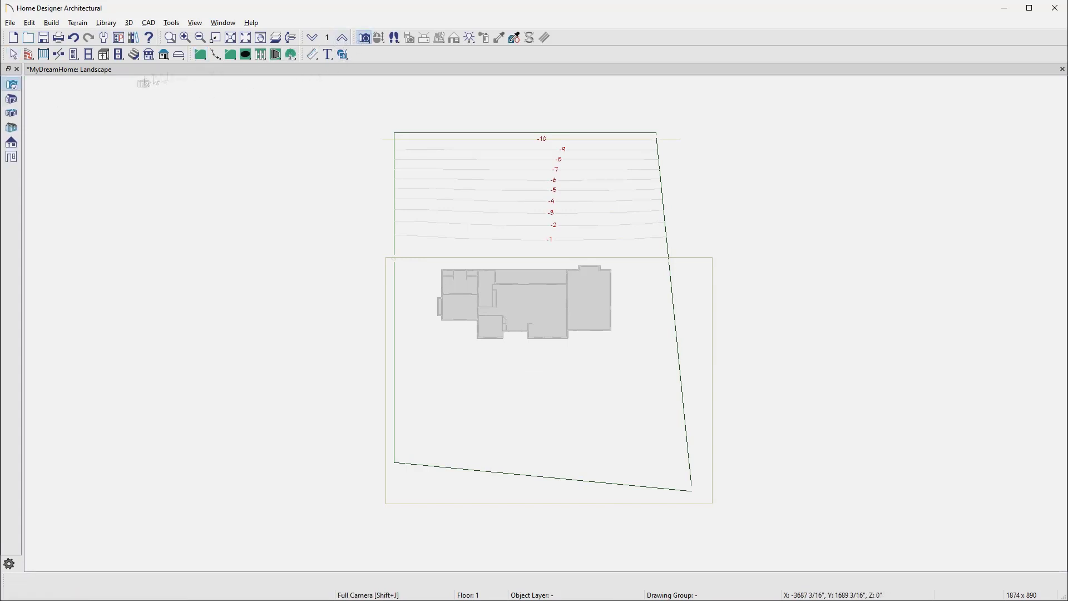
left_click(14, 102)
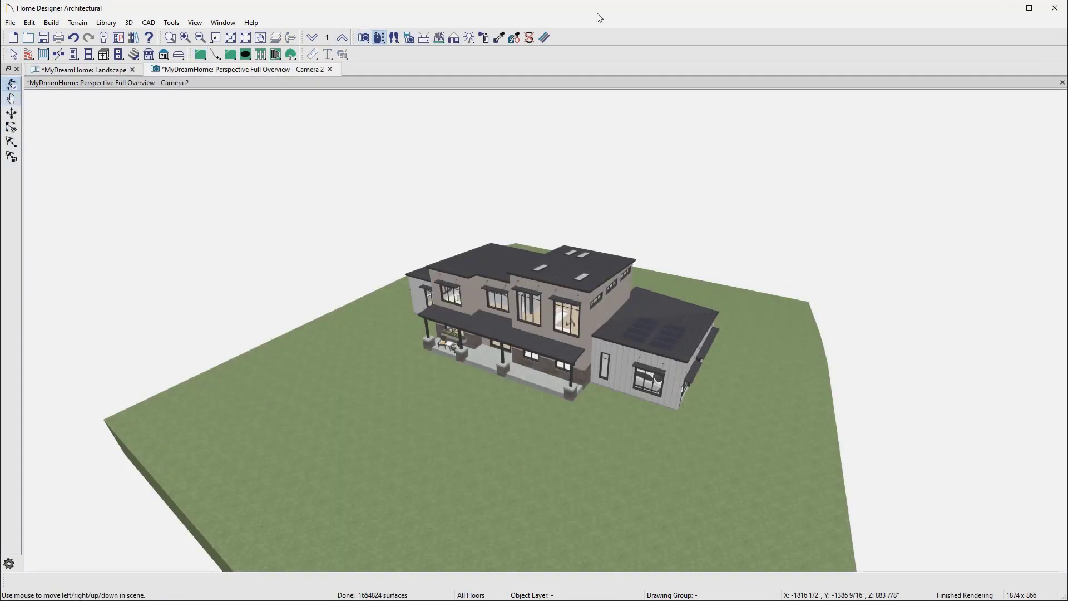
left_click_drag(440, 187, 222, 143)
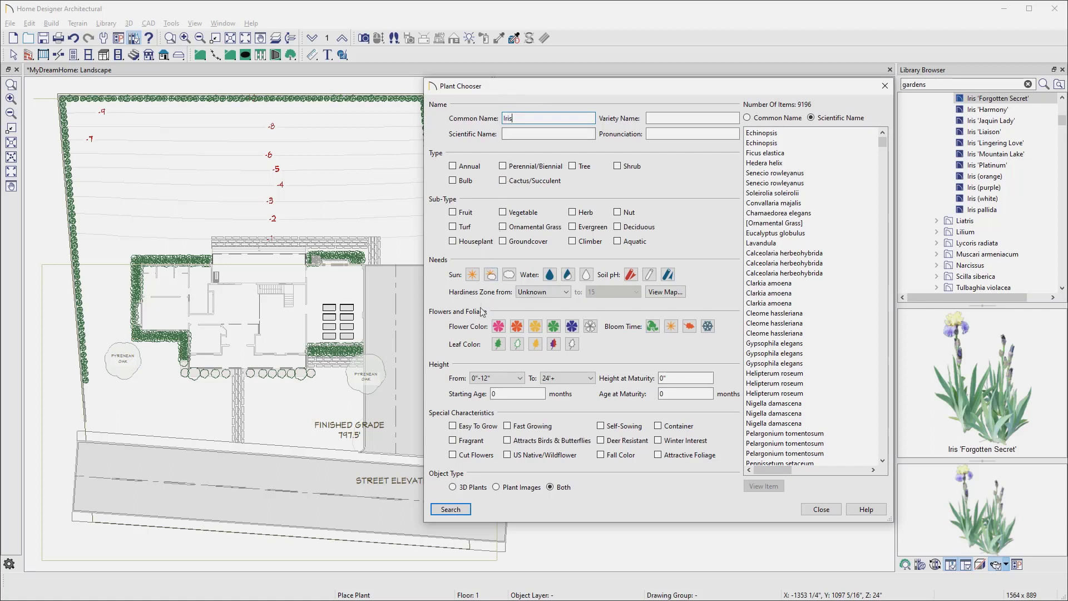
Search the Plant Chooser for the common name Iris and compare the list by common and scientific names
left_click(459, 510)
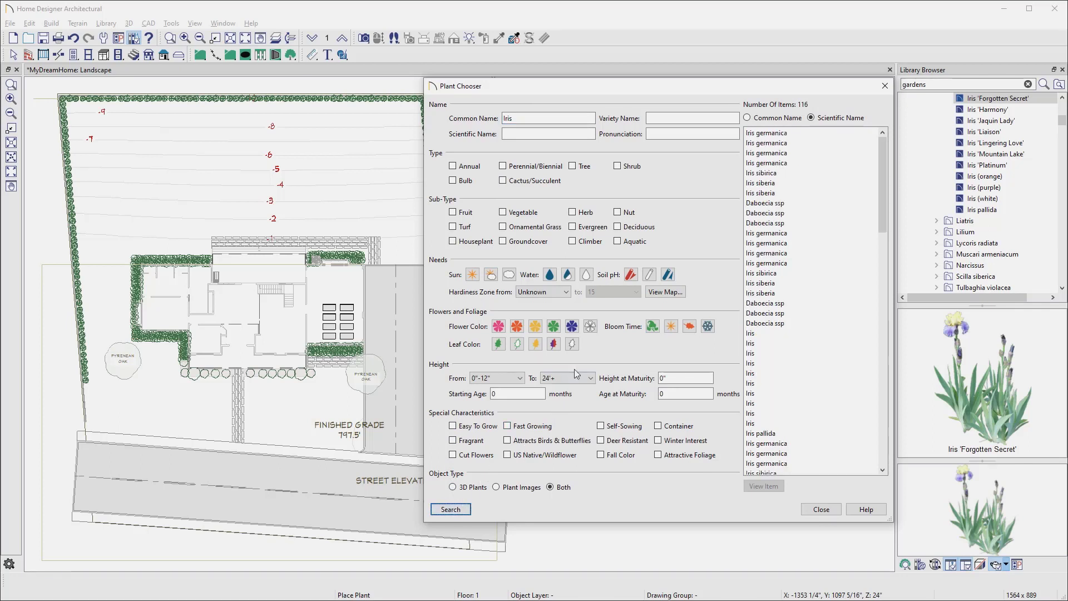
left_click(747, 118)
left_click(812, 119)
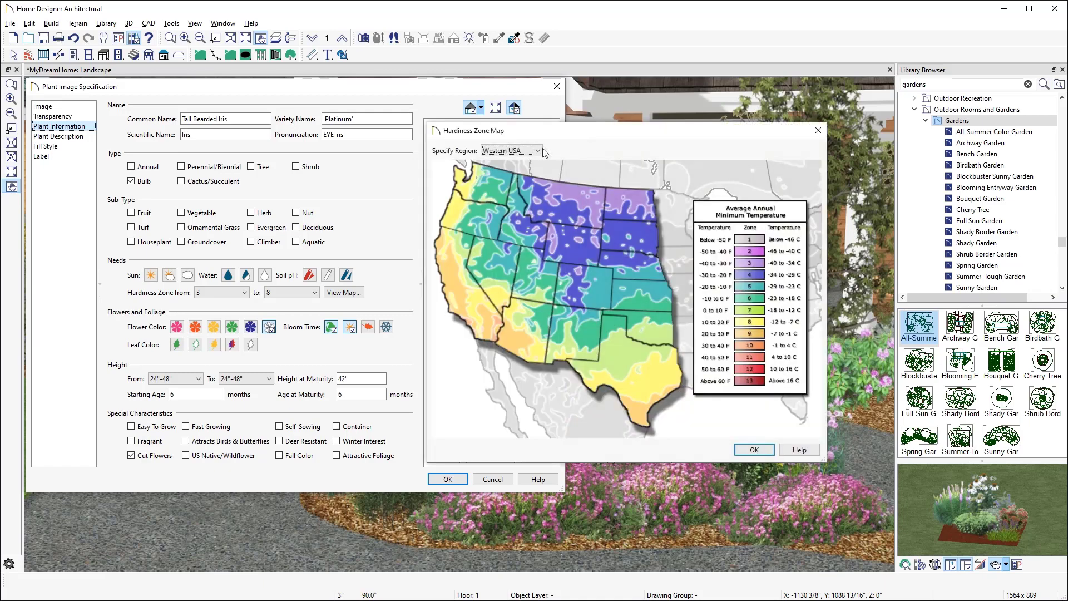
Switch the Hardiness Zone Map from Western USA to another region
left_click(536, 151)
left_click(537, 172)
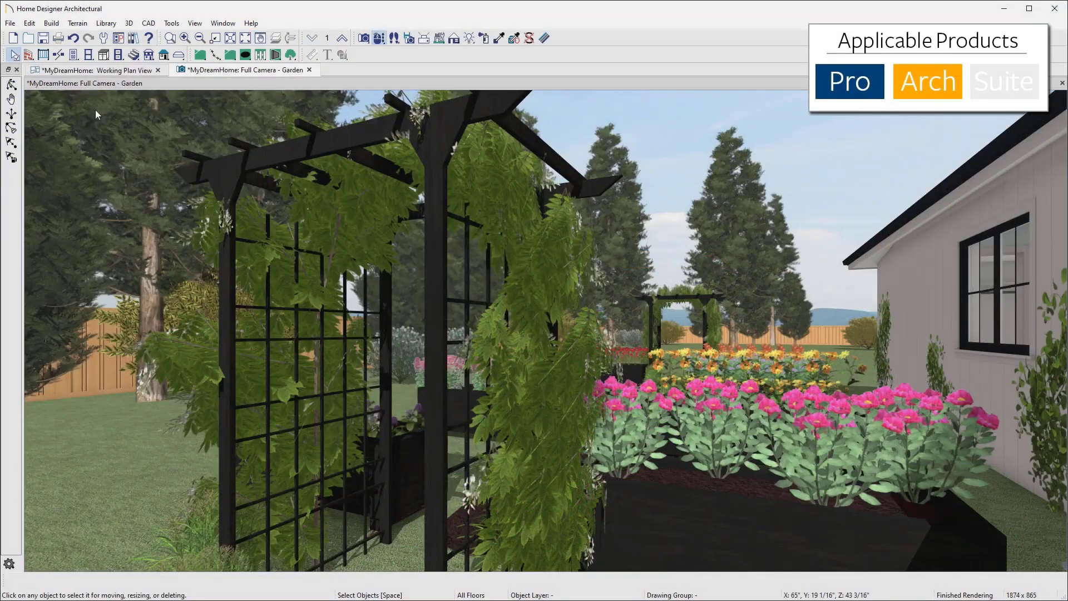
Grow all the plants in the garden view forward by several years with Grow Plants
left_click(77, 23)
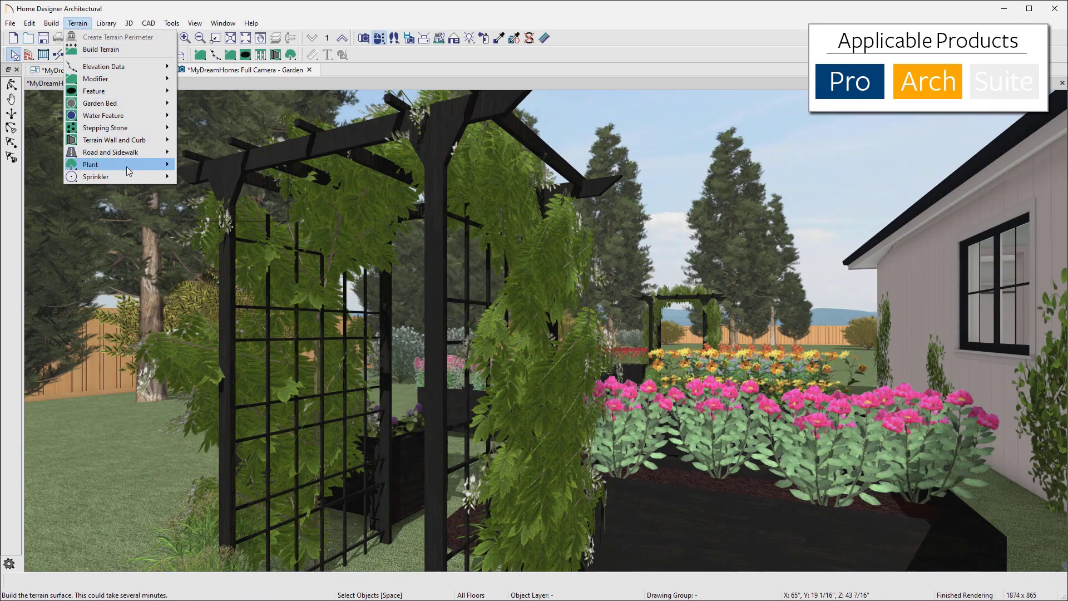
mouse_move(129, 167)
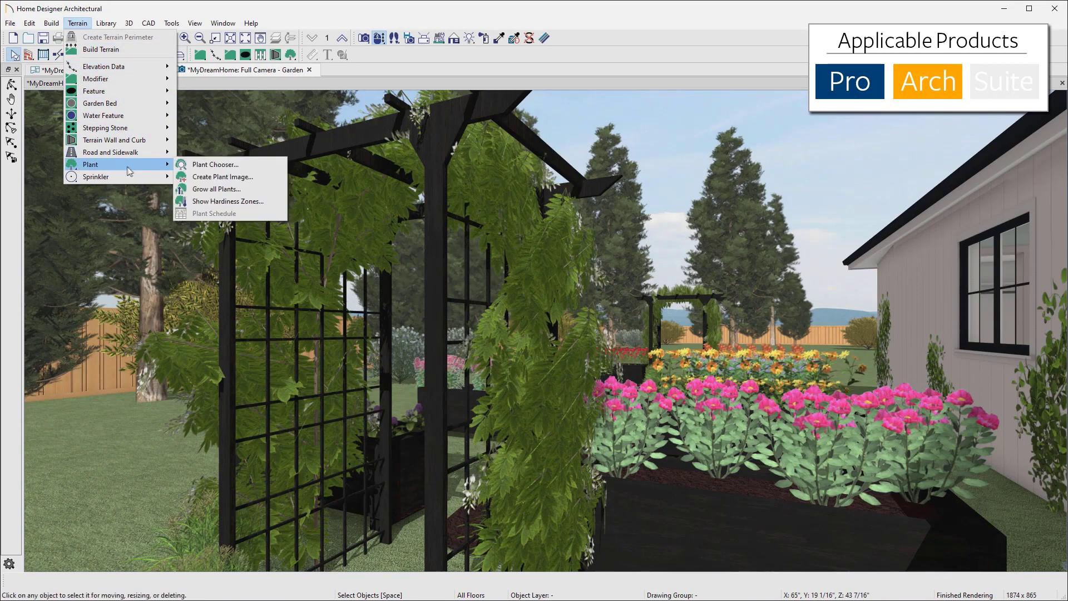
left_click(245, 189)
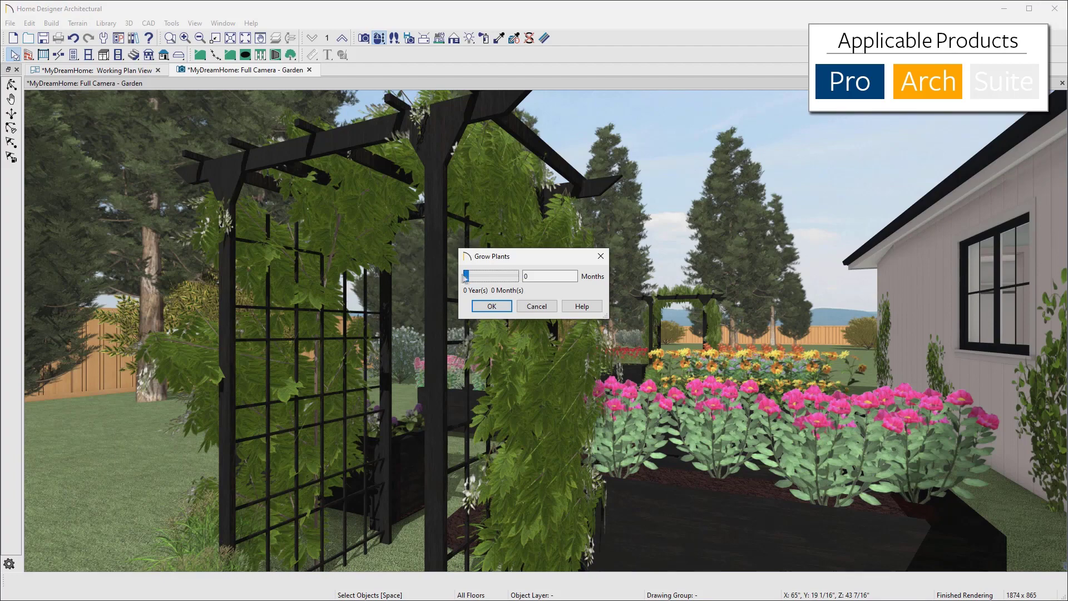
left_click_drag(466, 277, 478, 279)
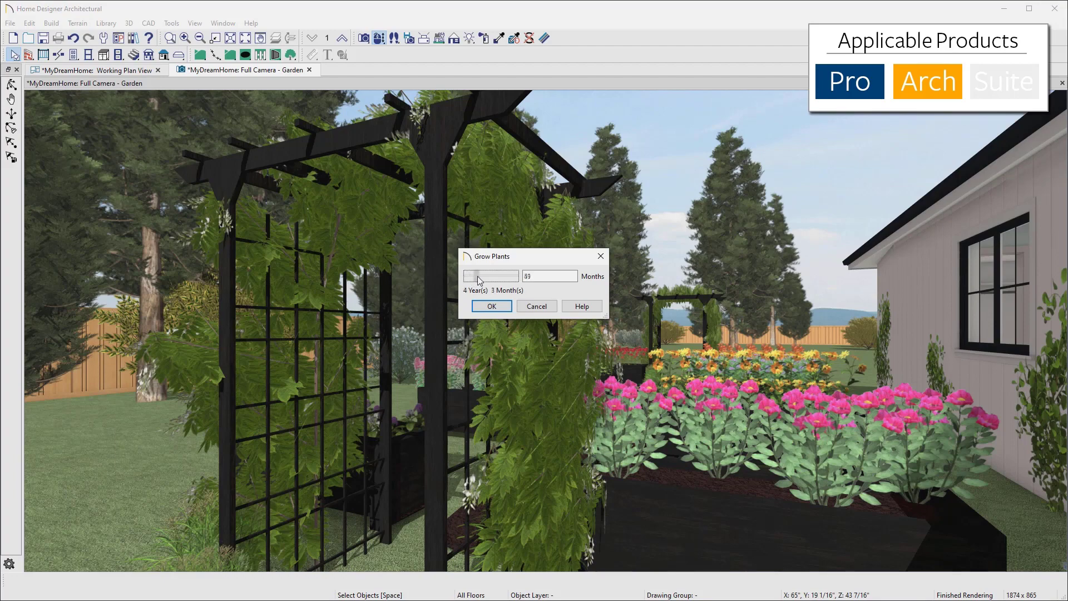
left_click(492, 306)
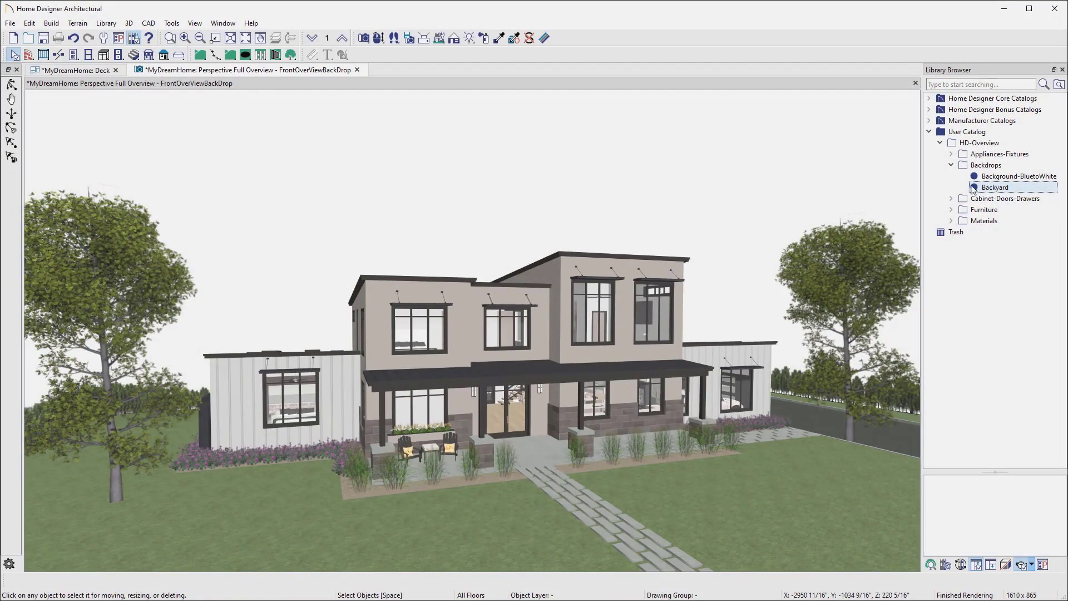
Apply the Backyard backdrop from the user catalog's Backdrops folder to the front overview
left_click(974, 188)
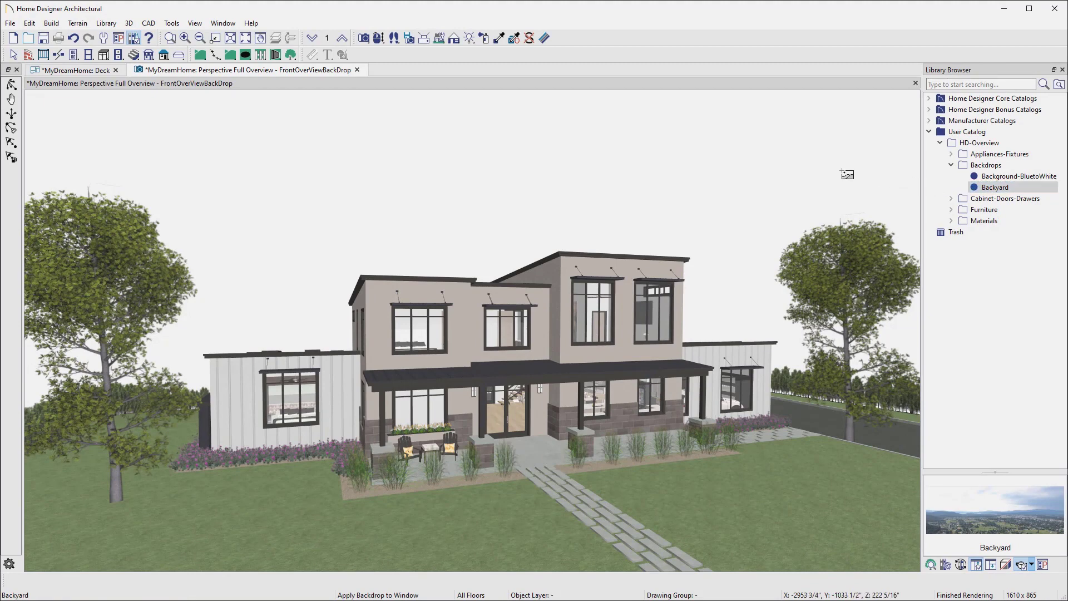
left_click(842, 171)
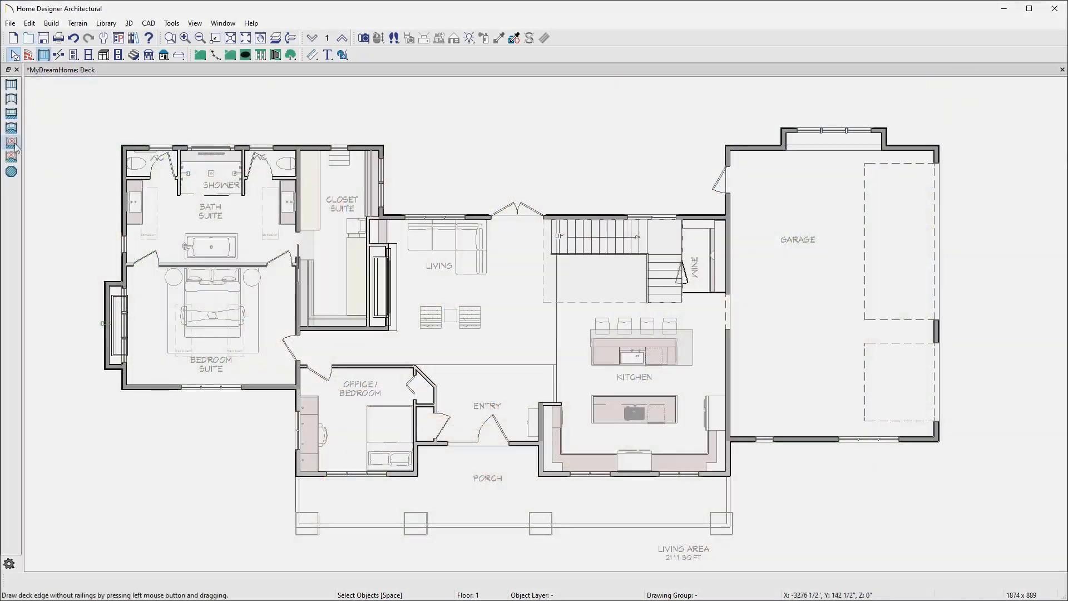
Draw straight deck edges without railings behind the living area, enclosing a rectangular deck between the closet suite and the garage
left_click(11, 143)
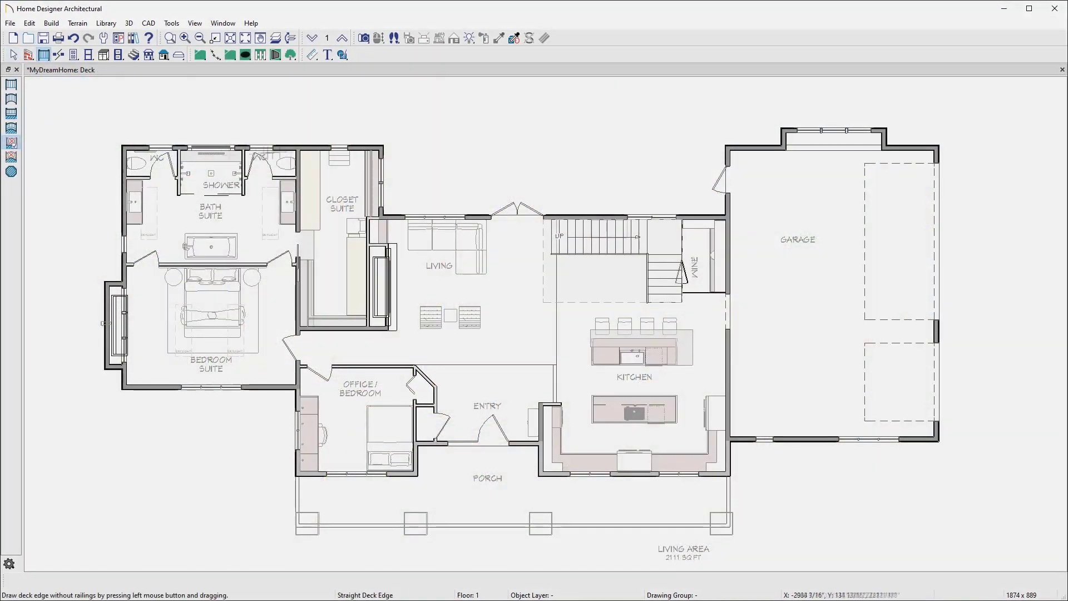
left_click_drag(382, 214, 382, 104)
left_click_drag(382, 104, 725, 104)
left_click_drag(725, 103, 723, 146)
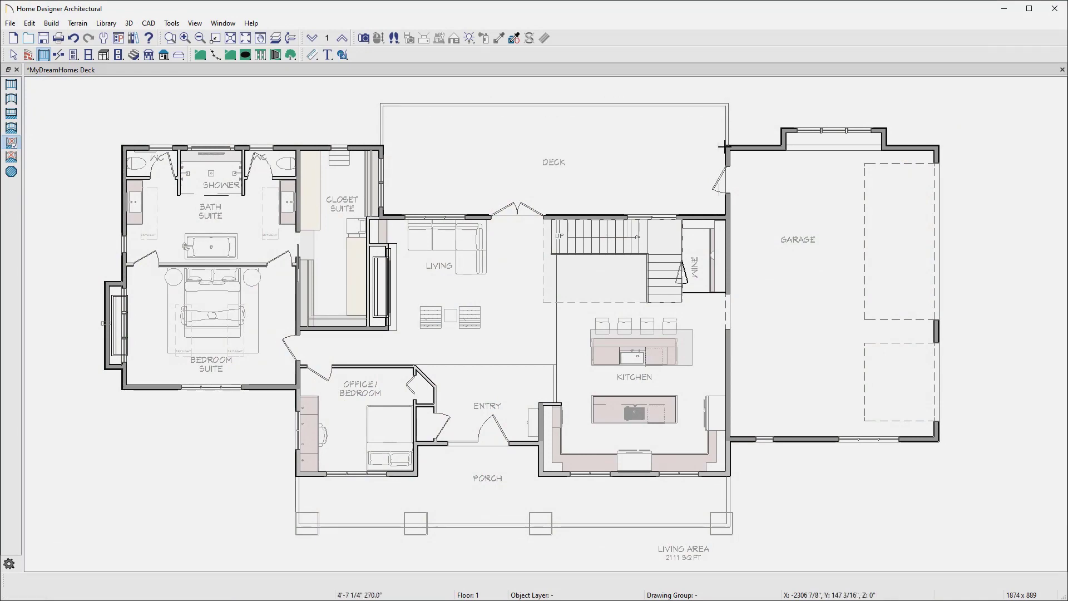
key("space")
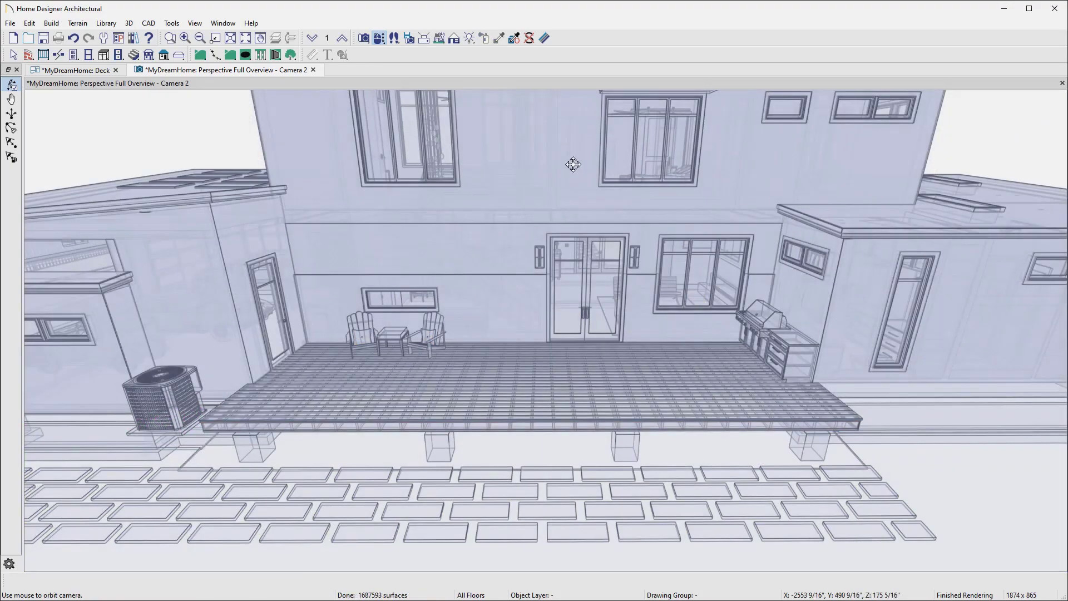
Examine the deck's planks, joists and footings in the Glass House overview from above and from near ground level
left_click_drag(573, 164, 573, 223)
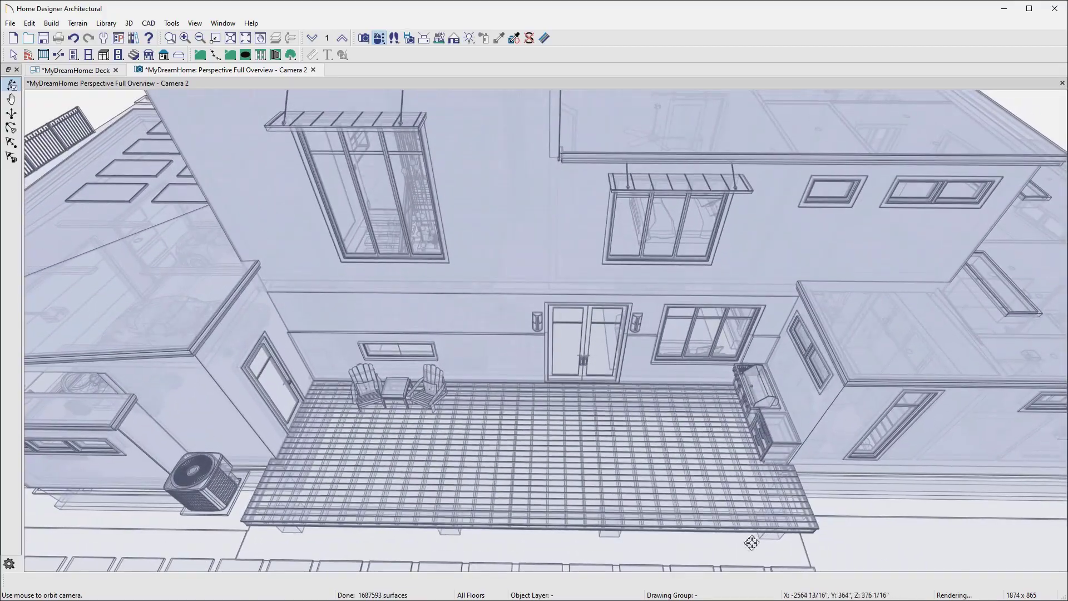
left_click_drag(752, 543, 713, 472)
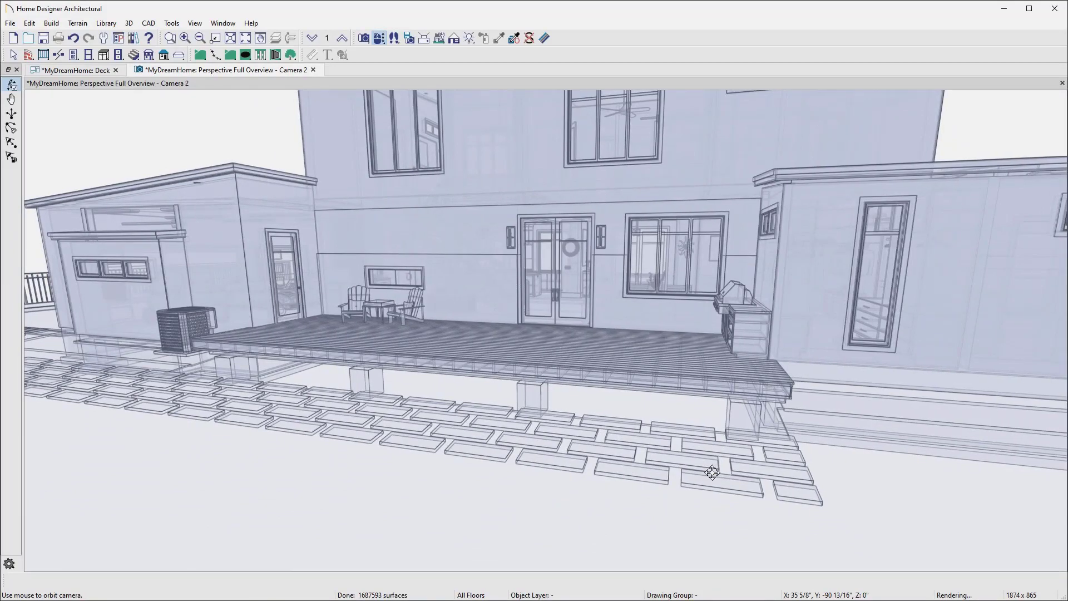
key("space")
Open the rear deck's room specification and review its Structure and Deck settings
left_click(633, 345)
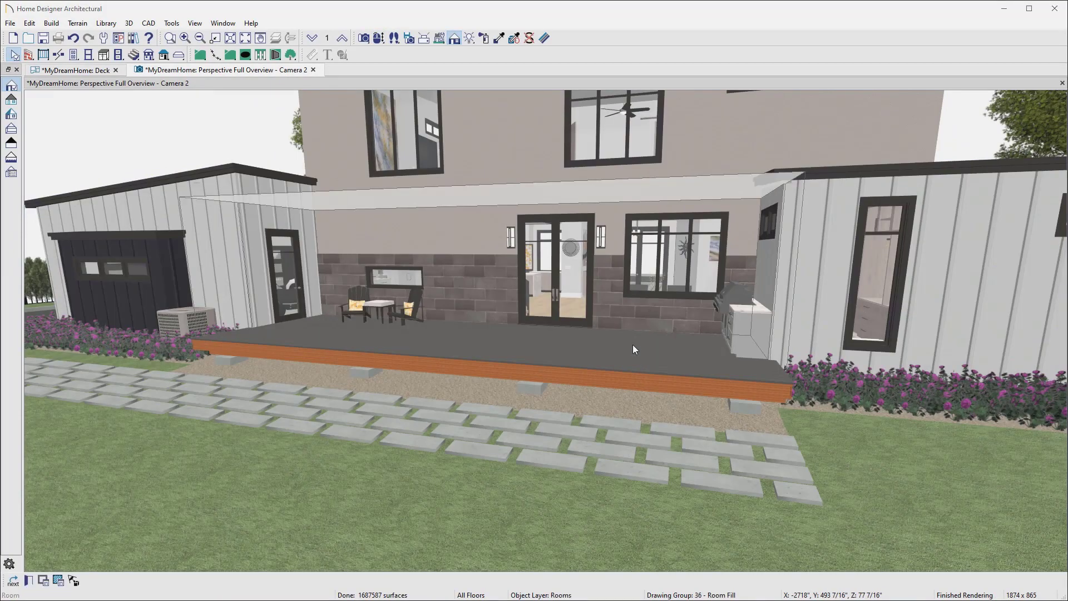
double_click(633, 345)
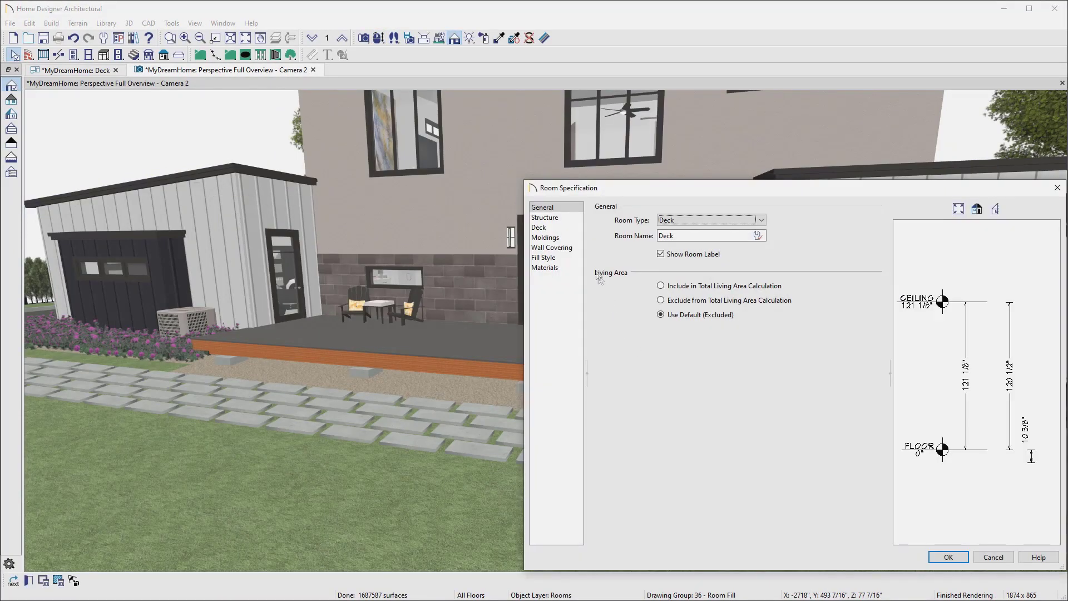
left_click(567, 219)
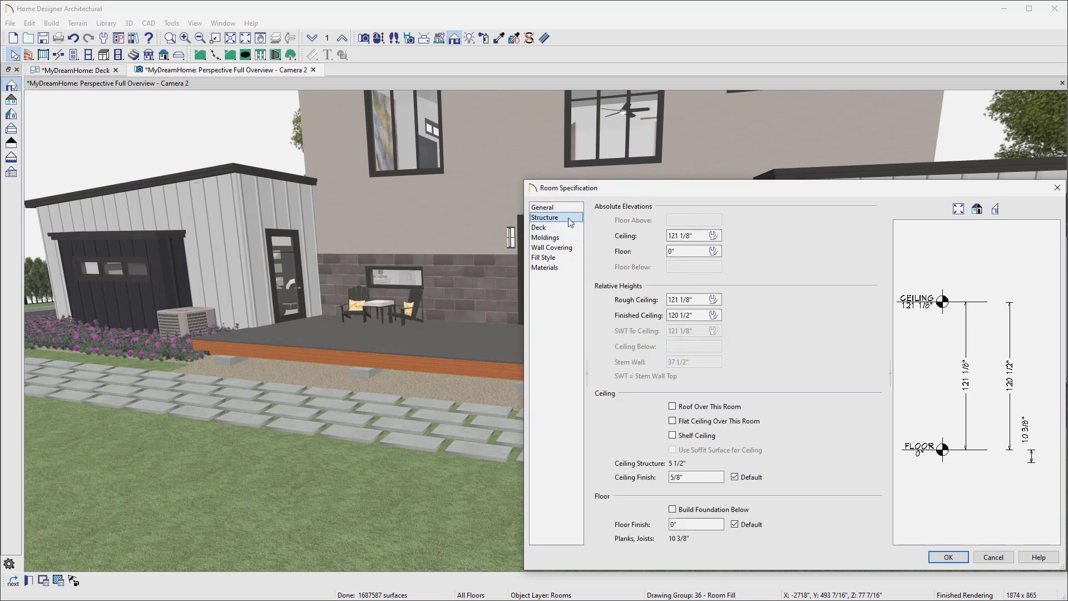
left_click(569, 230)
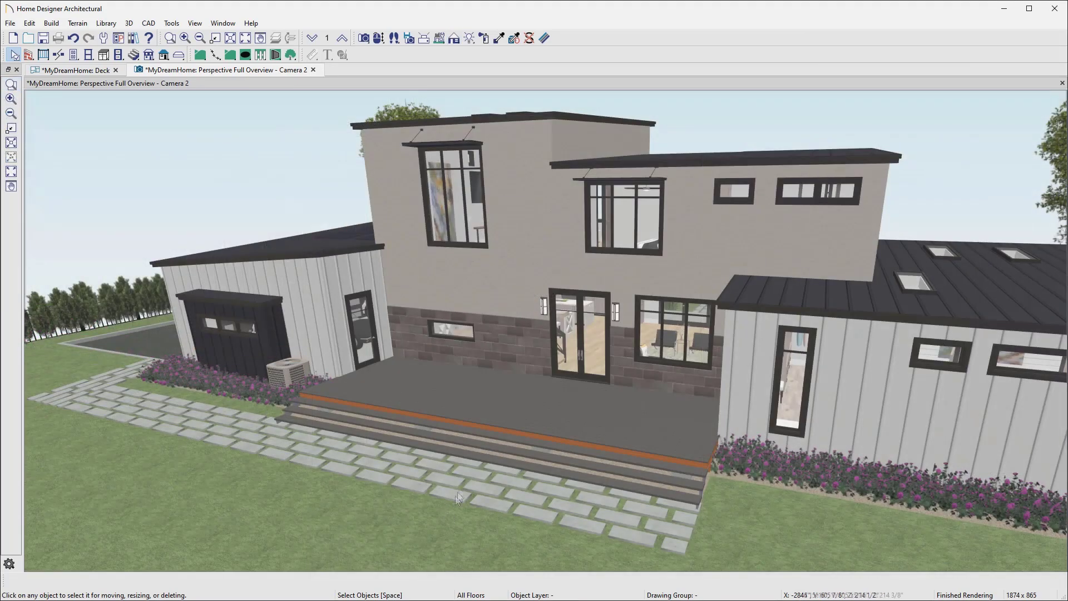
Calculate a materials list for the rear deck room only
left_click(493, 399)
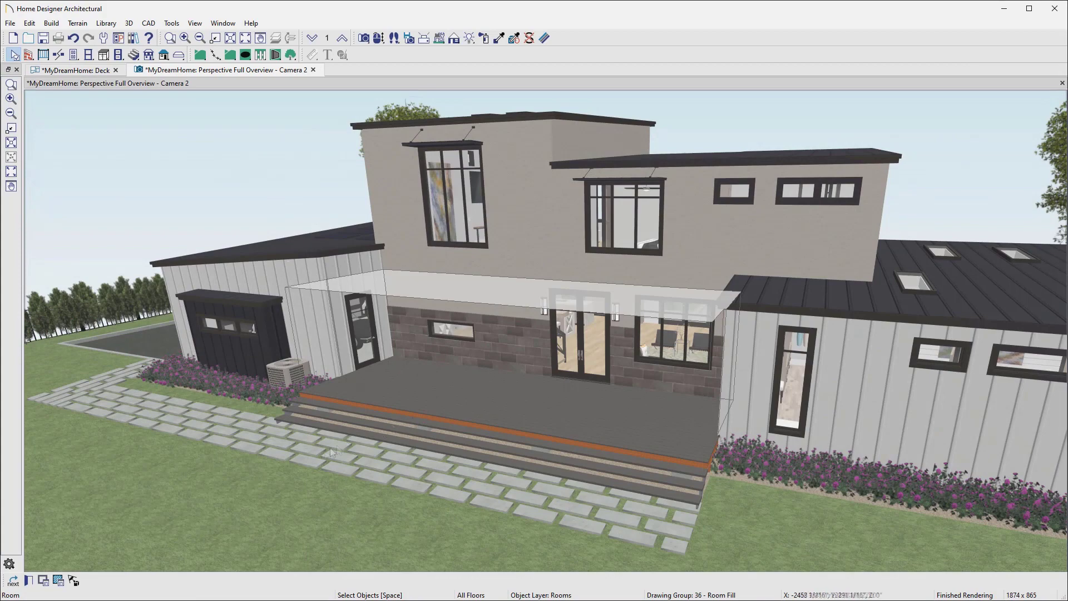
left_click(59, 582)
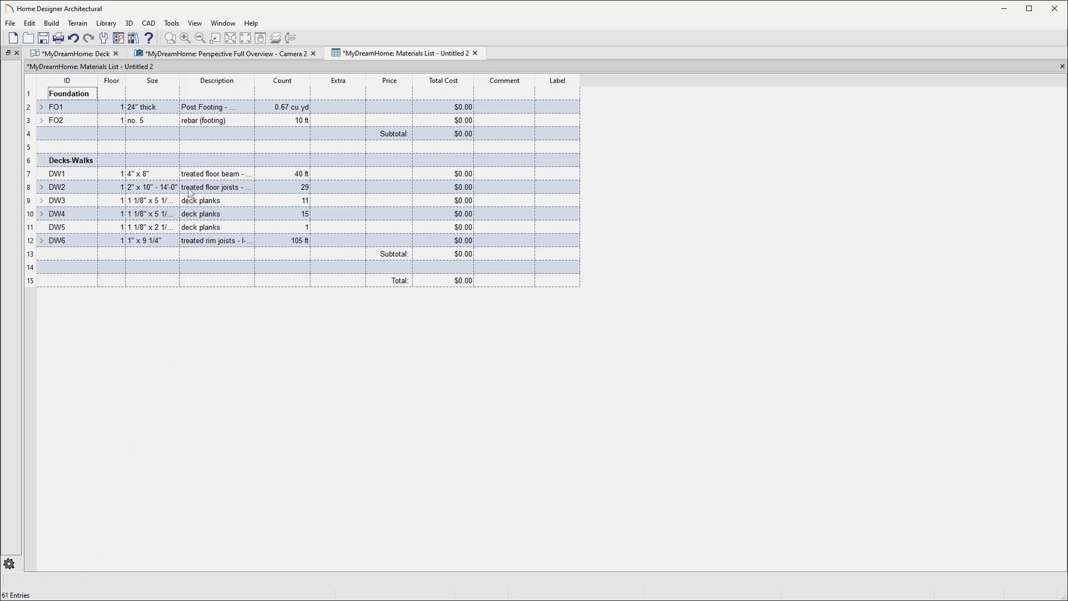
Open Structural Member Reporting for the deck's materials list and show the available reporting methods
left_click(179, 27)
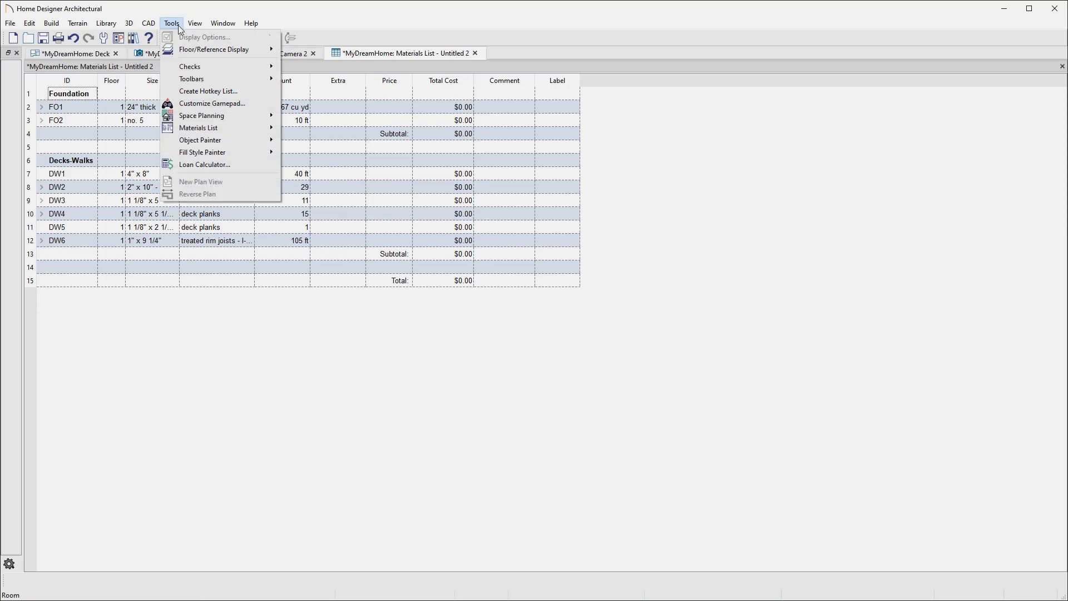
mouse_move(241, 136)
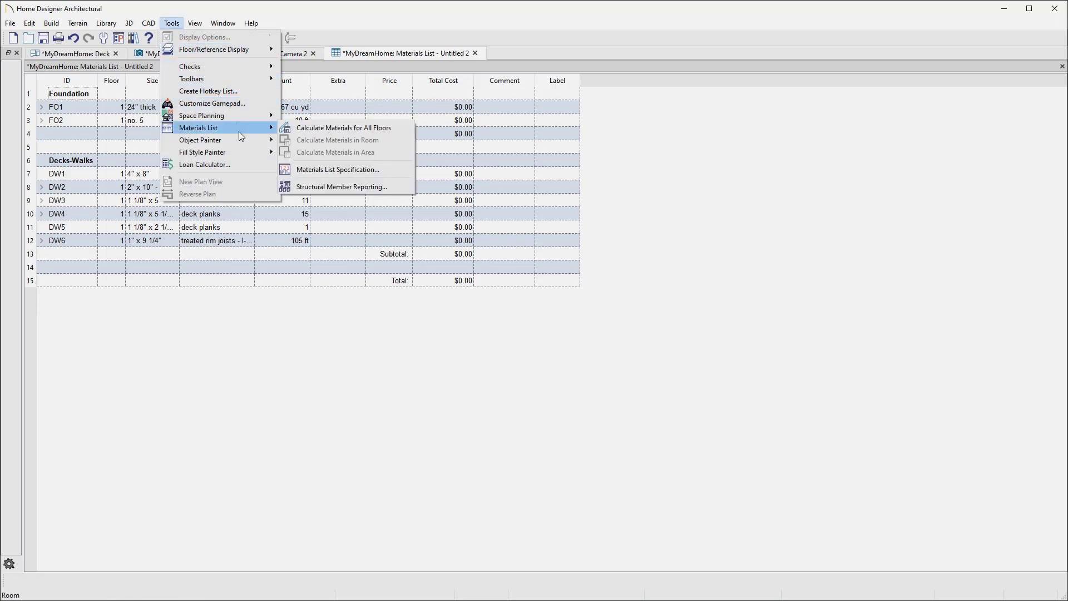
left_click(394, 186)
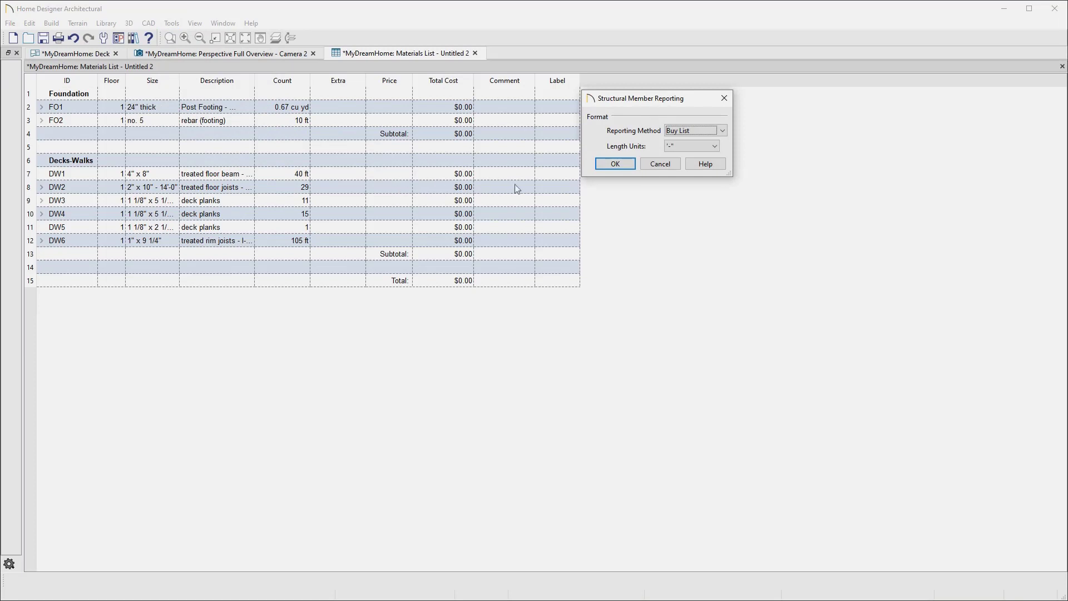
left_click(724, 130)
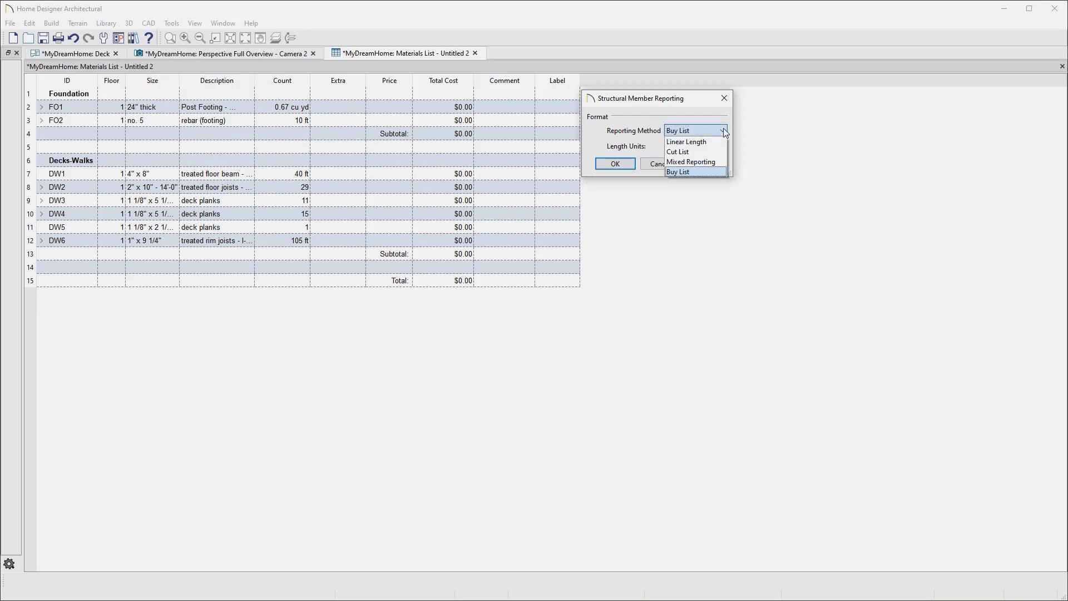